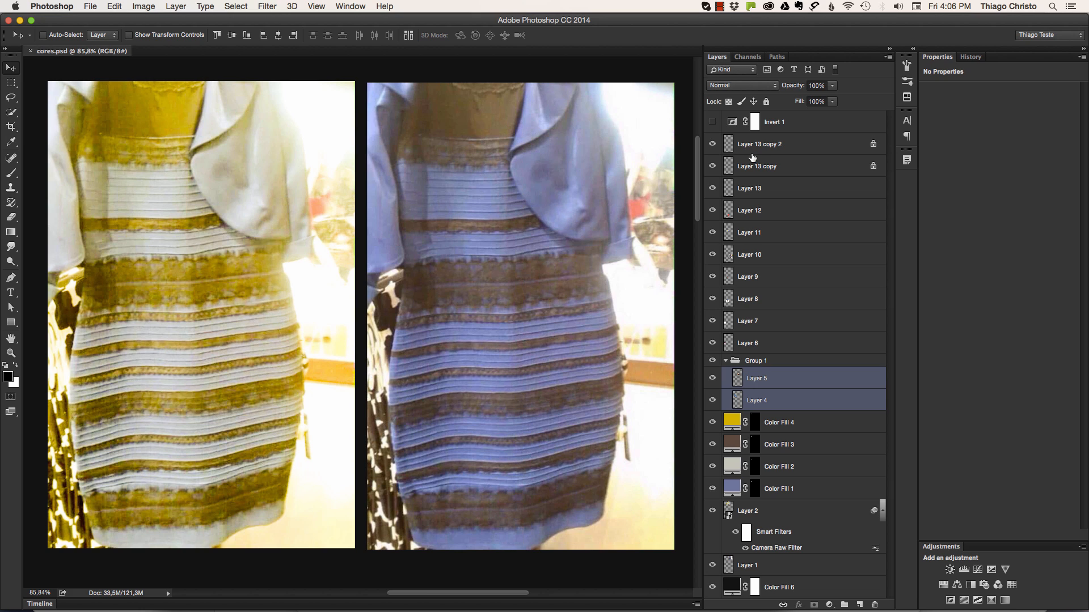
Step: Open the Camera Raw filter of the white-and-gold dress layer and set a custom white balance by sampling the jacket fabric
left_click(403, 236, "super")
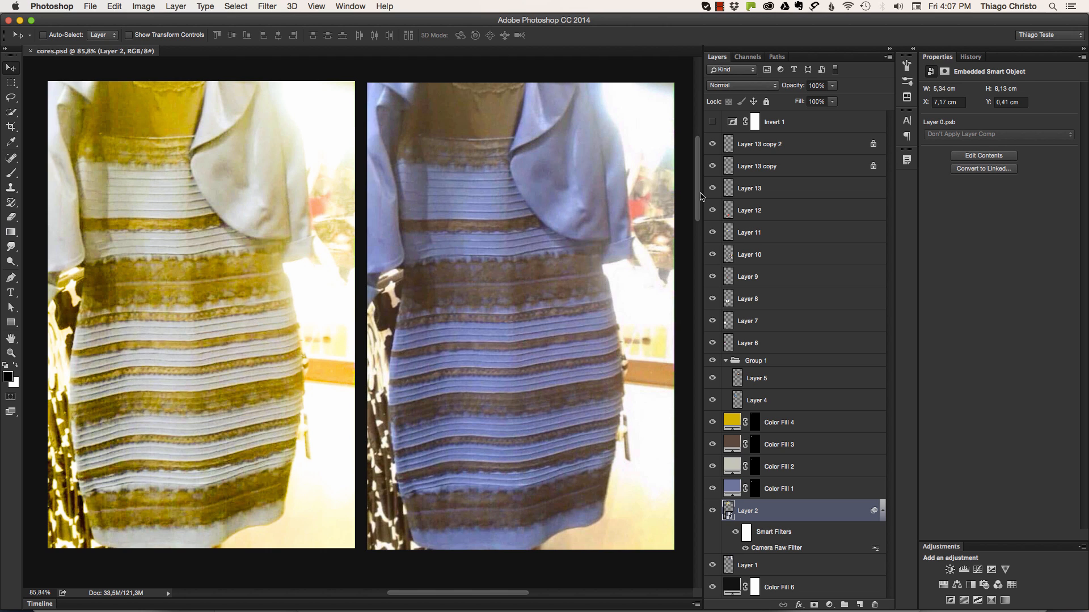
key("z")
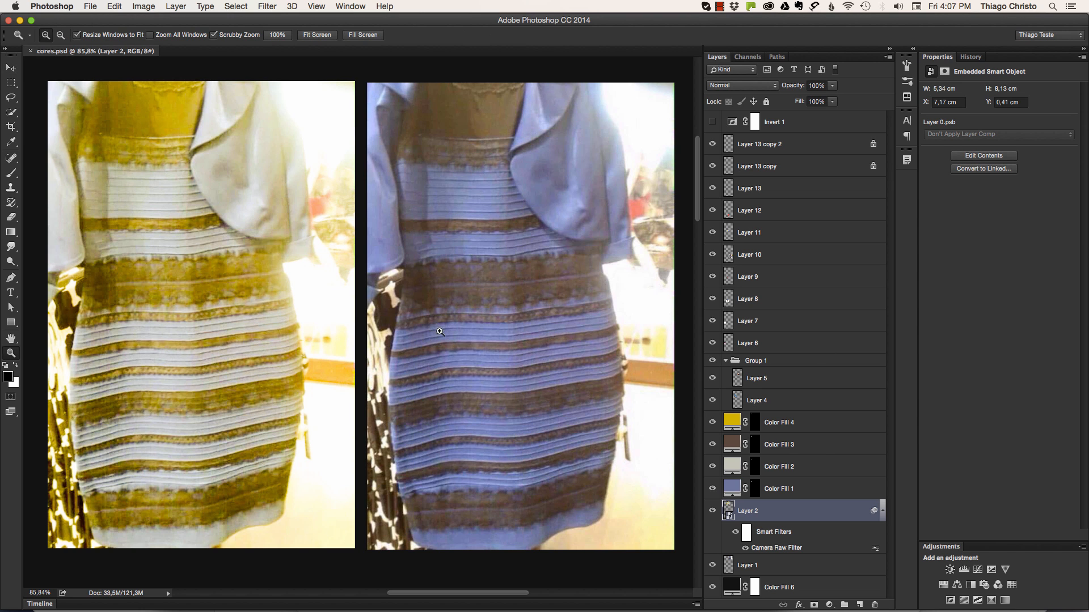
key("v")
left_click(712, 511)
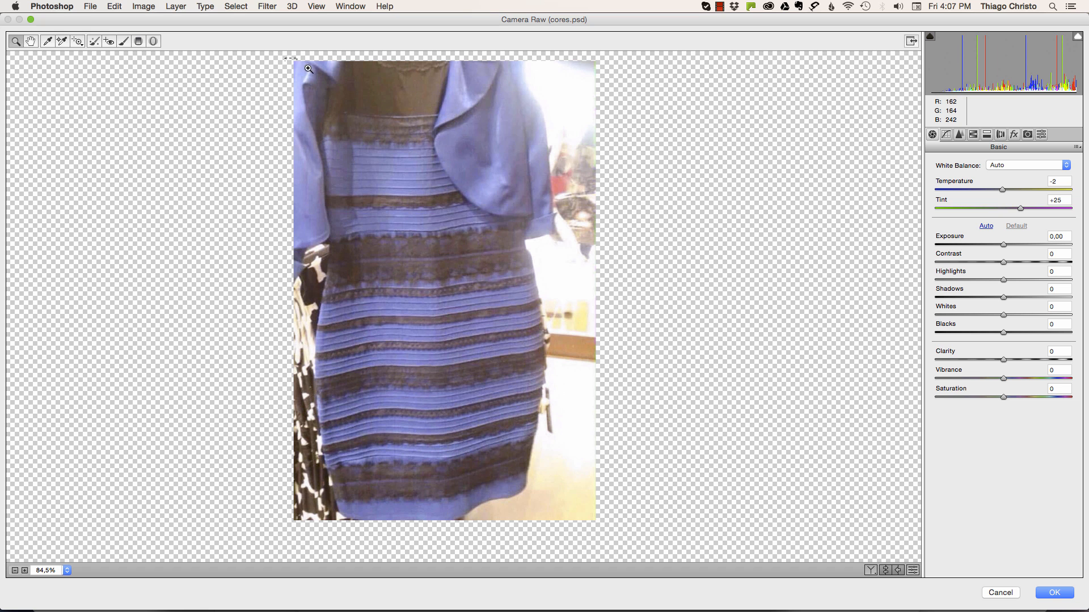
left_click_drag(309, 68, 607, 517)
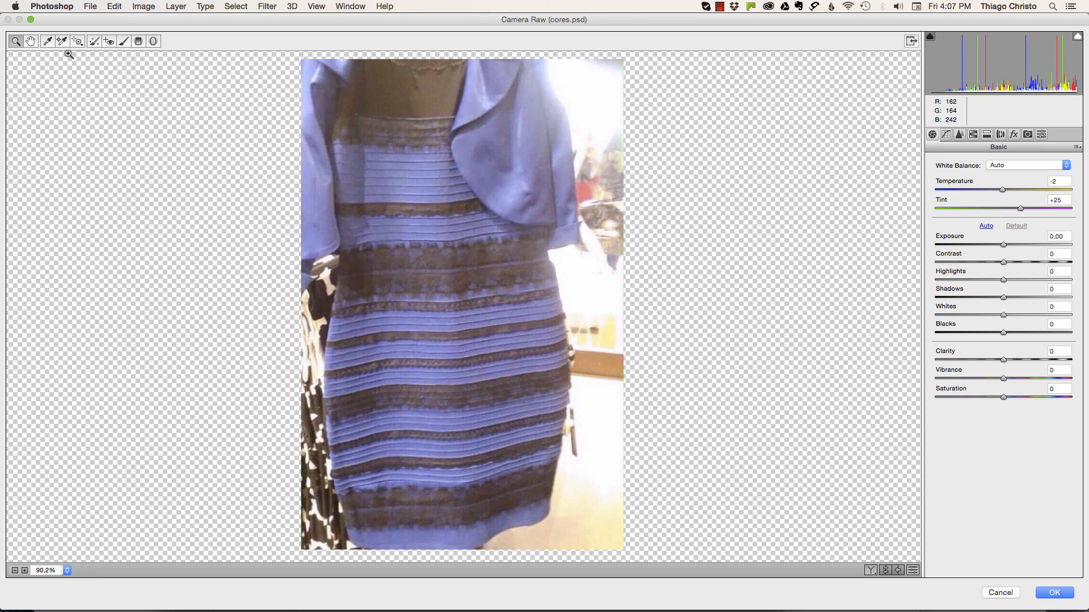
left_click(48, 42)
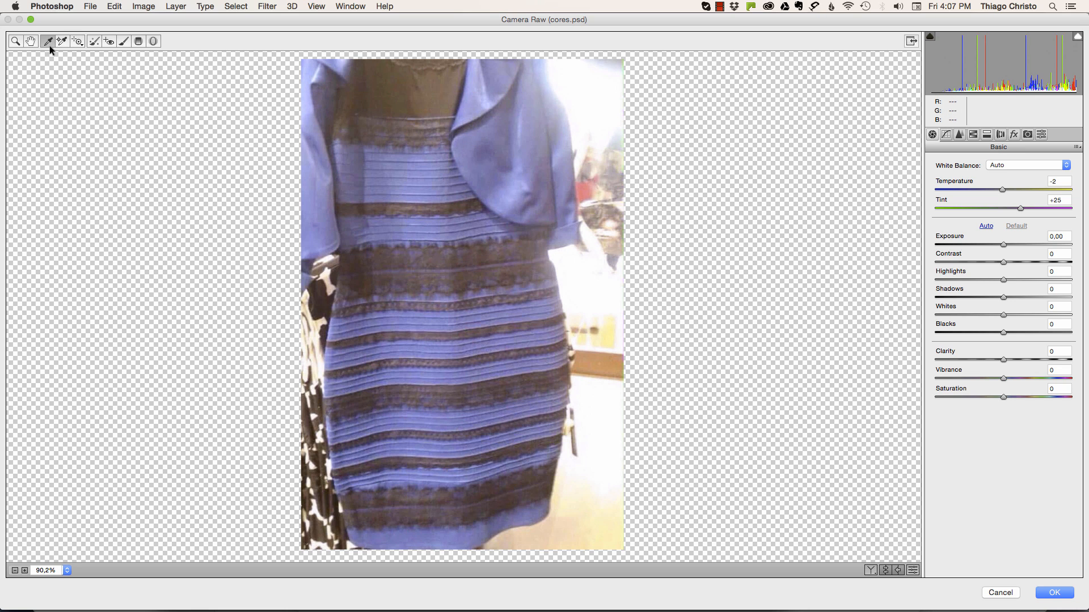
left_click(481, 146)
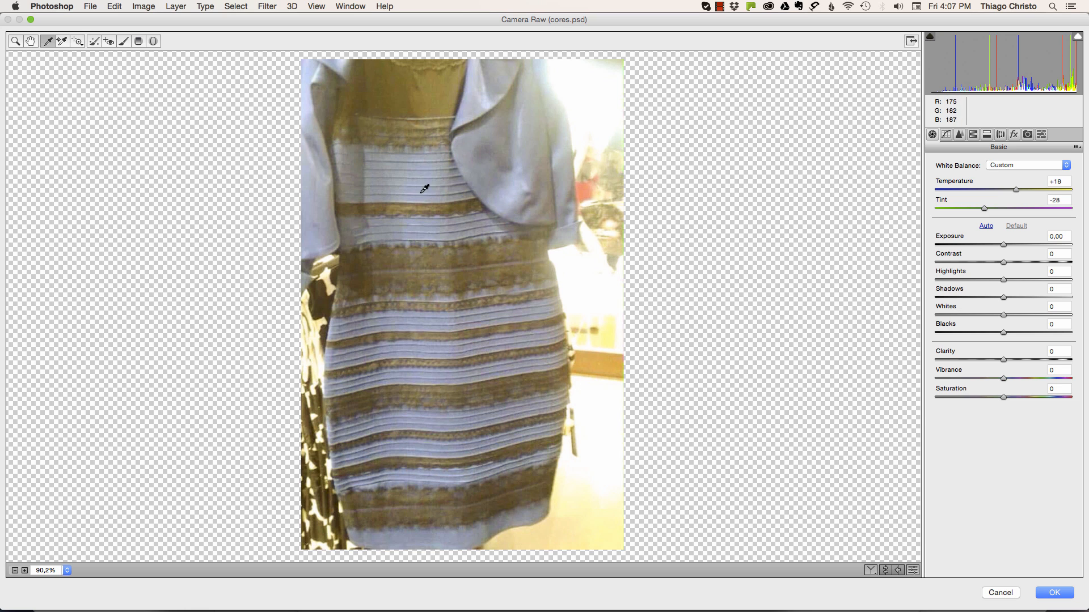
Step: Set the dress photo's contrast to +59, clarity to +40 and exposure to +0,80, and apply the Camera Raw filter
left_click_drag(1014, 262, 1046, 262)
left_click_drag(1005, 360, 1030, 359)
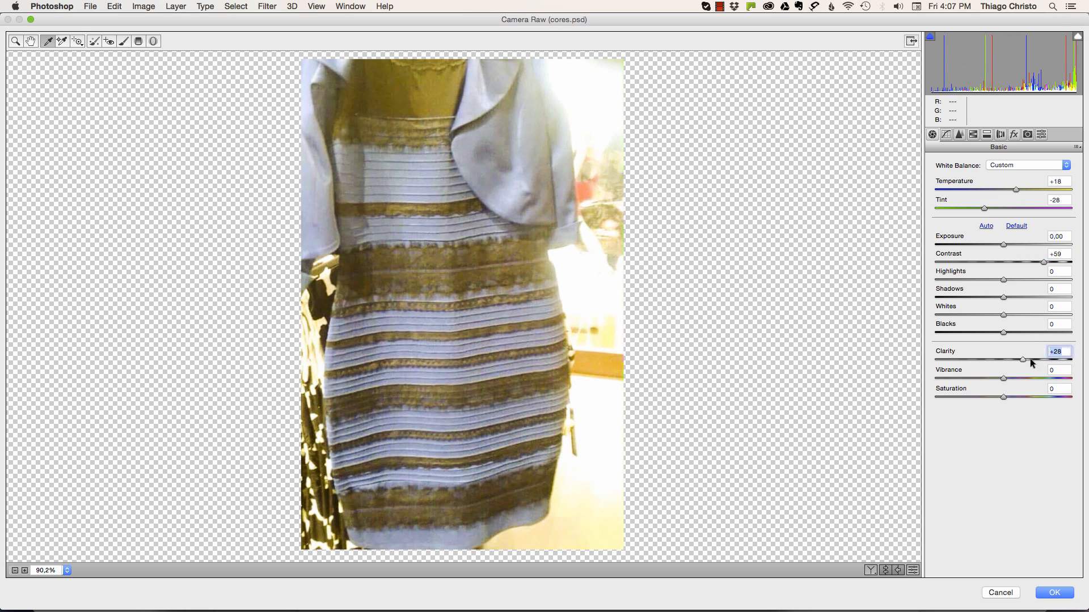
left_click_drag(1006, 244, 1015, 242)
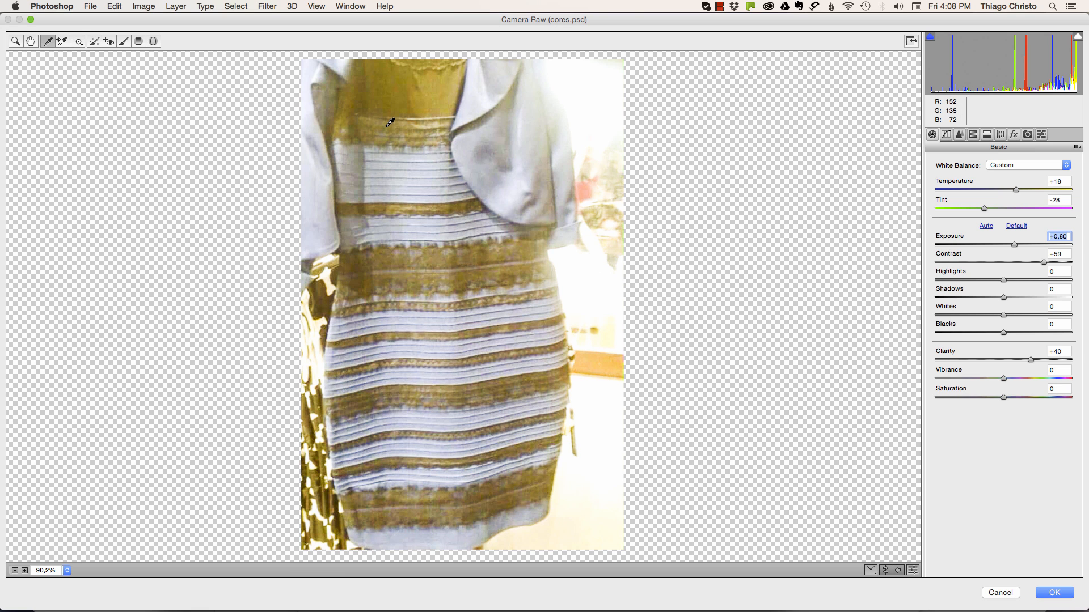
key("Return")
Step: Collapse Group 1 in the layer stack
key("z")
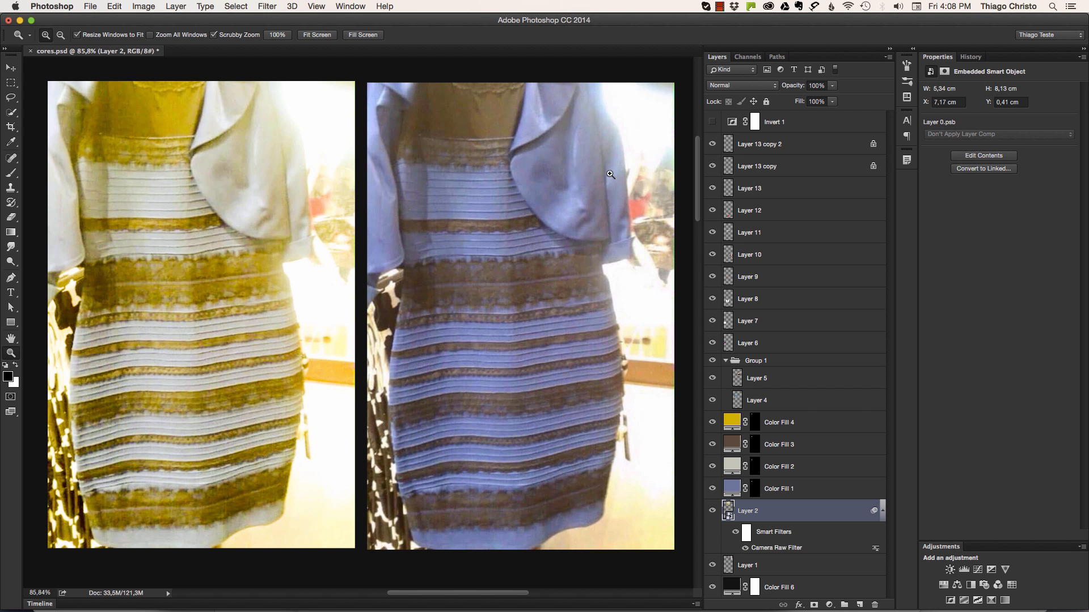
key("v")
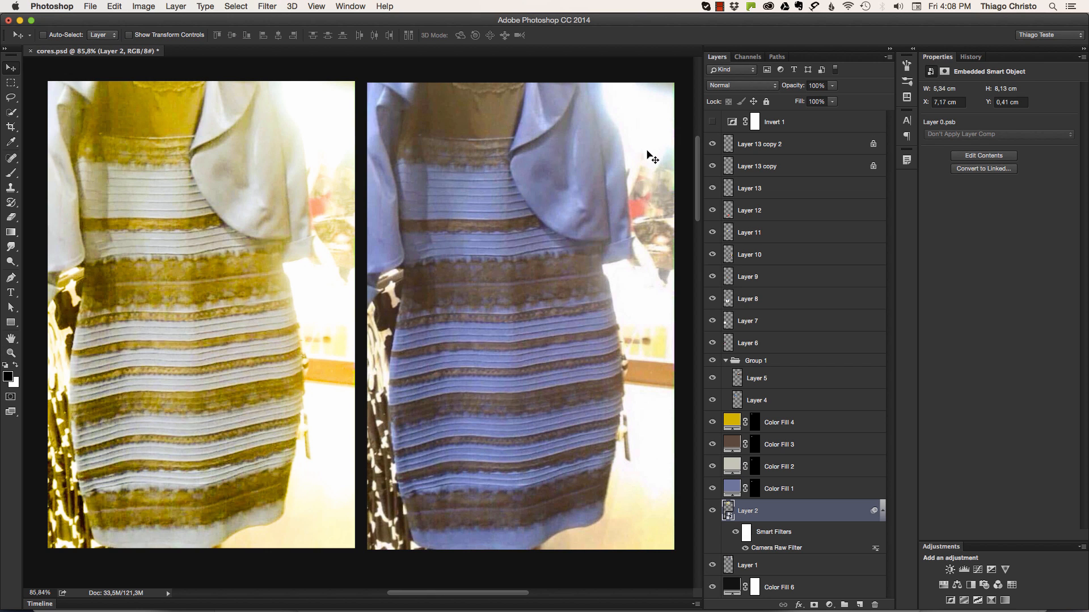
left_click(726, 361)
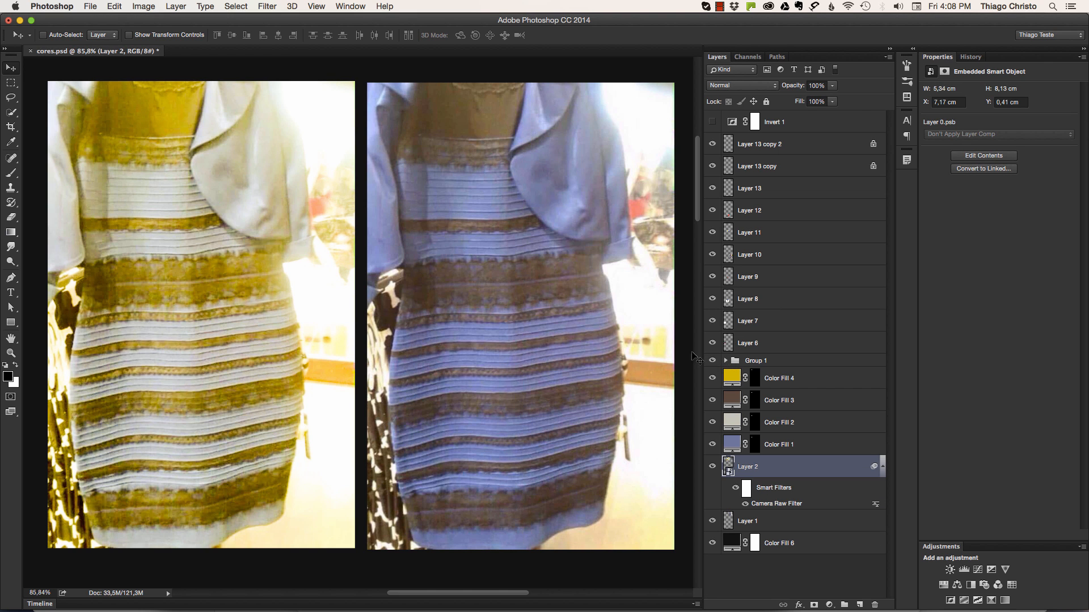
Step: Hide the interface panels and examine the photo of tents under the blue tarpaulin up close
key("super+0")
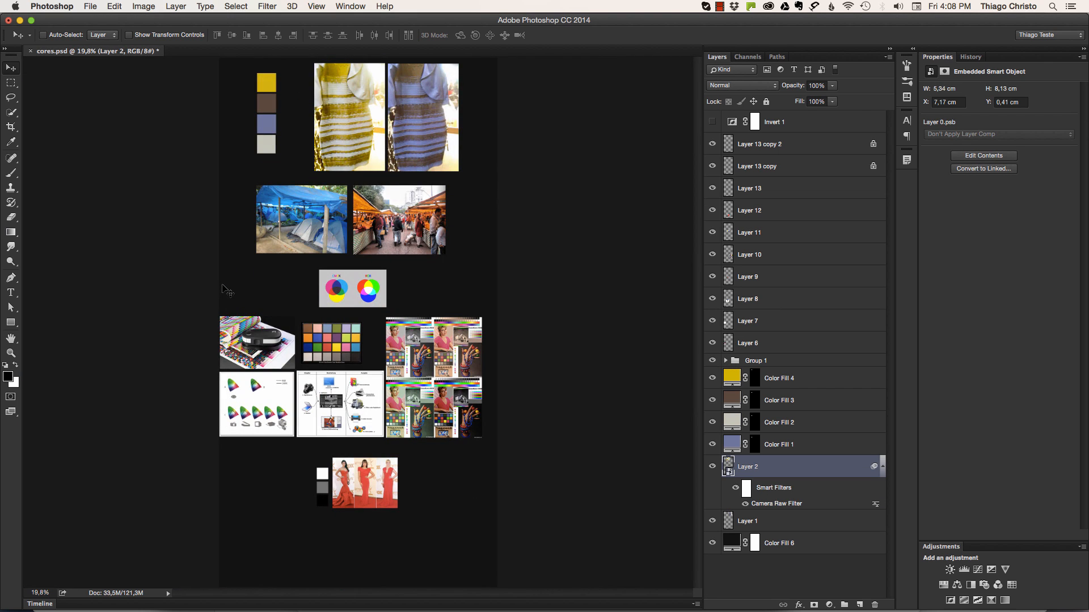
key("z")
left_click_drag(322, 199, 373, 206)
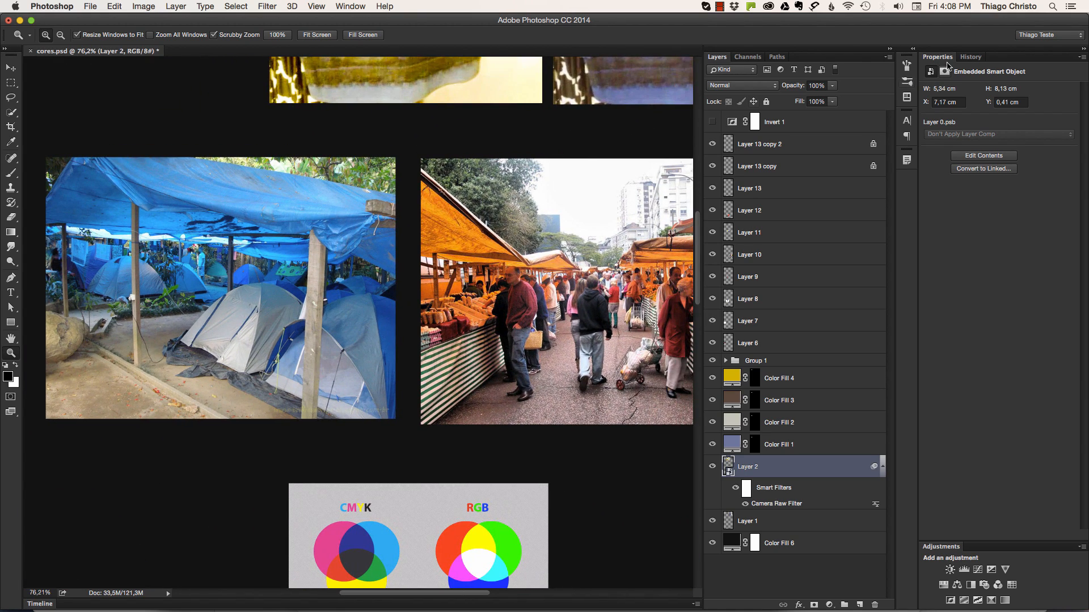
left_click(1081, 49)
key("Tab")
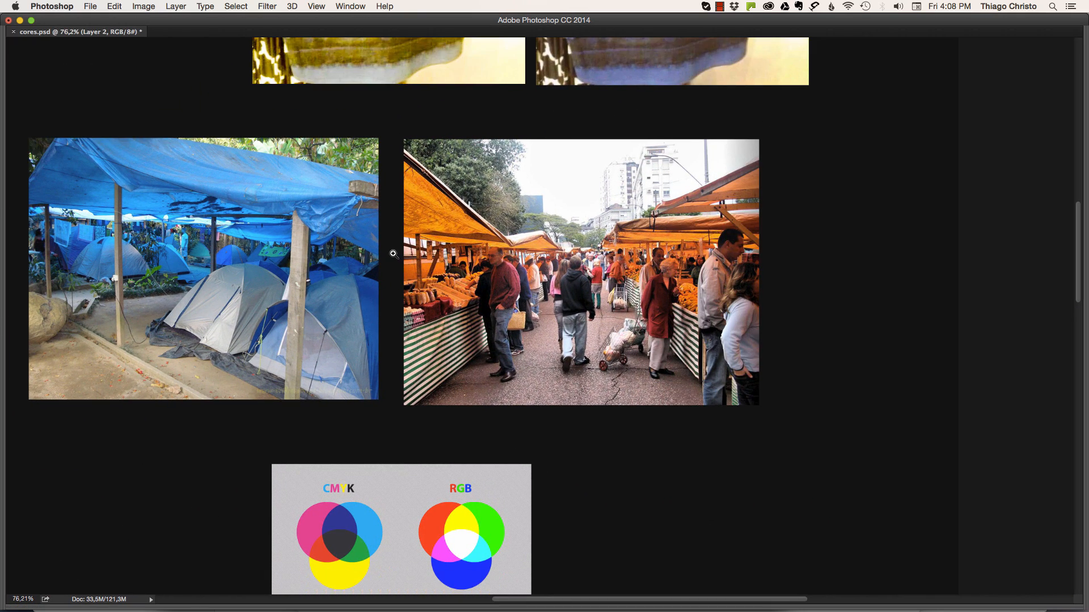
left_click_drag(393, 255, 436, 254)
left_click_drag(171, 216, 491, 248)
left_click_drag(395, 241, 421, 240)
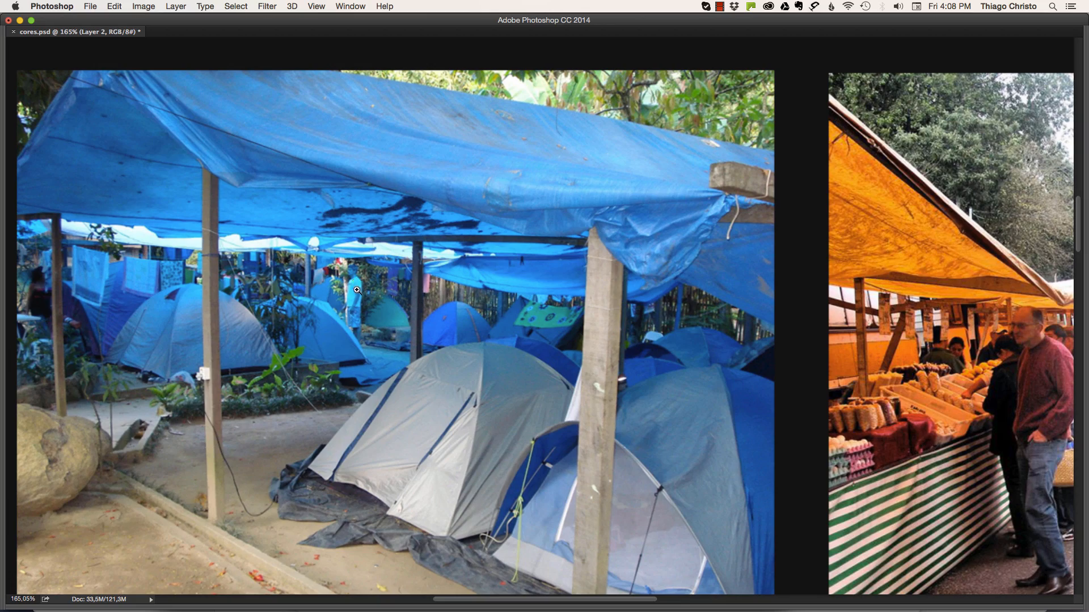
left_click_drag(354, 290, 379, 282)
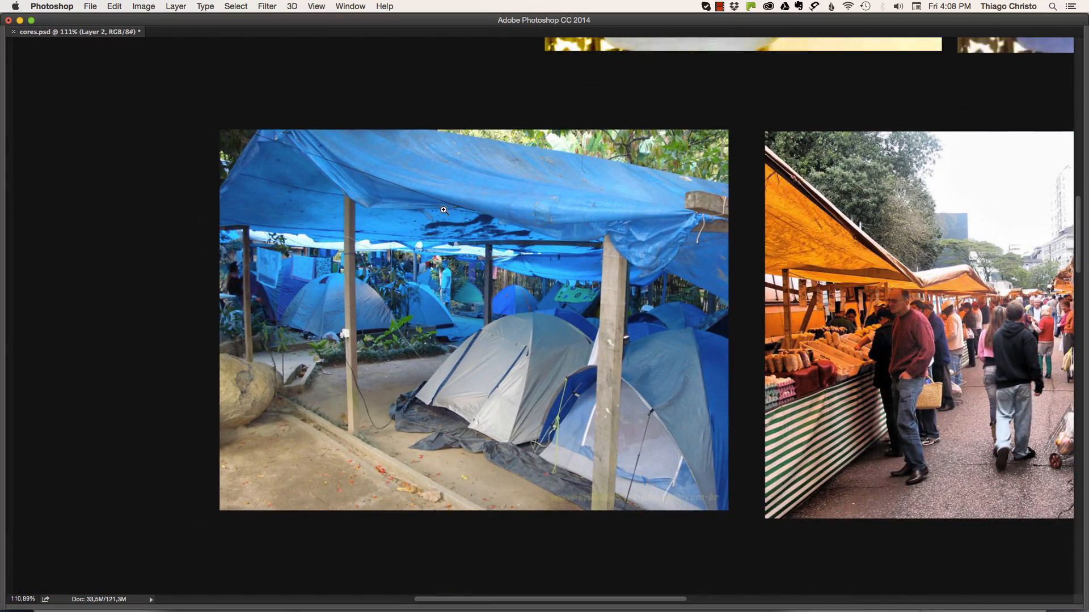
left_click_drag(481, 185, 411, 193)
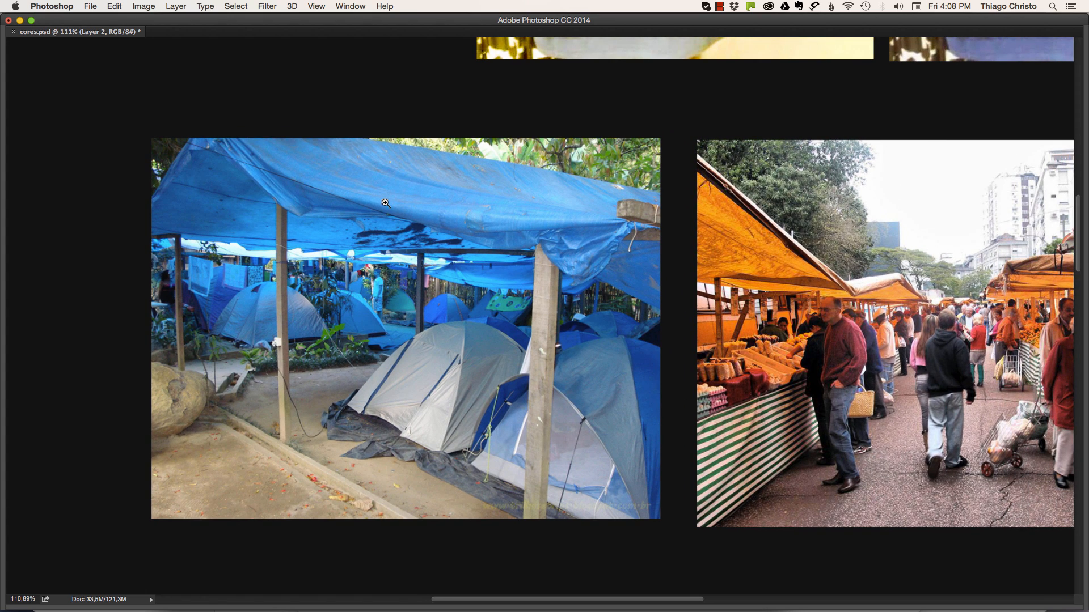
Step: Examine the street market photo with the orange awnings, including the goods on the stall
left_click(385, 283)
left_click_drag(746, 322, 518, 345)
left_click(359, 318)
left_click_drag(359, 320, 281, 273)
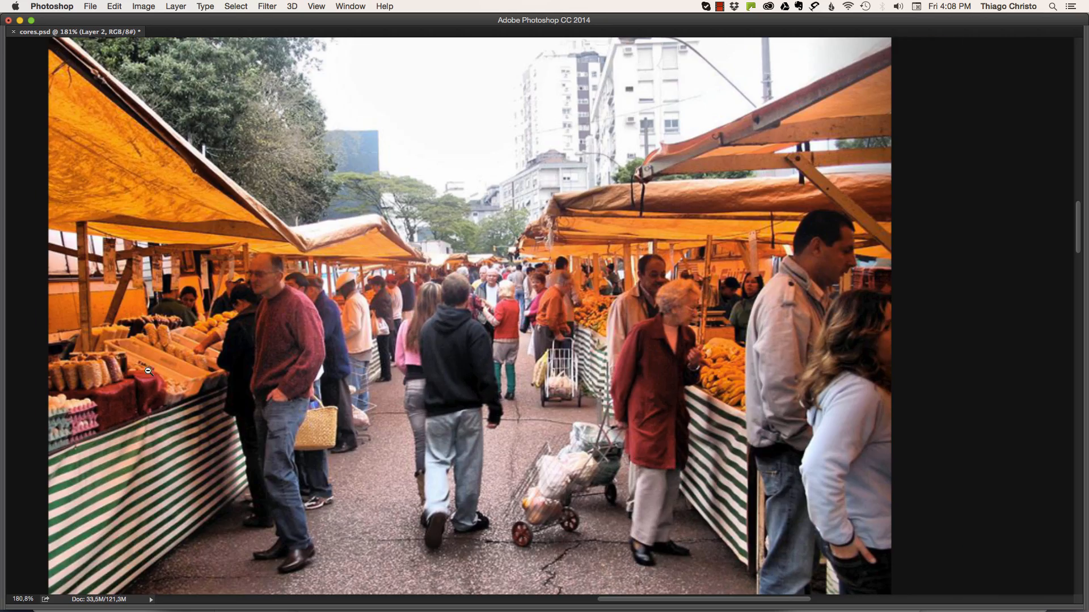
left_click_drag(145, 373, 185, 352)
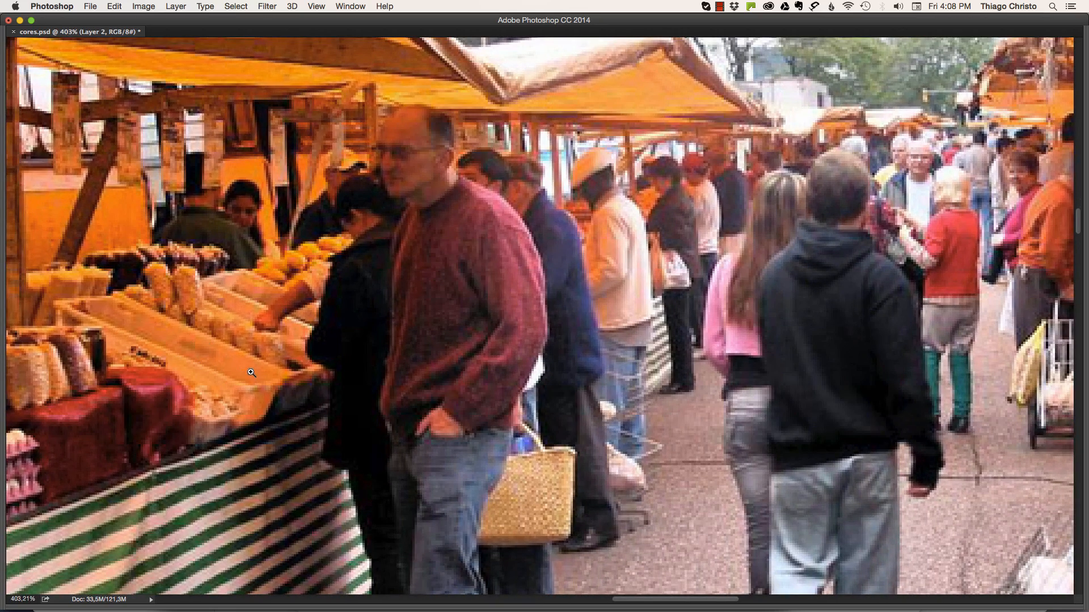
left_click_drag(246, 366, 220, 371)
left_click_drag(565, 335, 542, 328)
Step: Bring the interface panels back and select the layer holding the CMYK and RGB circle diagram
key("super+0")
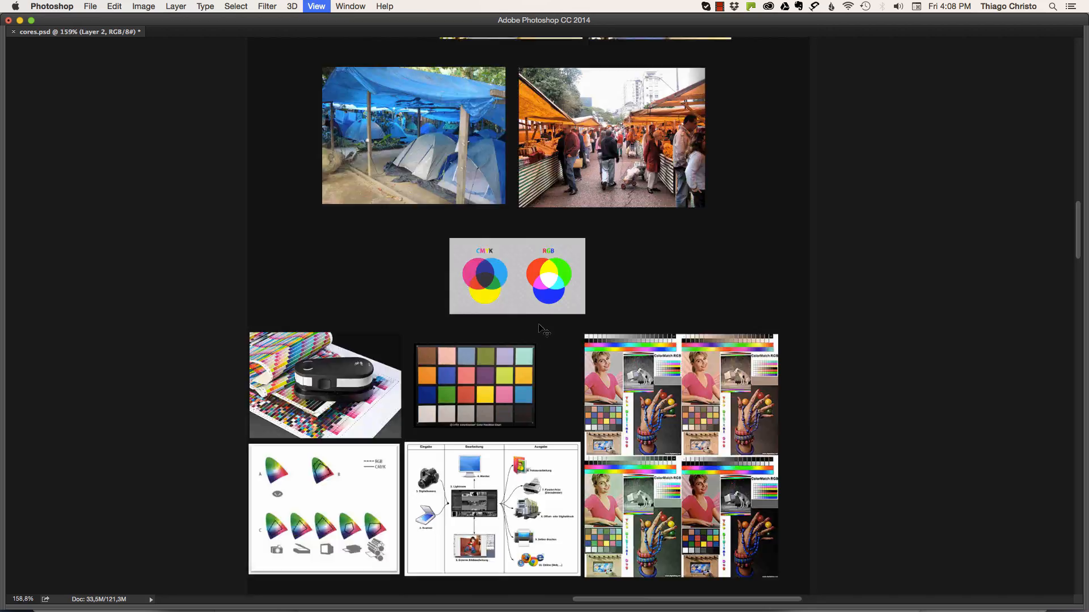
left_click_drag(540, 272, 621, 276)
key("Tab")
key("v")
left_click(495, 311, "super")
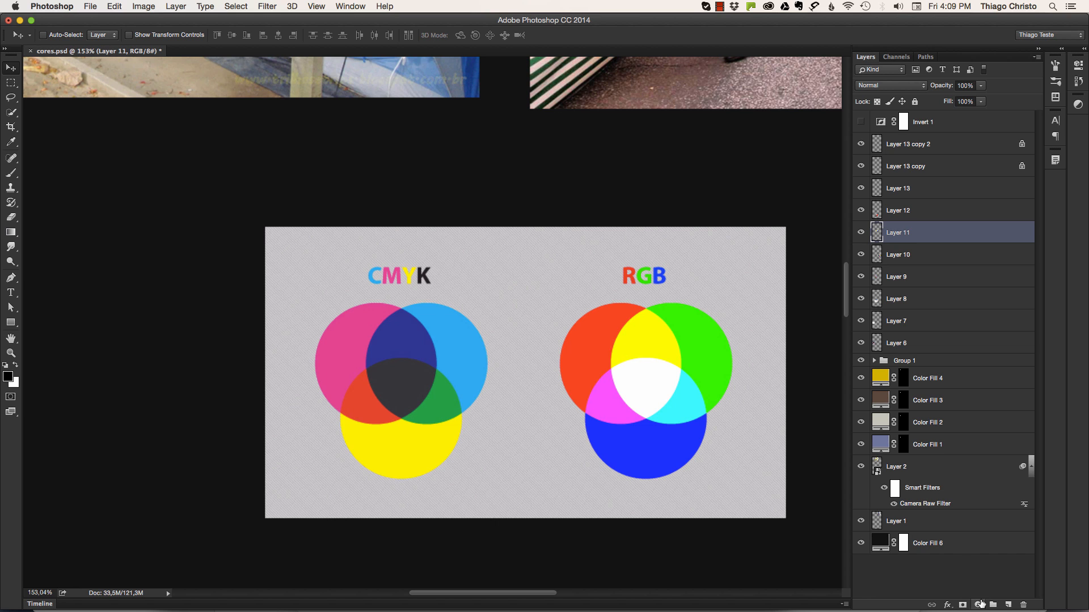
left_click(982, 603)
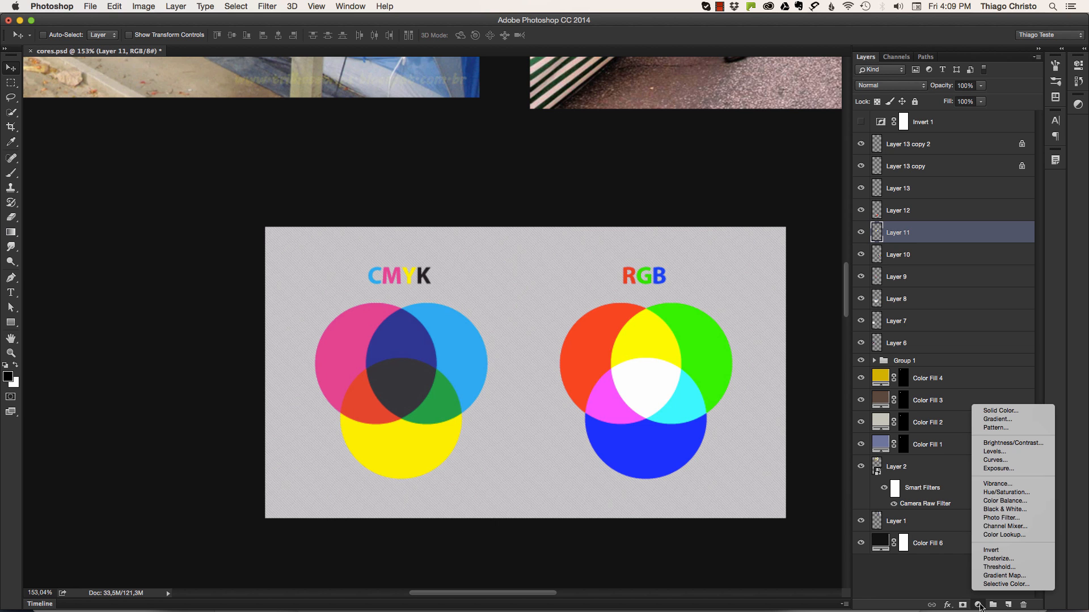
left_click(682, 372)
Step: Invert the colour diagram repeatedly to compare the RGB circles with their opposites, ending on the original colours
left_click_drag(685, 369, 544, 299)
key("super+z")
key("z")
key("space")
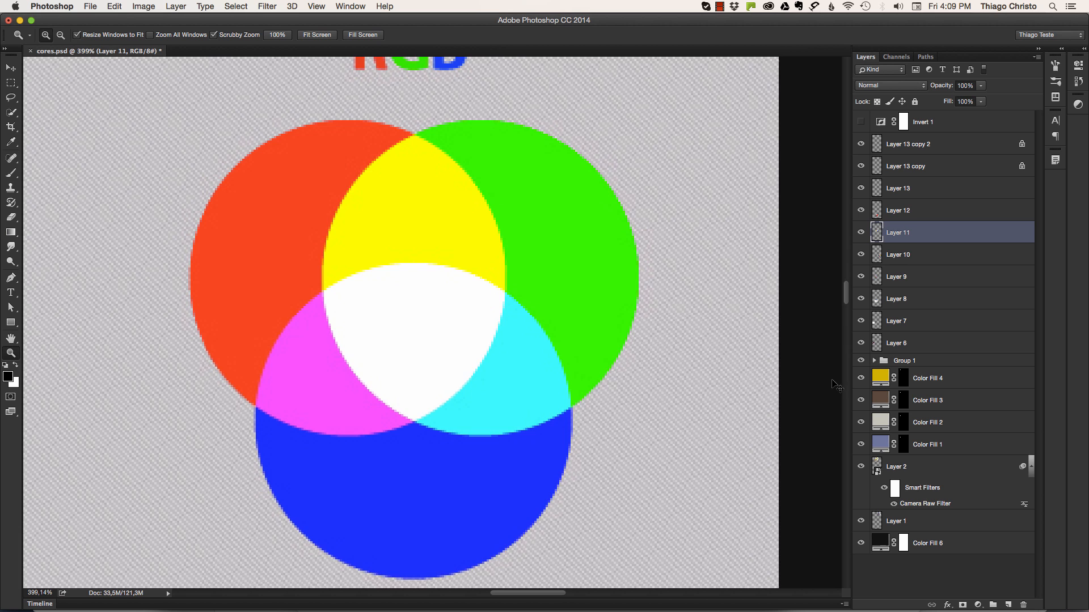
key("super+i")
key("super+i")
key("super+i")
key("super+i")
key("super+i")
key("super+i")
key("super+i")
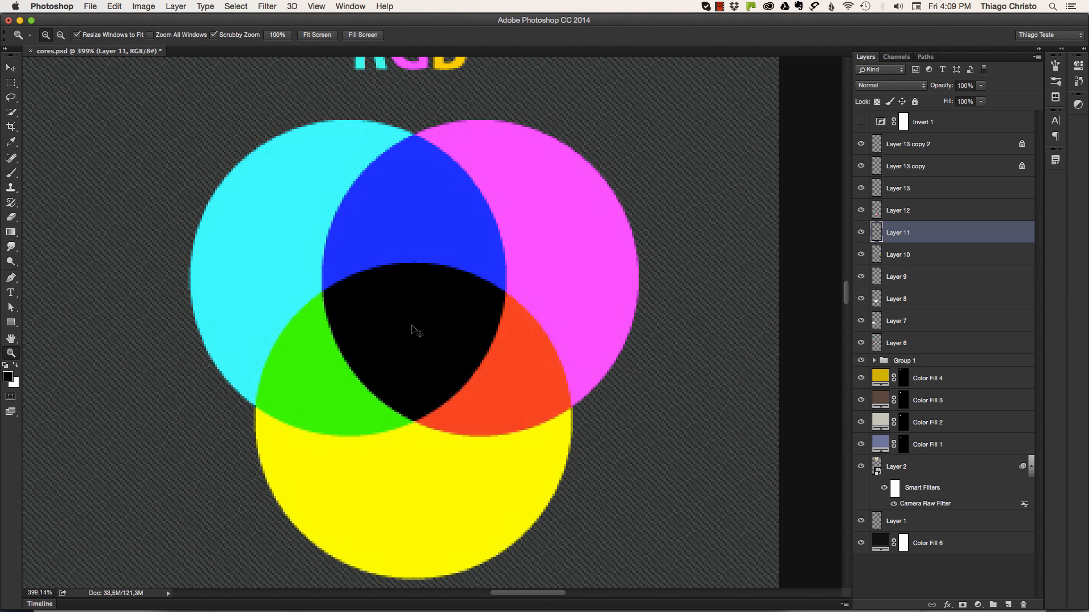
key("super+i")
Step: Invert the colours of the blue-and-brown dress photo, compare it with the neighbouring dress, and undo the inversion
key("super+0")
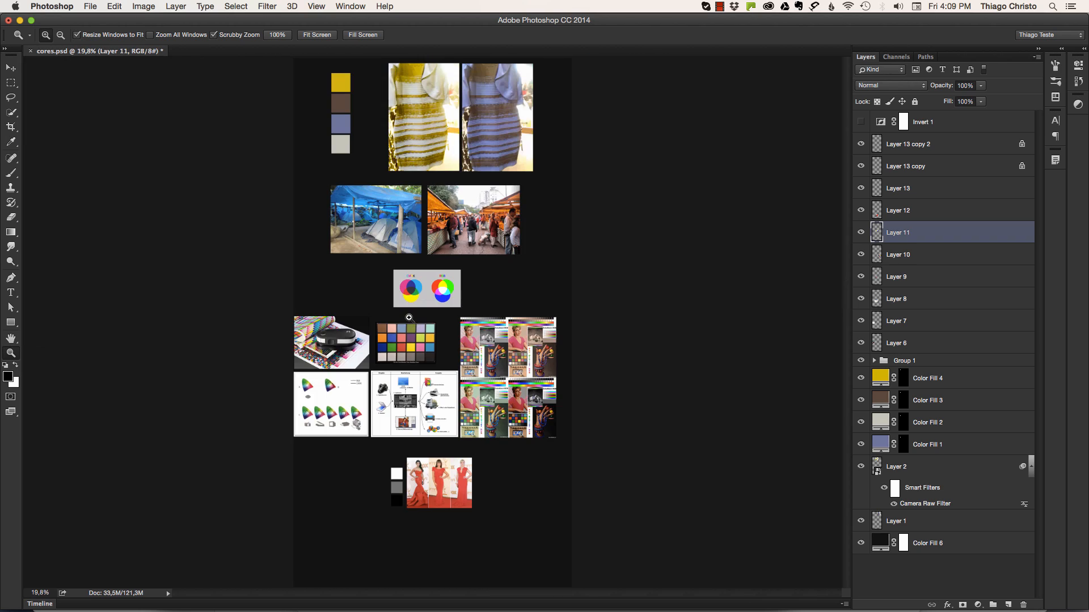
left_click_drag(444, 94, 460, 256)
key("v")
left_click(482, 229, "super")
key("z")
left_click(652, 252)
left_click_drag(625, 303, 593, 237)
left_click(591, 236)
left_click_drag(533, 286, 505, 278)
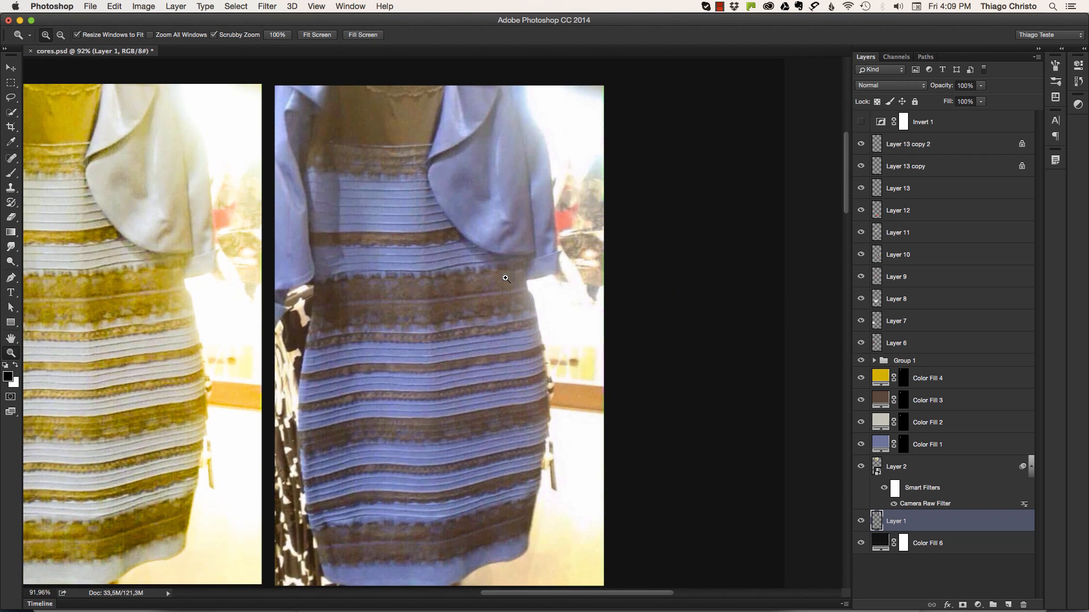
key("super+i")
left_click_drag(436, 297, 563, 284)
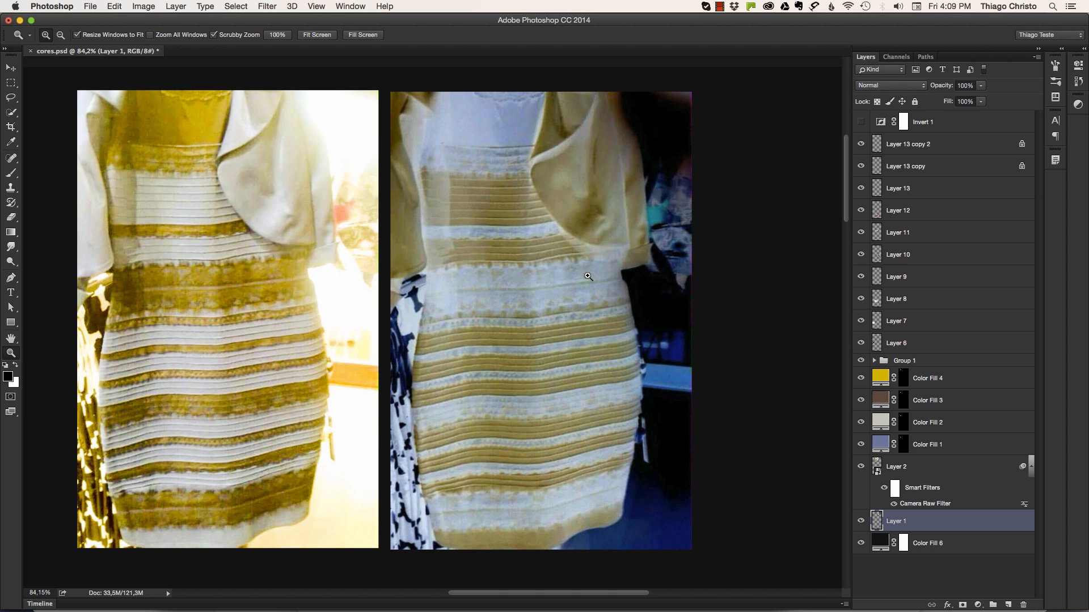
key("super+z")
Step: Select the yellow, brown, blue and light grey colour squares and move them together closer to the white-and-gold dress
key("v")
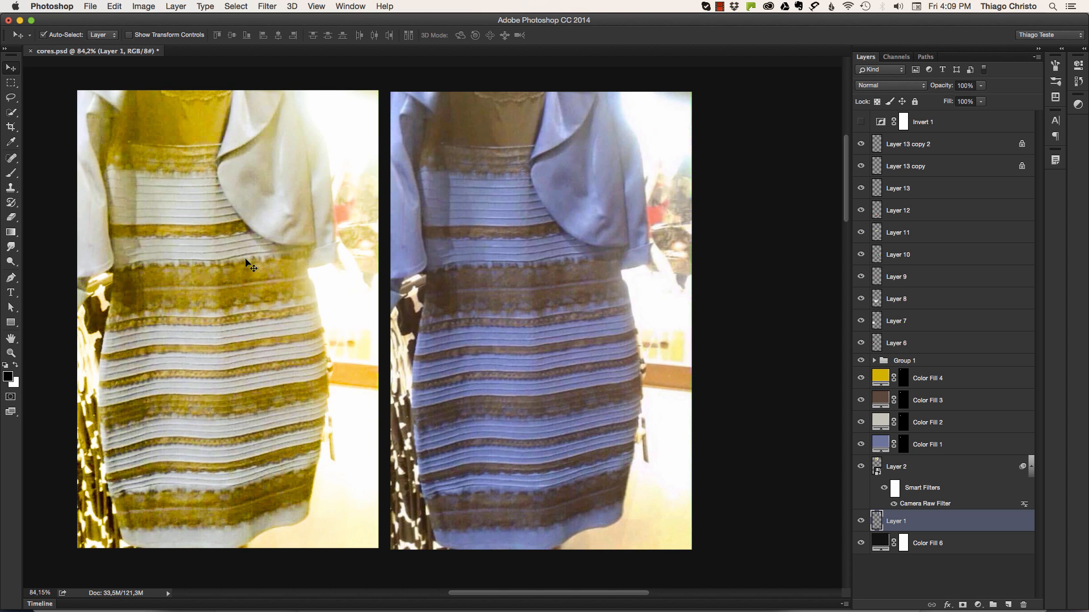
left_click(247, 263, "super")
left_click_drag(330, 298, 418, 295)
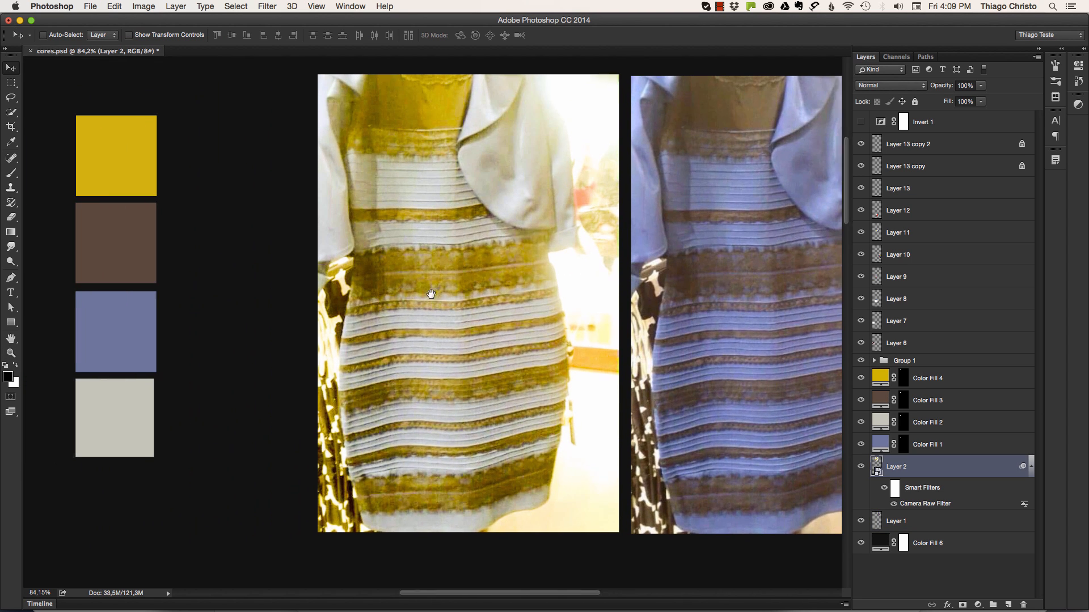
left_click(126, 385, "super")
left_click(122, 304, "shift+super")
left_click(128, 241, "shift+super")
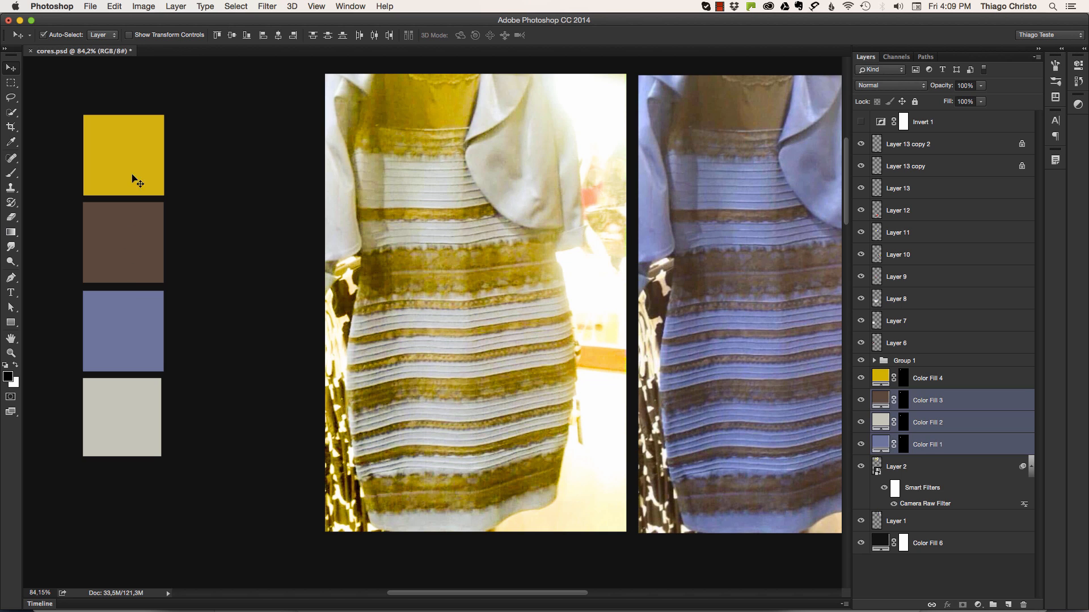
left_click(134, 191, "shift+super")
left_click_drag(124, 160, 251, 168)
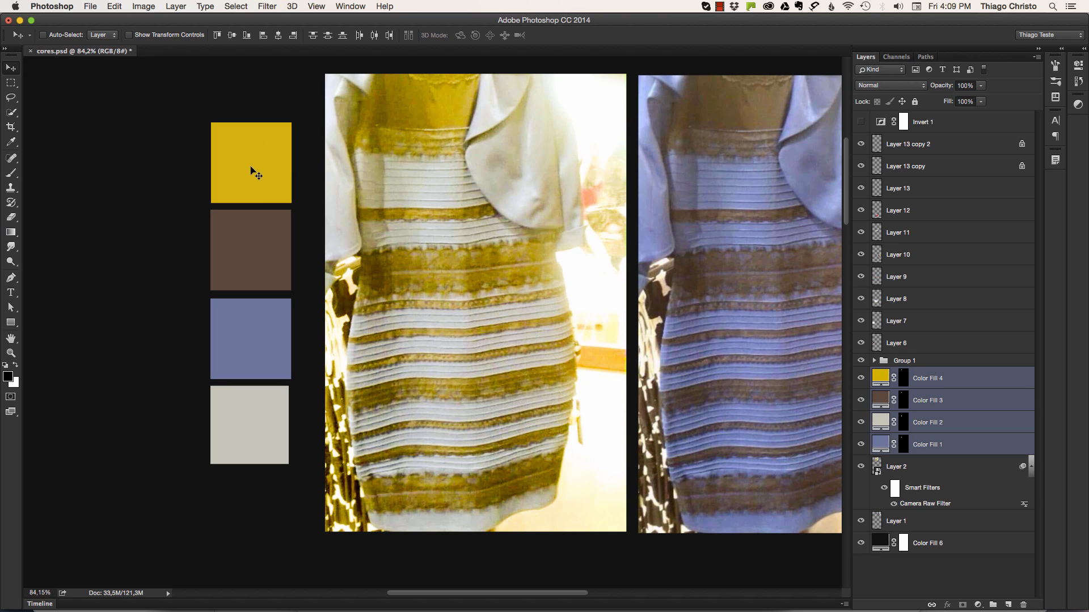
left_click_drag(338, 235, 245, 256)
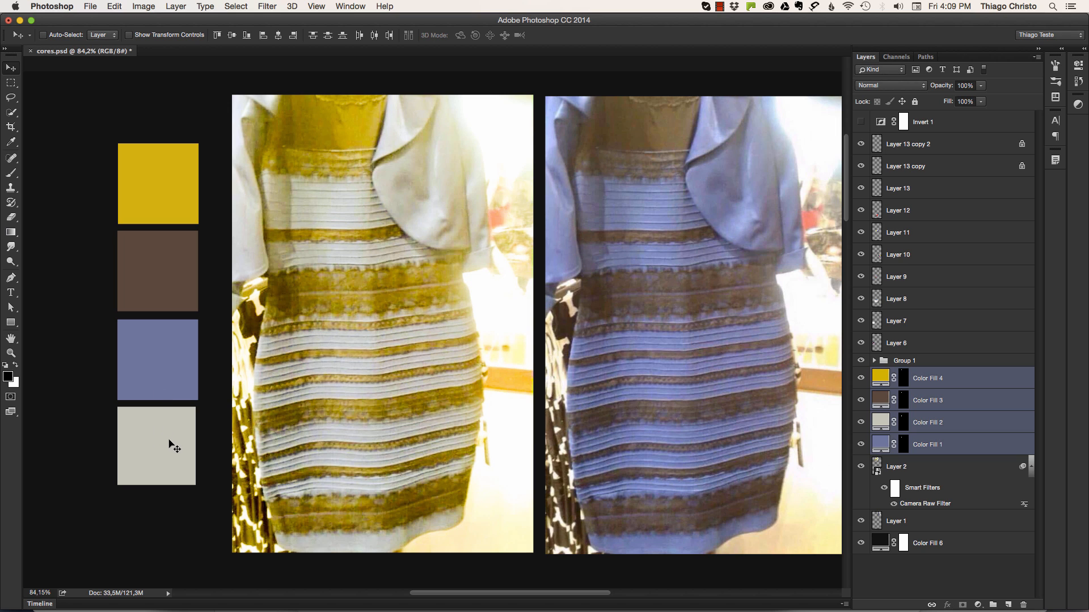
Step: Make the Invert 1 adjustment layer visible to invert the dress photos and colour squares together
left_click(922, 126)
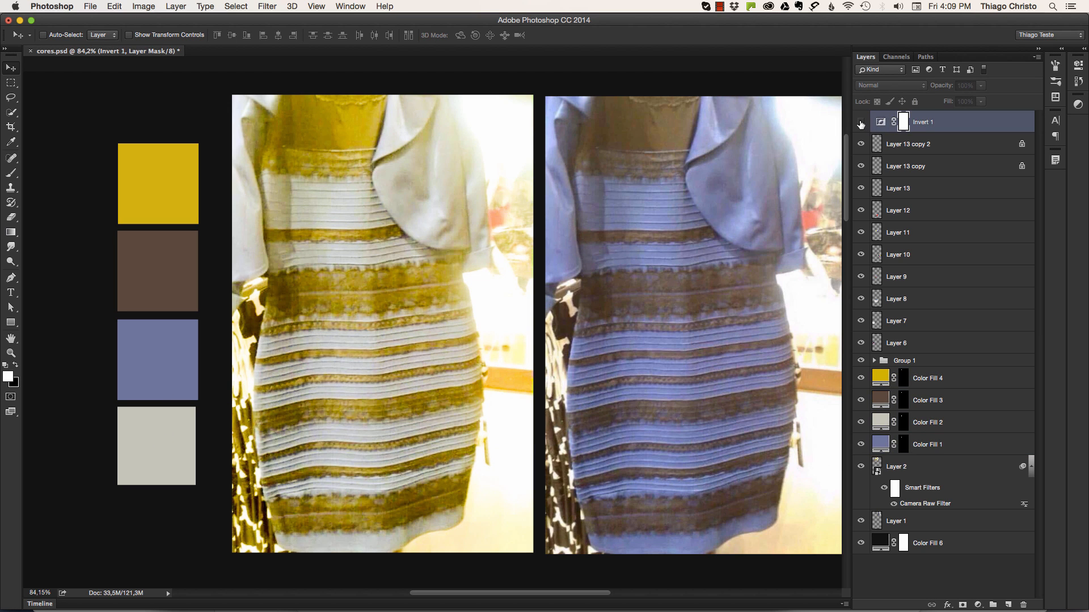
left_click(861, 122)
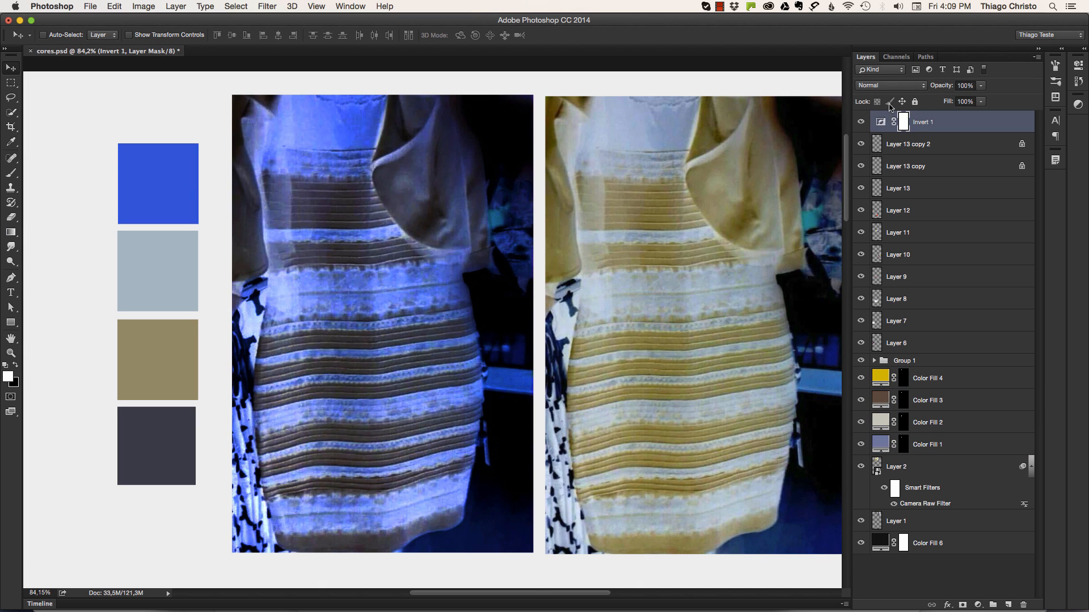
scroll(688, 182, "right", 5)
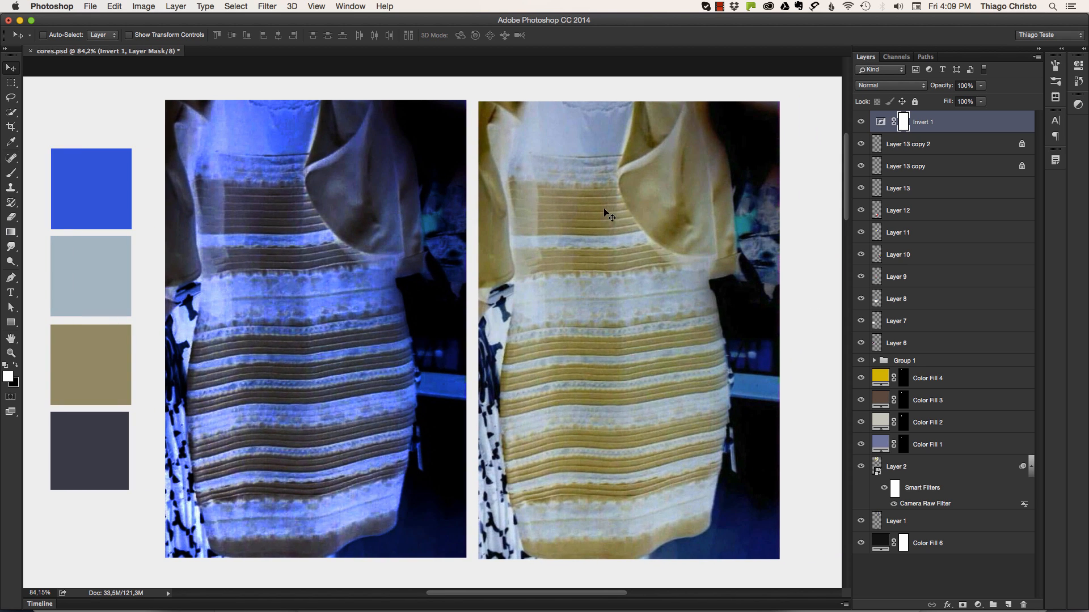
Step: Hide the Invert 1 adjustment layer and bring the x-rite ColorChecker chart into close view
left_click(861, 121)
key("super+0")
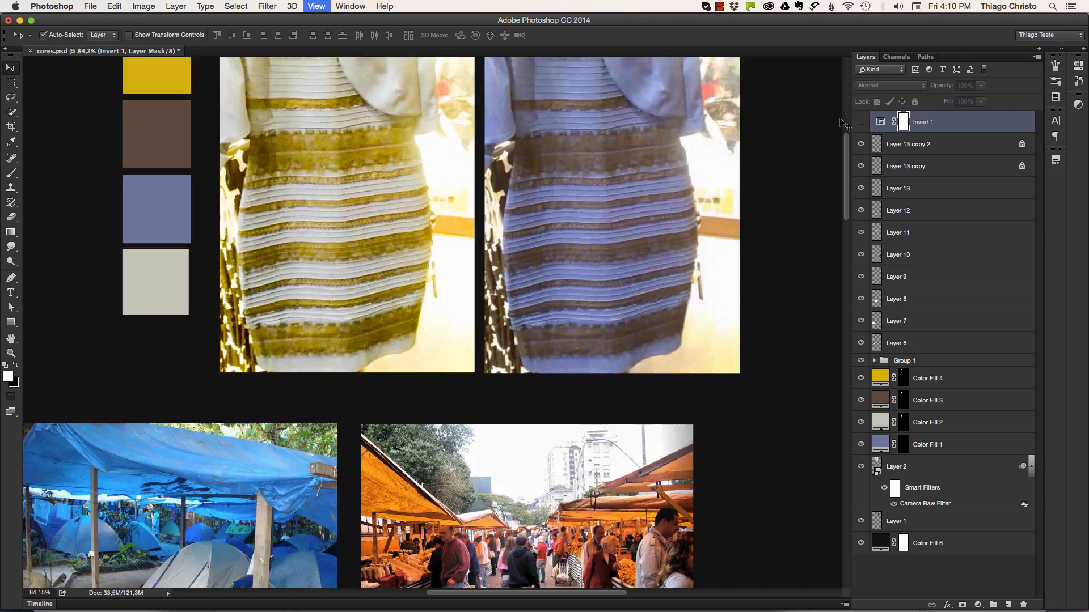
key("z")
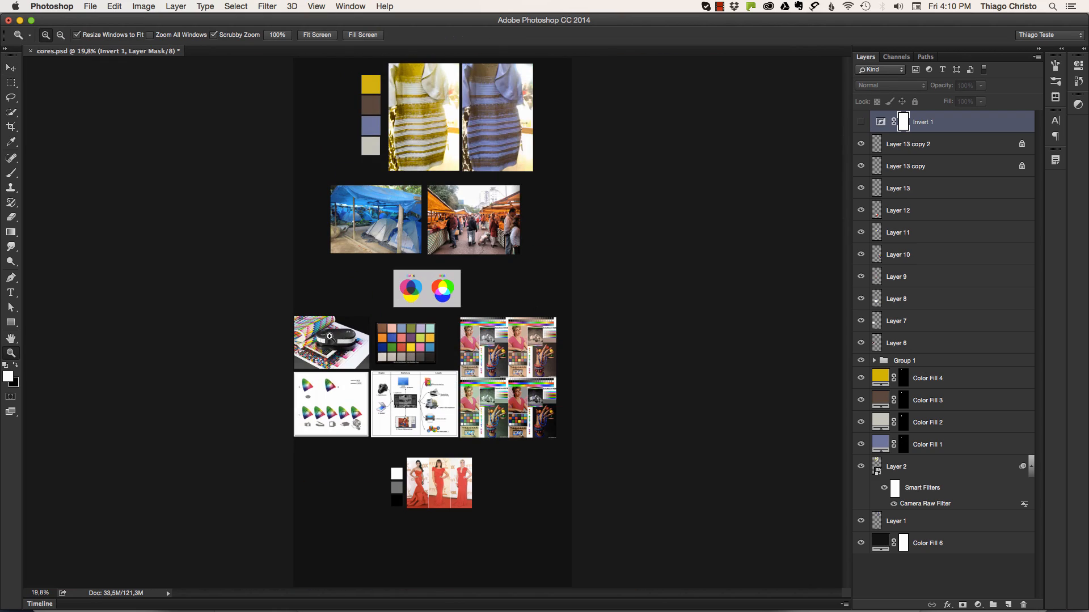
left_click(400, 335)
left_click_drag(365, 327, 408, 322)
left_click_drag(400, 323, 426, 286)
left_click_drag(525, 311, 391, 346)
key("v")
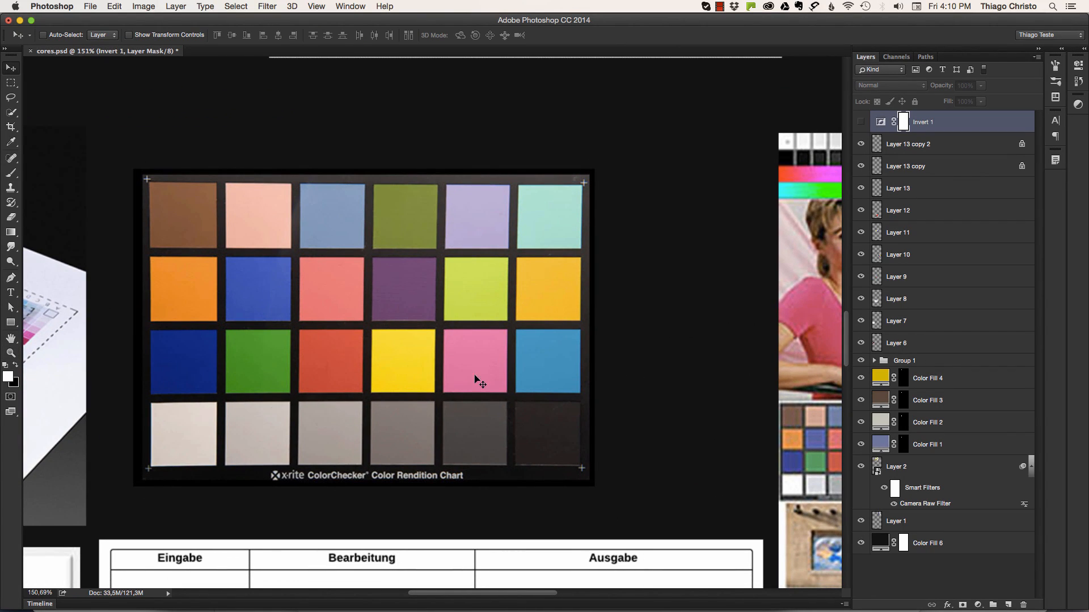
Step: Examine the test images showing the same portrait and colour bars in different profiles, comparing them with the ColorChecker chart
left_click_drag(637, 421, 359, 399)
left_click_drag(717, 452, 492, 311)
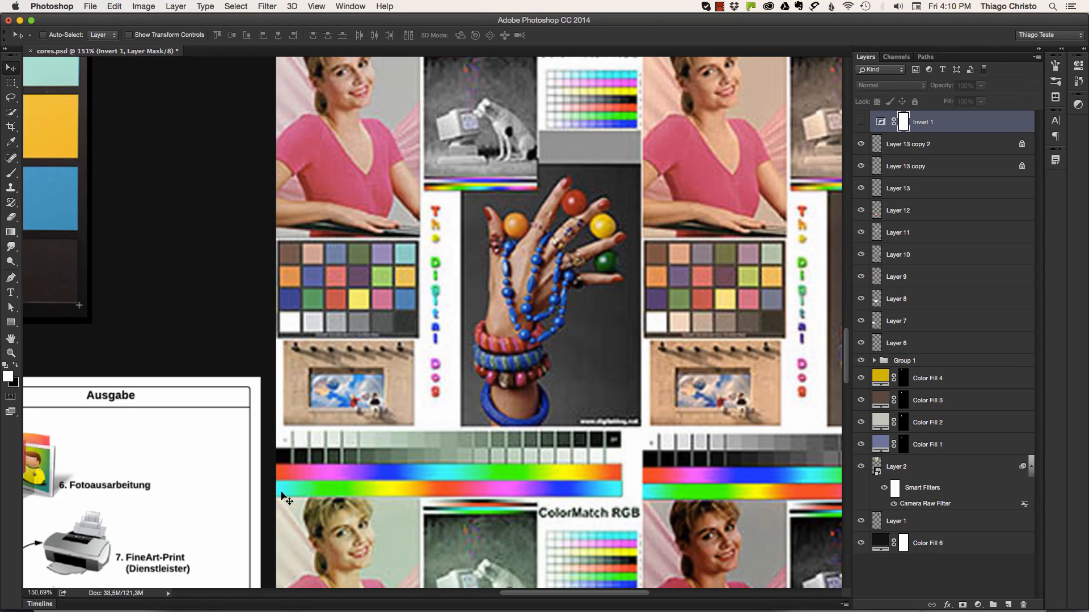
left_click_drag(412, 367, 261, 446)
key("z")
left_click_drag(288, 282, 227, 284)
left_click_drag(272, 333, 321, 400)
left_click_drag(245, 483, 446, 391)
left_click_drag(340, 351, 389, 378)
left_click_drag(302, 228, 333, 233)
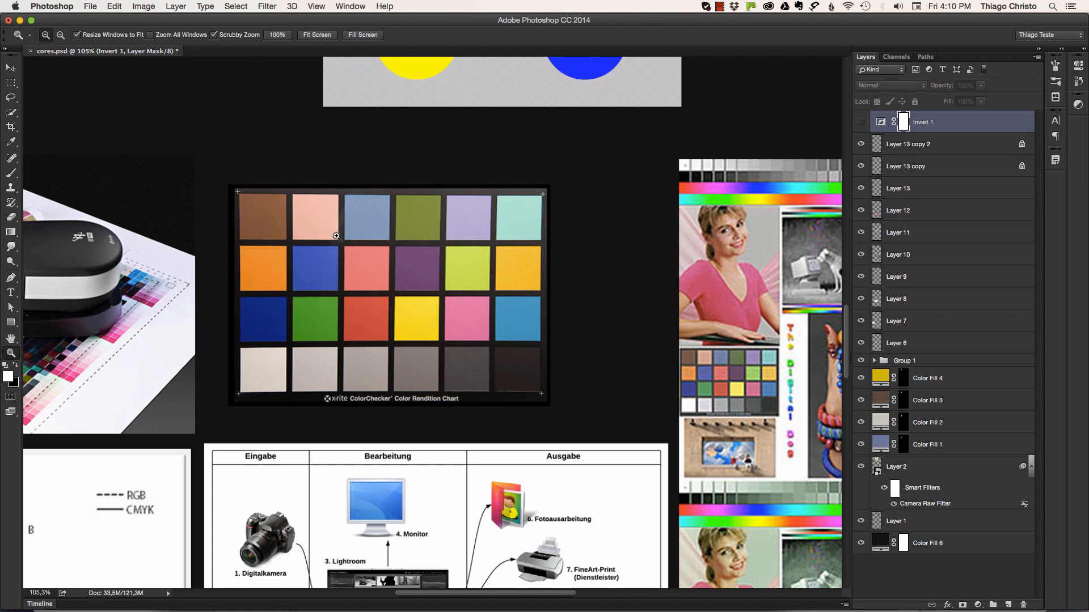
key("v")
Step: Add a Color Balance adjustment layer for the photo of the three red dresses and open its settings in expanded panels
left_click_drag(642, 403, 401, 74)
left_click_drag(405, 516, 469, 272)
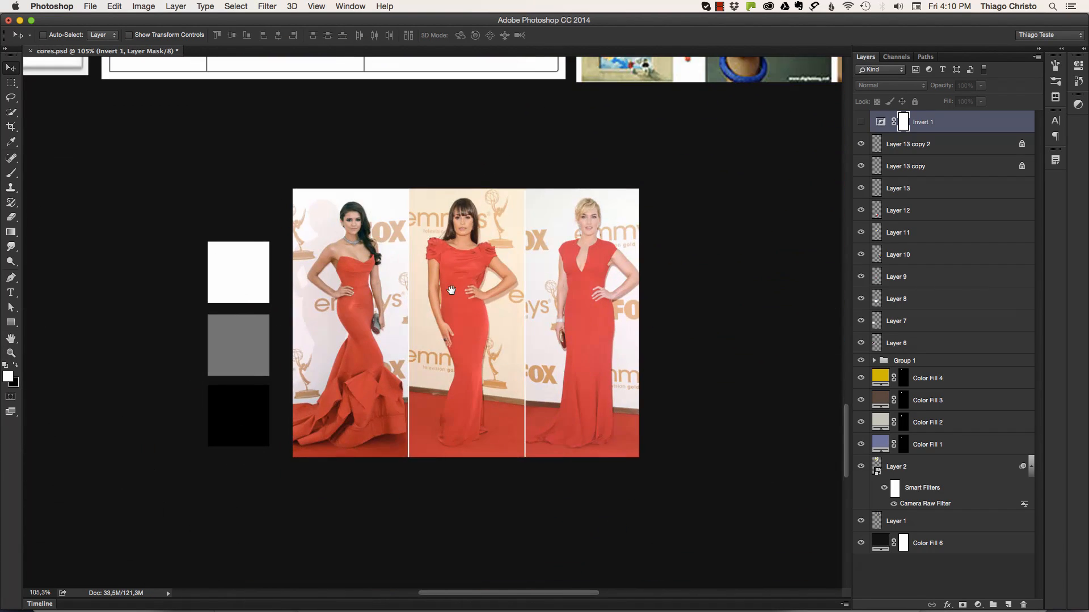
left_click_drag(487, 325, 514, 324)
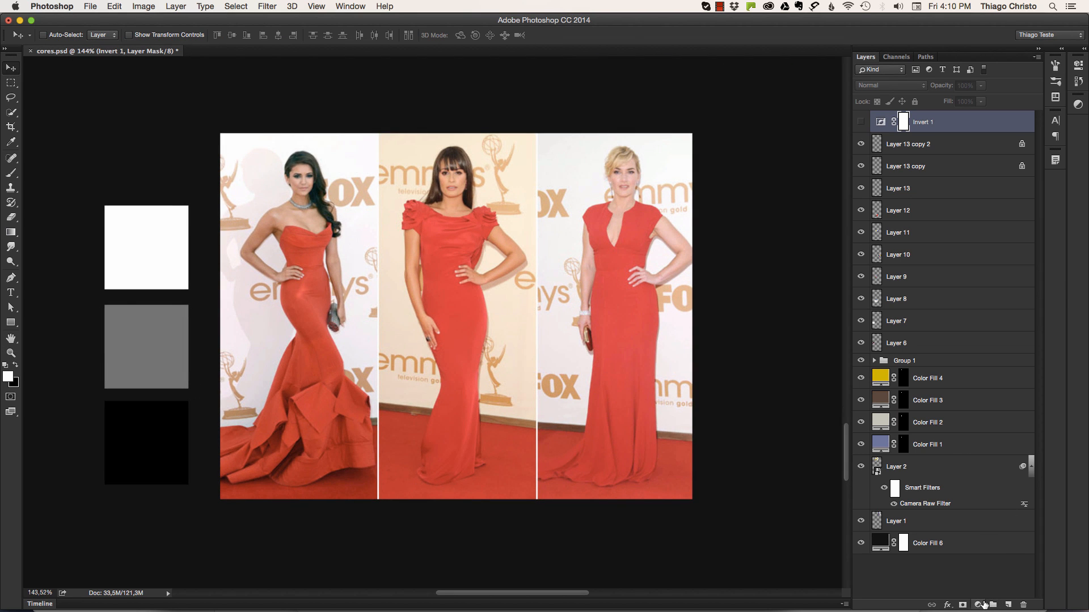
left_click(977, 605)
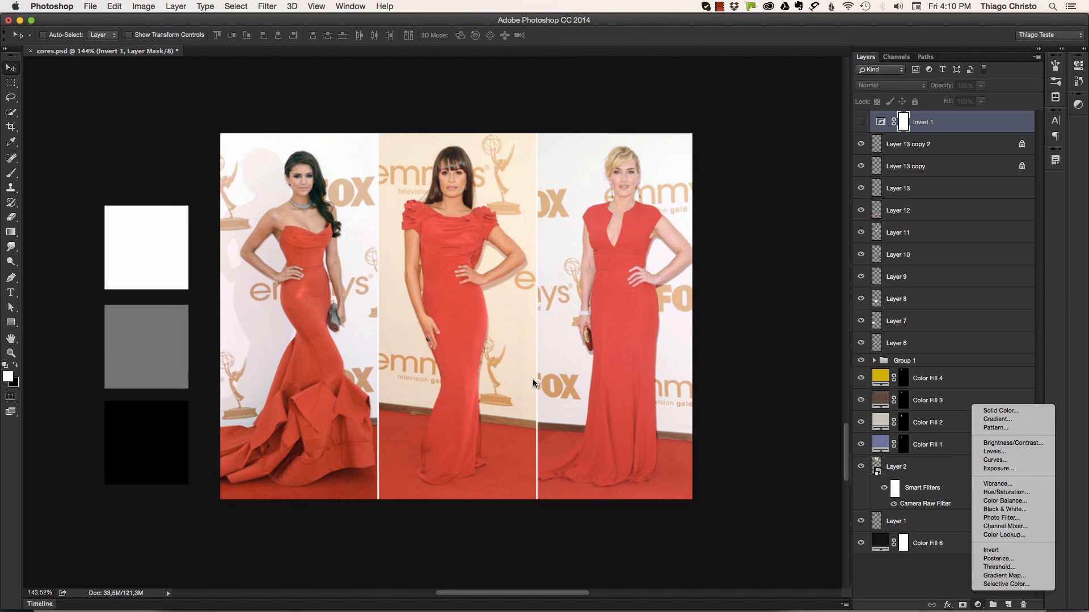
left_click(1009, 501)
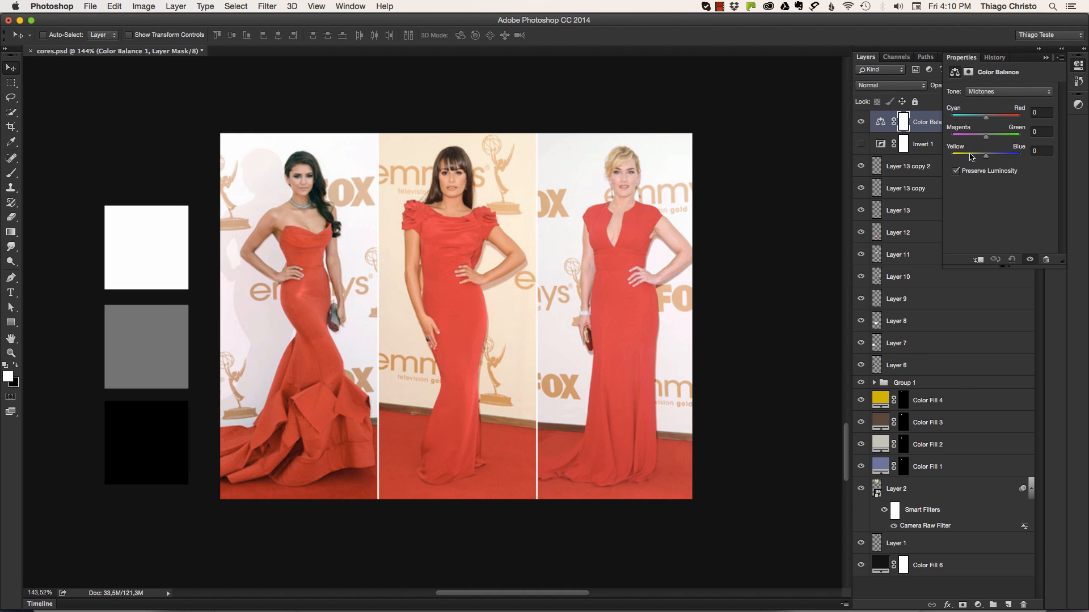
key("z")
left_click_drag(343, 238, 381, 232)
left_click_drag(439, 253, 453, 213)
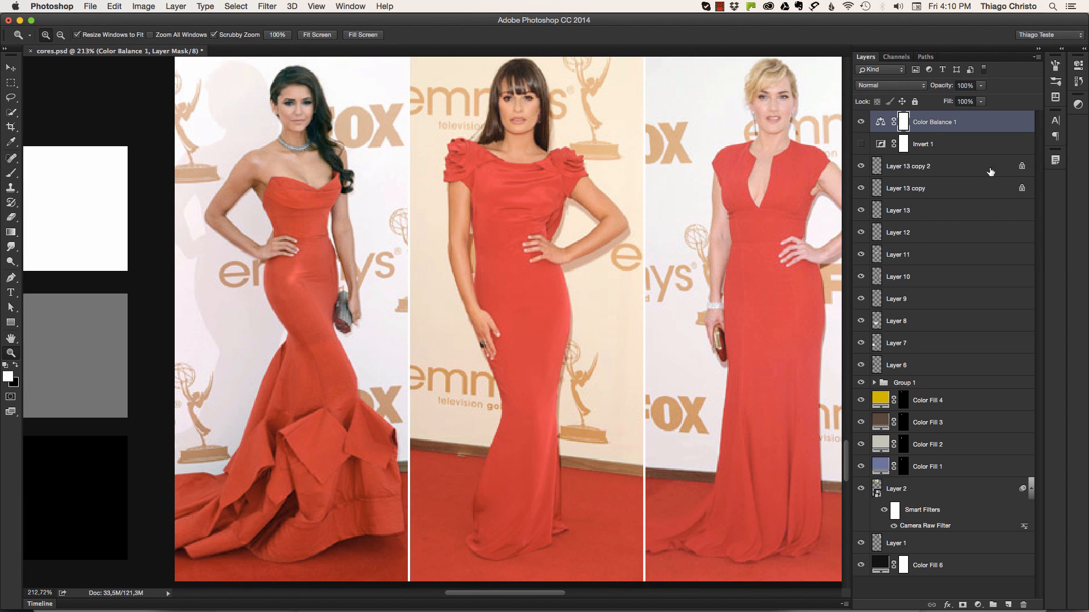
left_click(880, 122)
left_click(1079, 48)
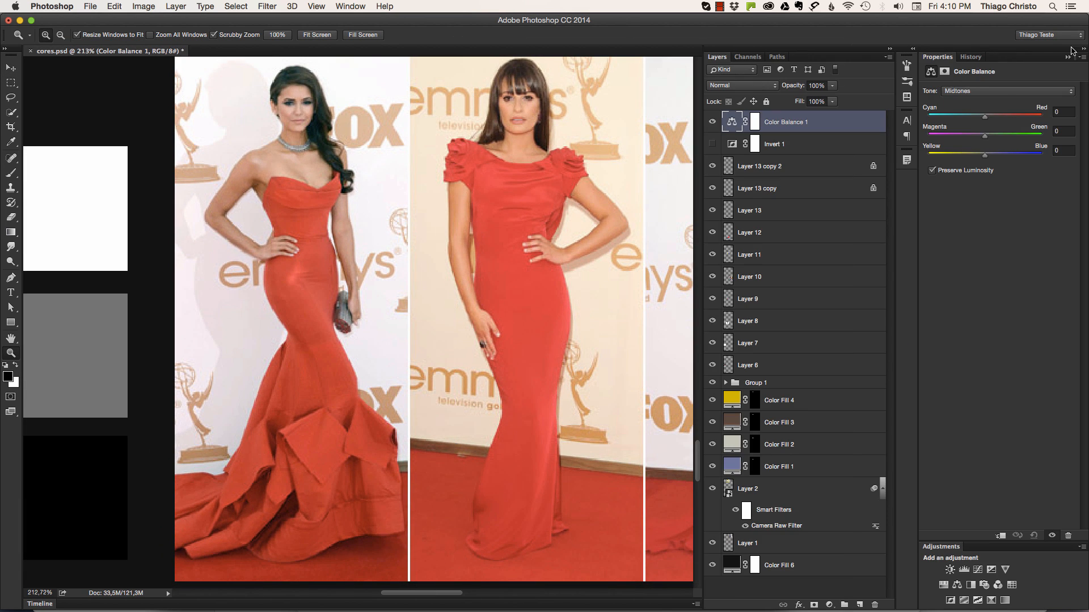
Step: Set the Color Balance midtones Yellow–Blue value to -100, check the effect on the red dresses, and change it to +100
left_click_drag(956, 157, 913, 155)
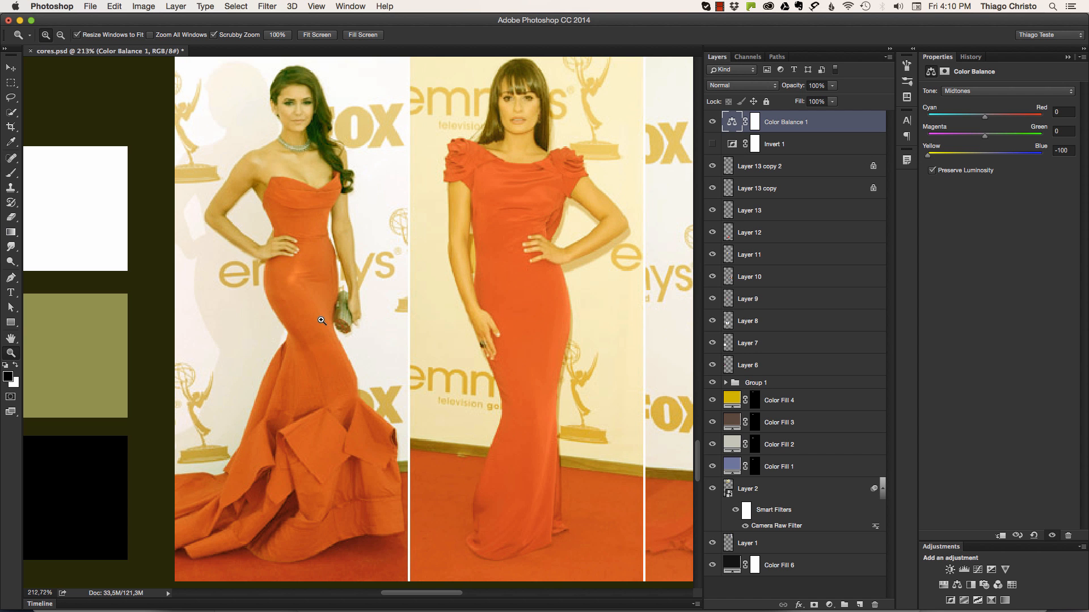
left_click_drag(318, 319, 326, 315)
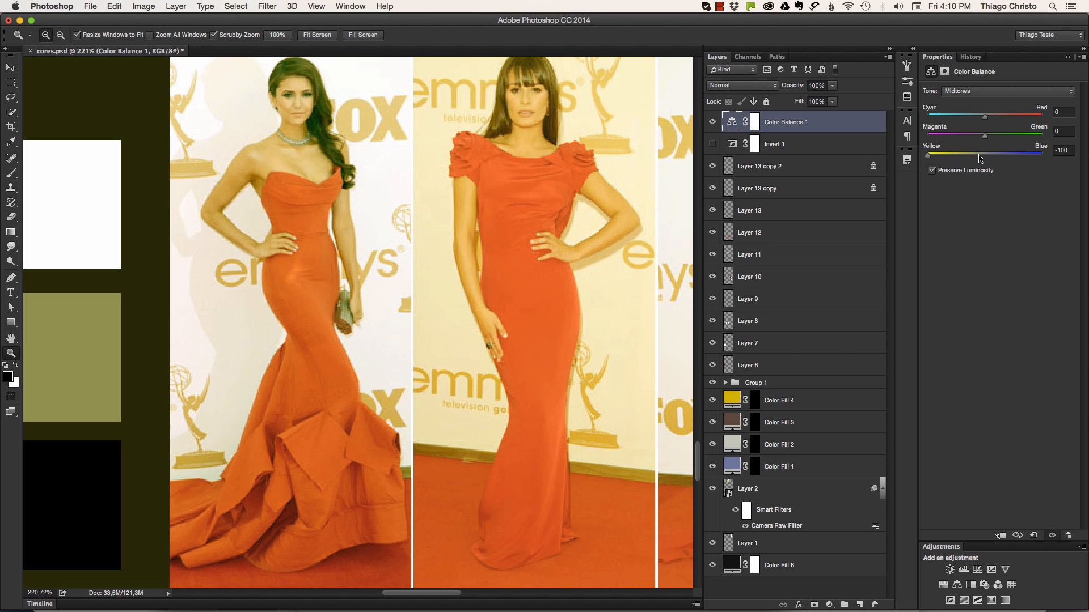
left_click_drag(982, 158, 1056, 160)
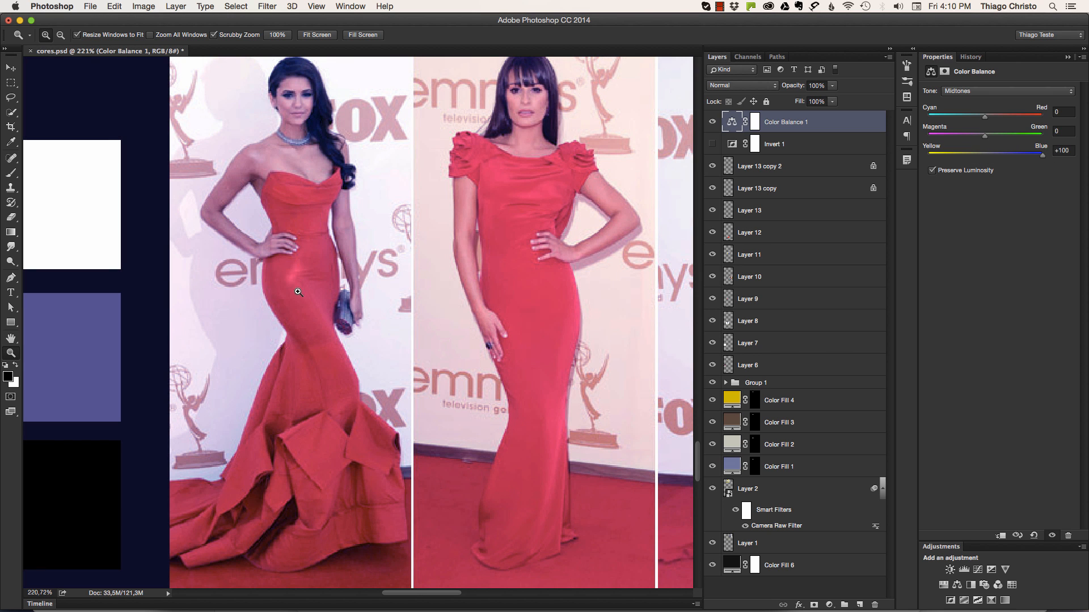
Step: Select the white, grey and black squares and move them together onto the photo between the first two red dresses
left_click_drag(257, 304, 329, 291)
key("v")
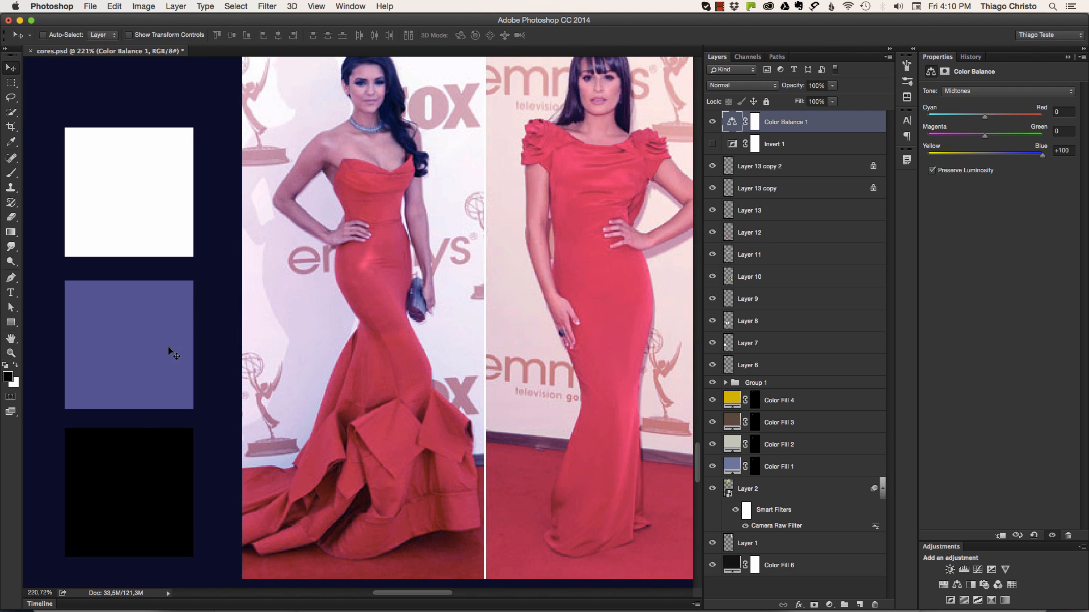
left_click(129, 470)
left_click(131, 345, "shift")
left_click_drag(126, 218, 494, 203)
Step: Scale the three selected squares down to about 55% and move them slightly higher on the photo
key("super+t")
left_click_drag(560, 125, 534, 209)
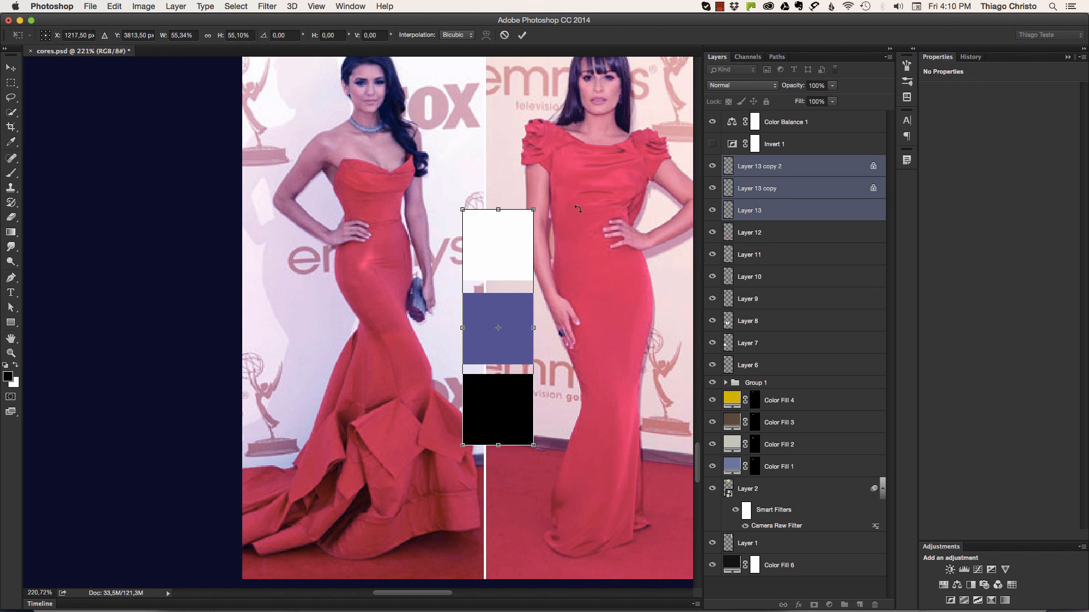
key("Return")
left_click_drag(543, 280, 540, 257)
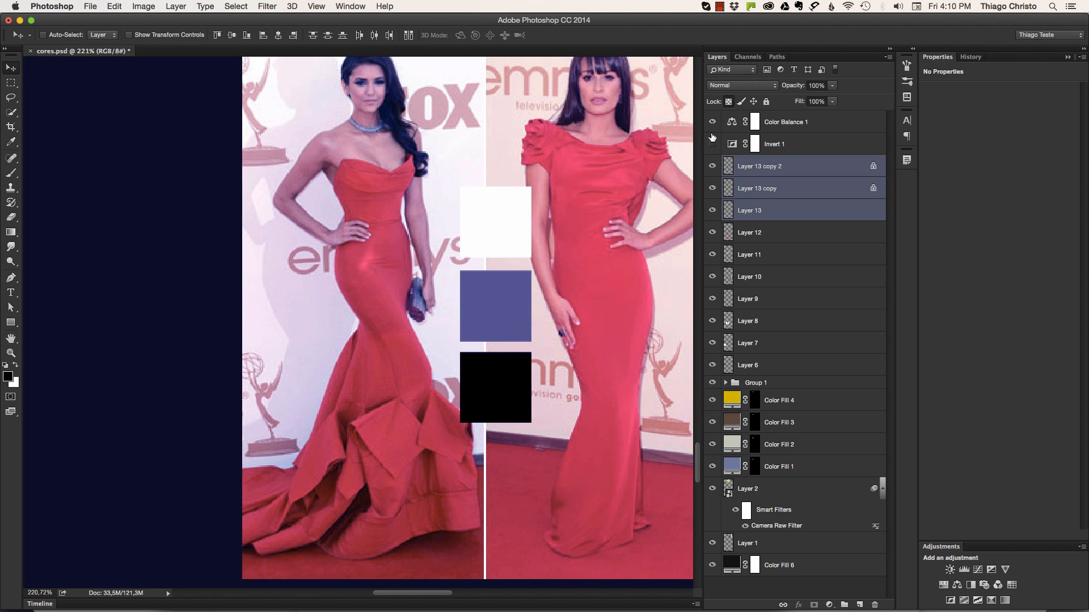
Step: Move the Color Balance 1 layer below Invert 1 and toggle its visibility off and on to compare the dress colours
left_click_drag(781, 125, 718, 144)
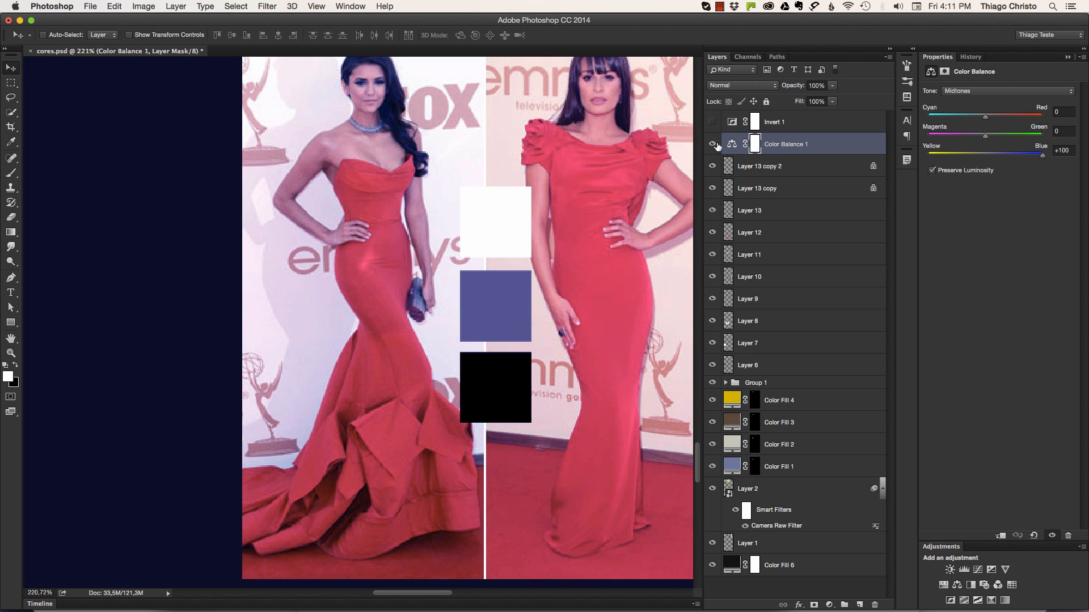
left_click(714, 145)
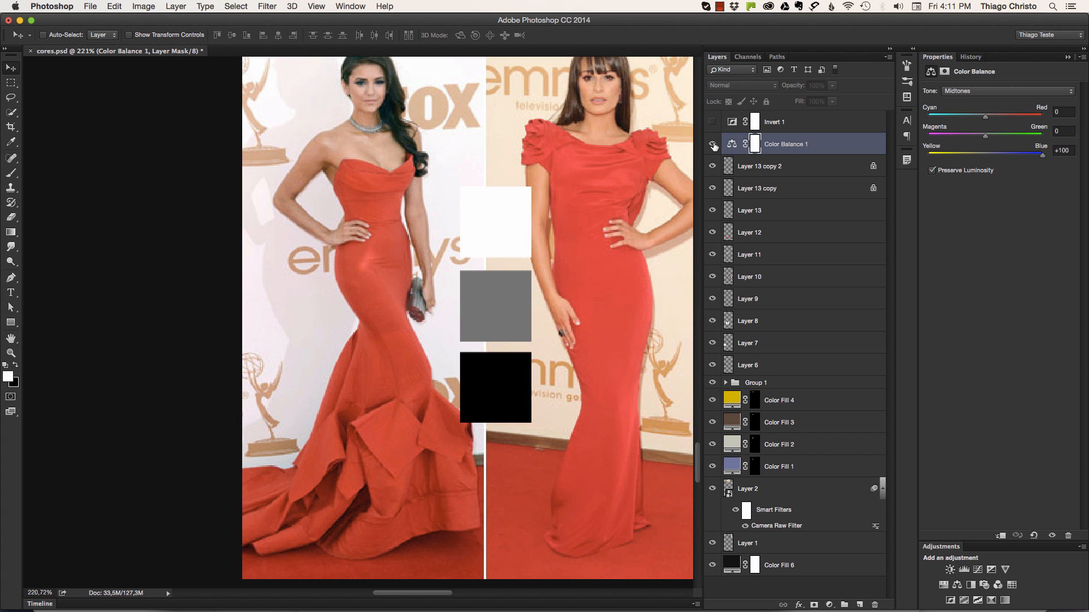
left_click(713, 145)
Step: Add a Levels adjustment layer above Color Balance 1 and set its grey point by sampling the middle square
scroll(477, 277, "right", 5)
scroll(477, 276, "up", 3)
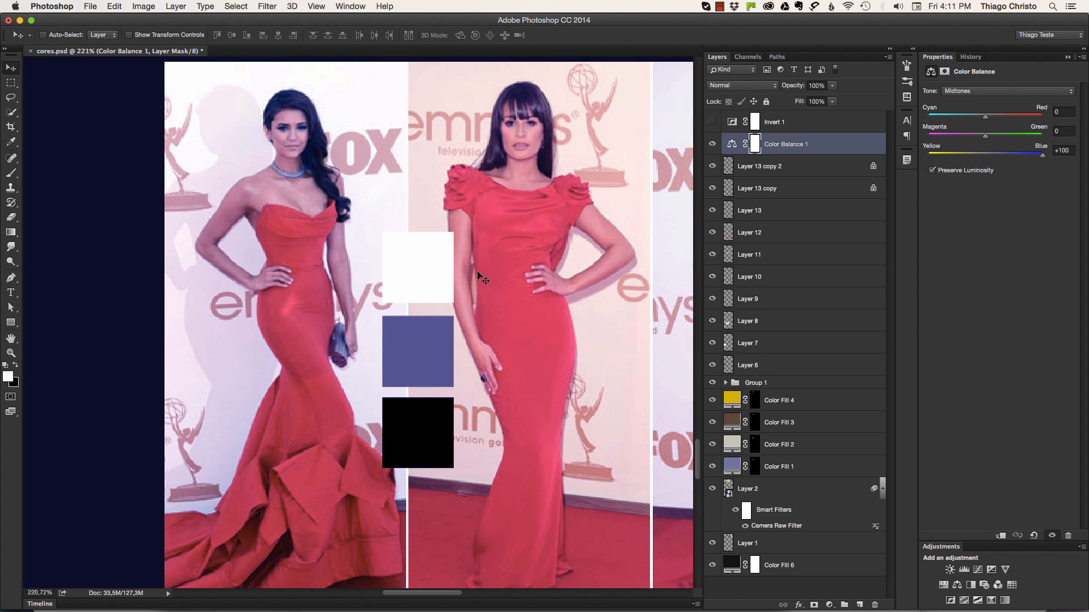
left_click(829, 605)
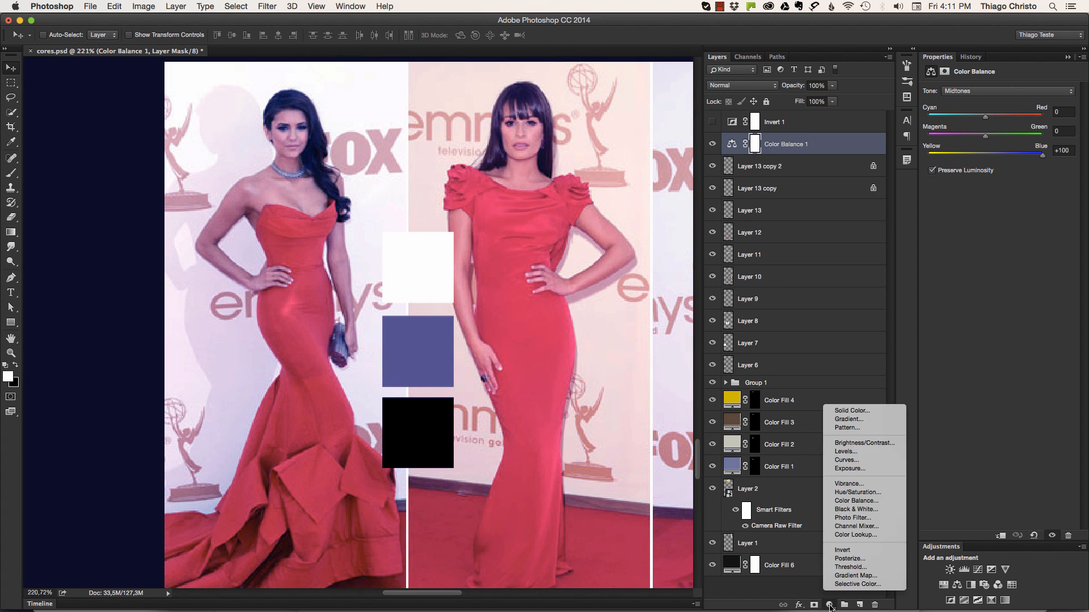
left_click(858, 454)
left_click(928, 140)
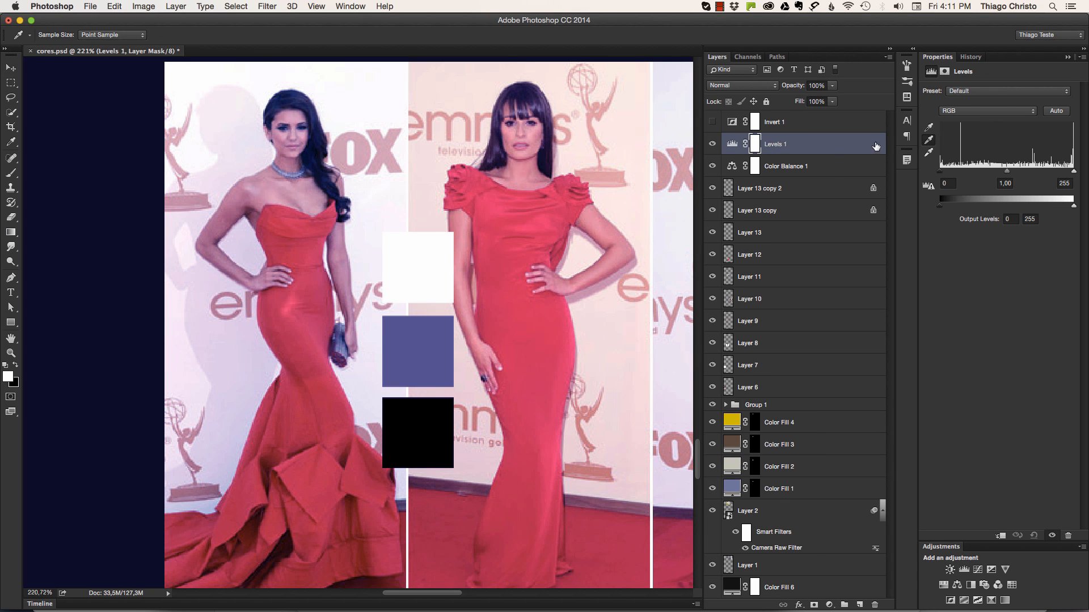
left_click(426, 350)
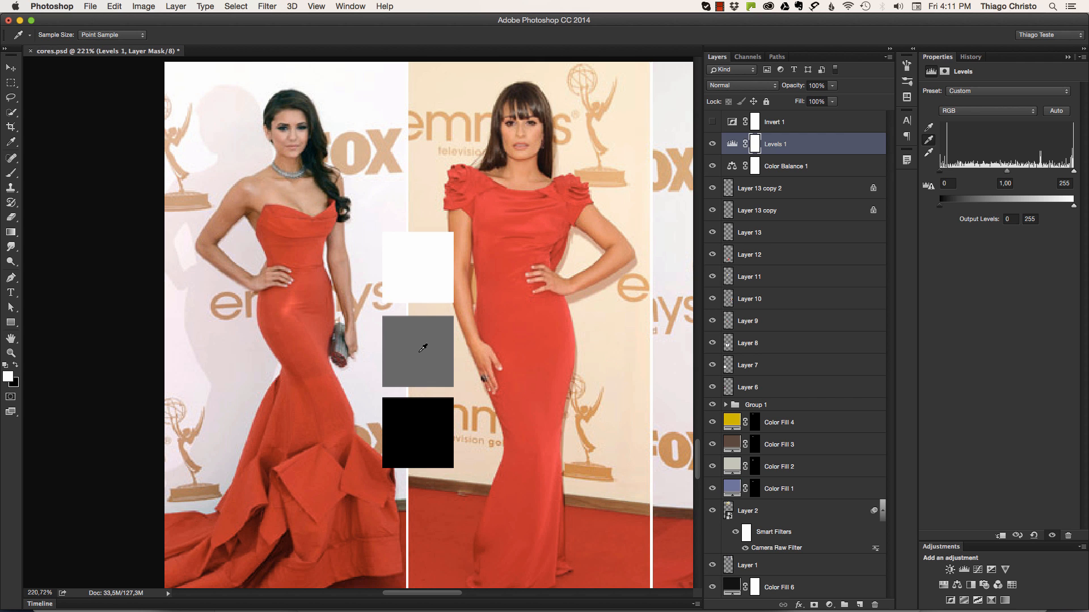
Step: Toggle the Levels 1 layer off and on to compare the bluish red-dress photo with its corrected version
left_click(713, 145)
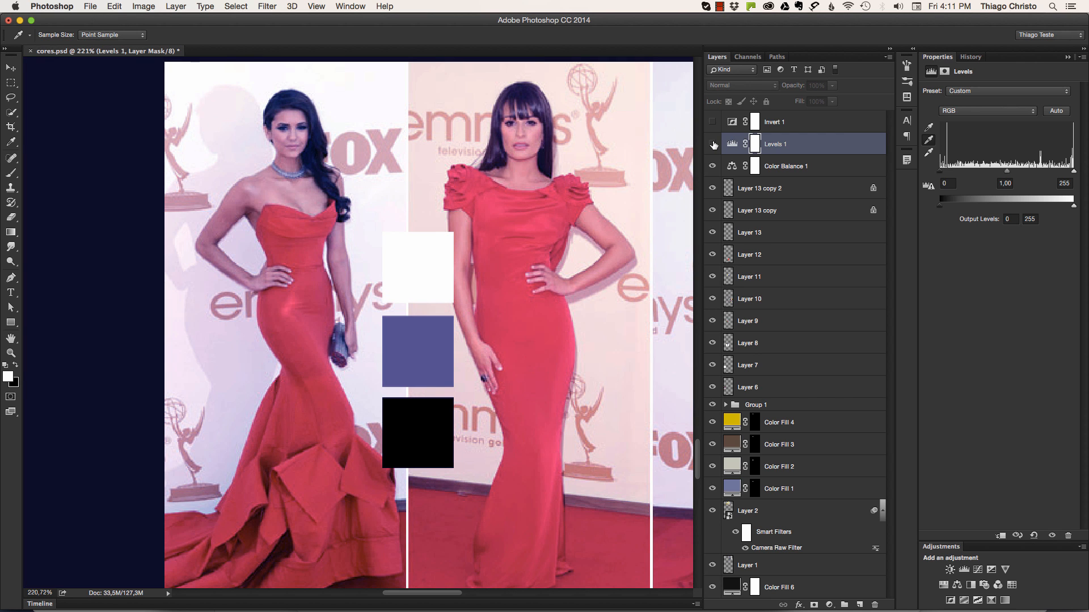
left_click(713, 145)
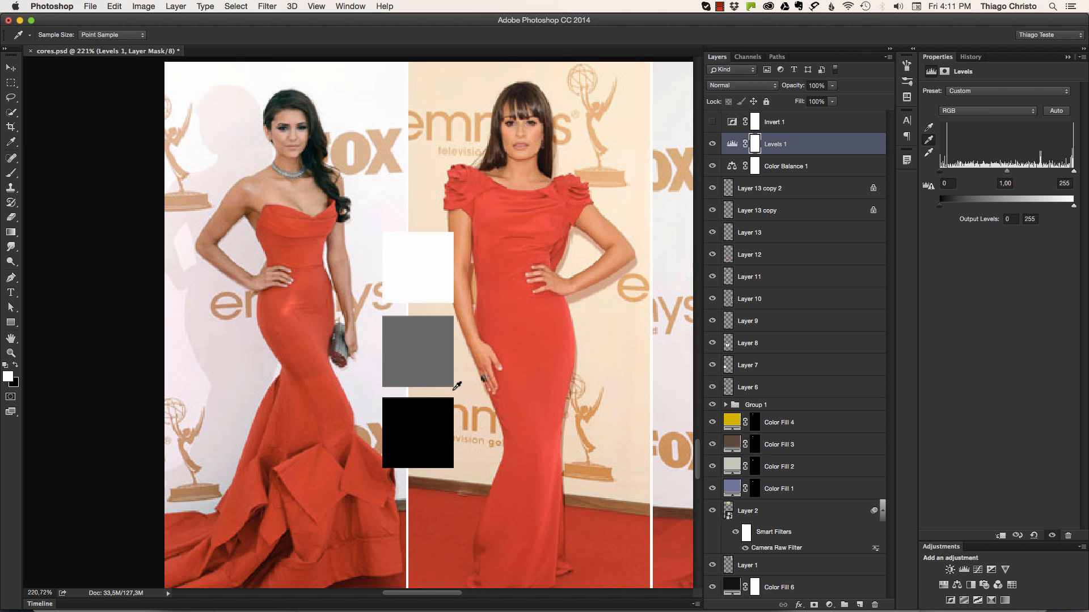
key("v")
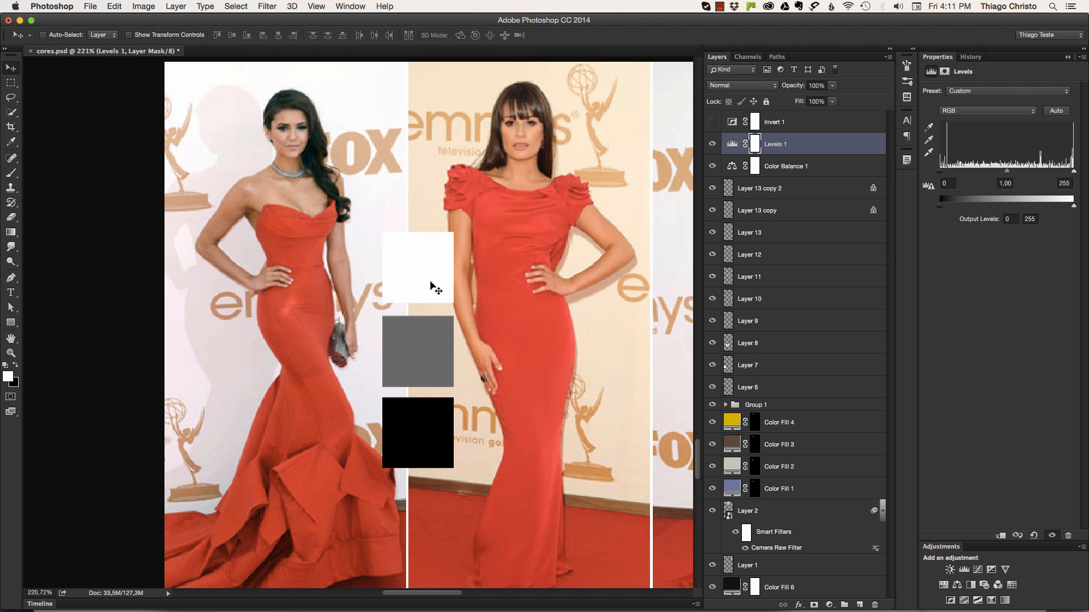
key("z")
key("v")
Step: Switch to Safari and browse the "color check" image results for portraits of people holding colour charts
key("super+Tab")
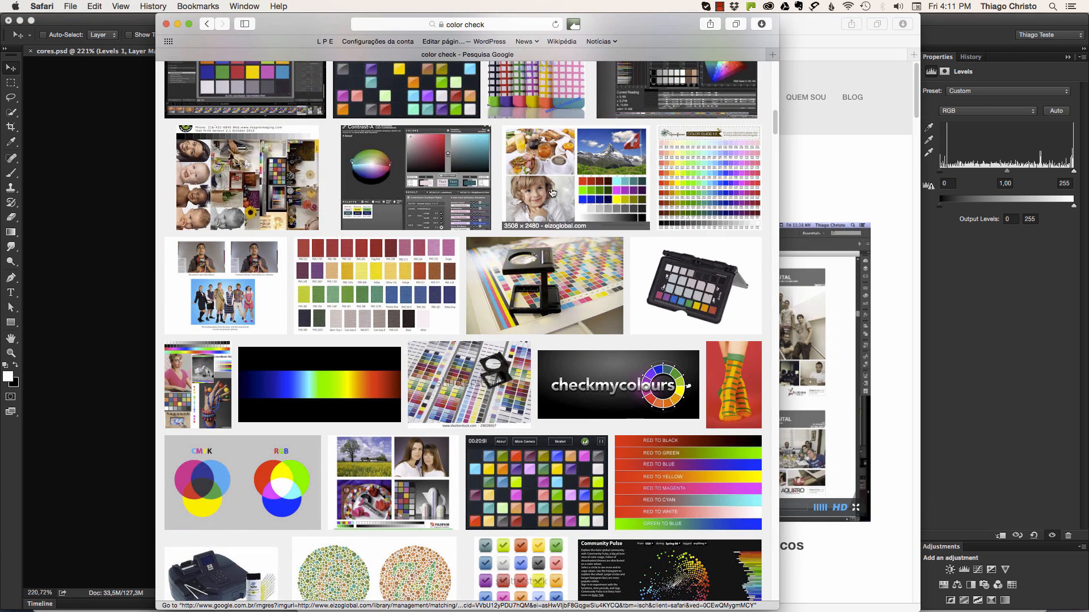
left_click_drag(774, 124, 767, 161)
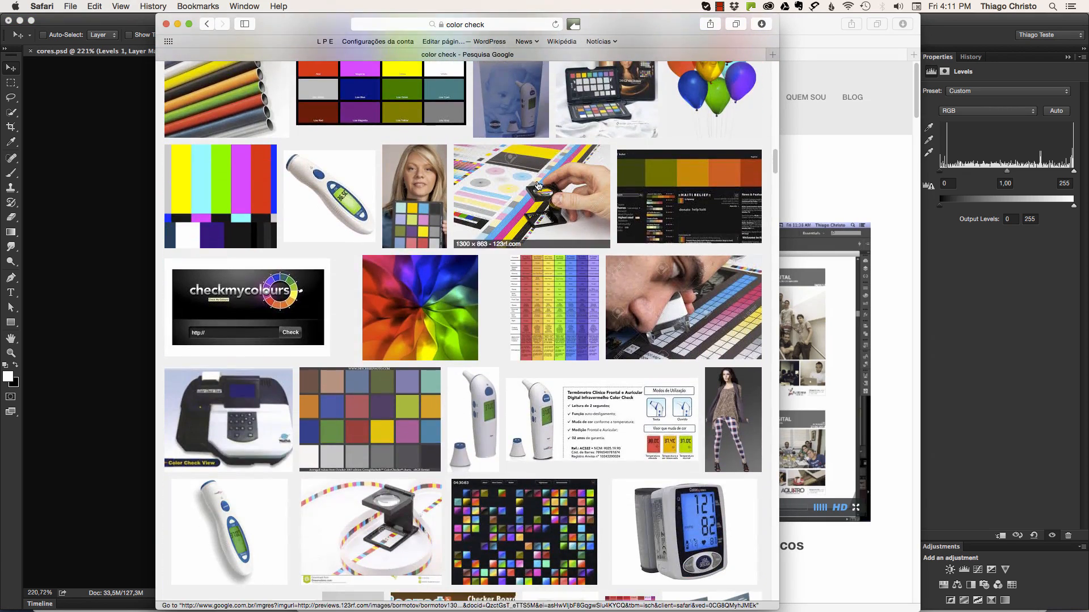
left_click(421, 199)
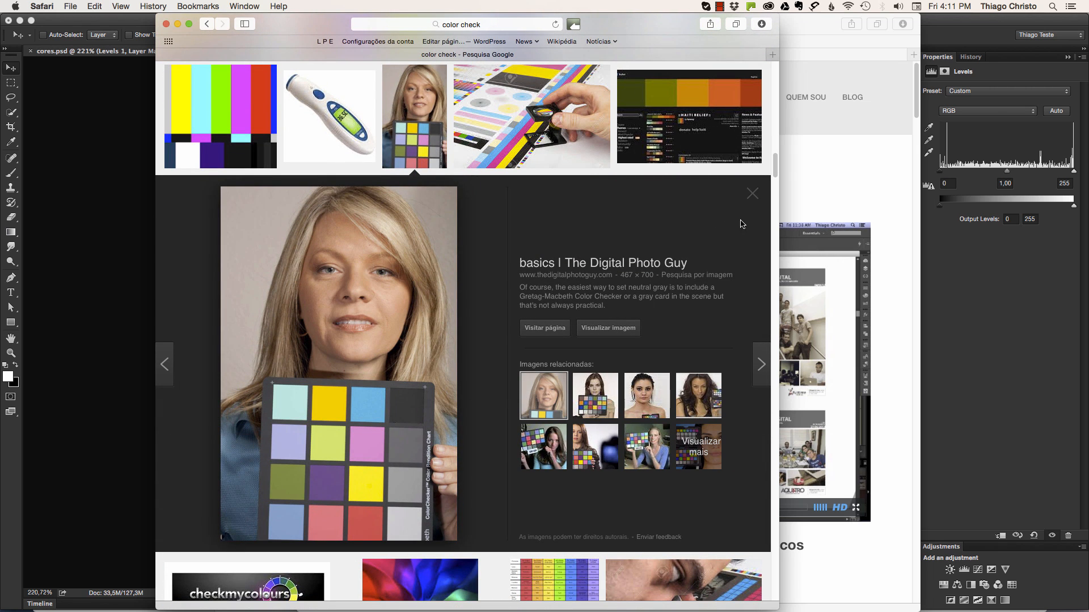
left_click(596, 446)
left_click(541, 449)
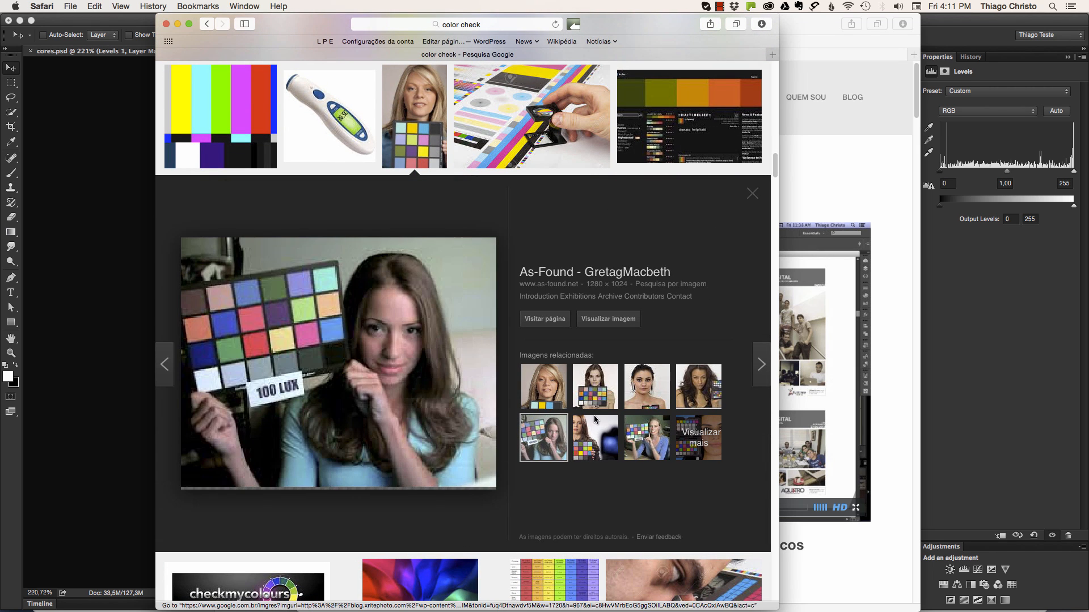
left_click(608, 399)
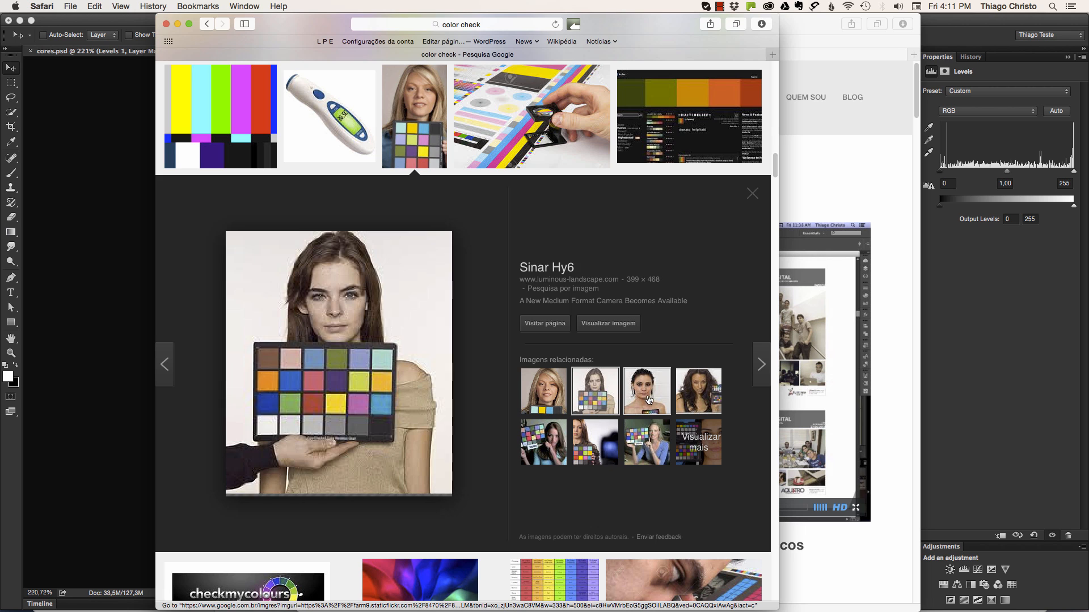
left_click(623, 395)
left_click(613, 395)
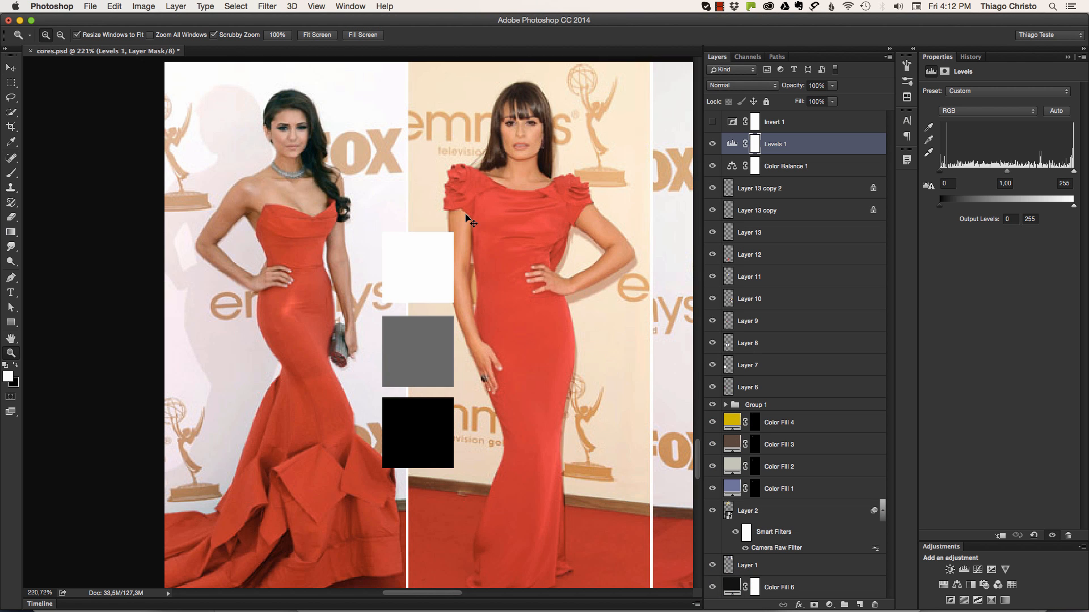
Step: Return to Photoshop and examine the Eingabe–Bearbeitung–Ausgabe workflow diagram, focusing on its monitor, print and online outputs
key("super+0")
left_click_drag(260, 394, 349, 399)
left_click_drag(344, 462, 350, 456)
left_click_drag(529, 447, 410, 378)
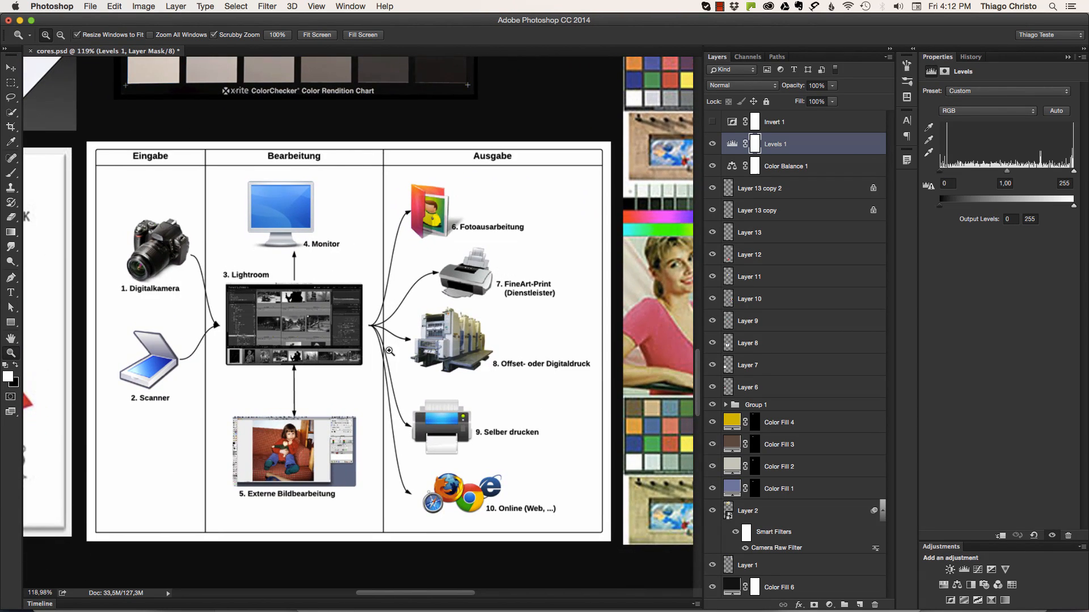
key("v")
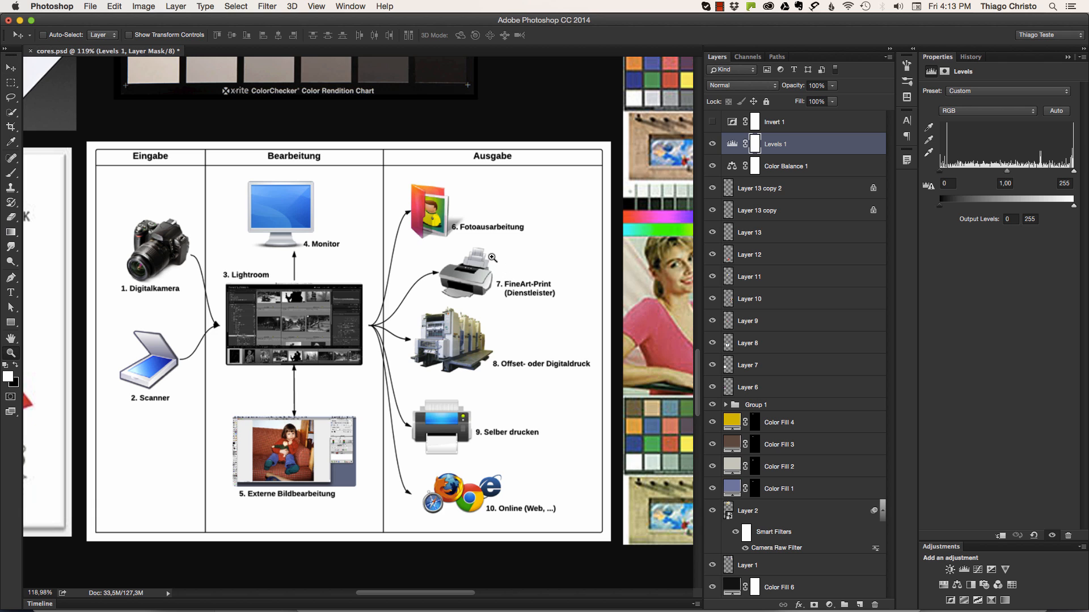
key("z")
left_click(510, 255)
left_click_drag(515, 277, 476, 241)
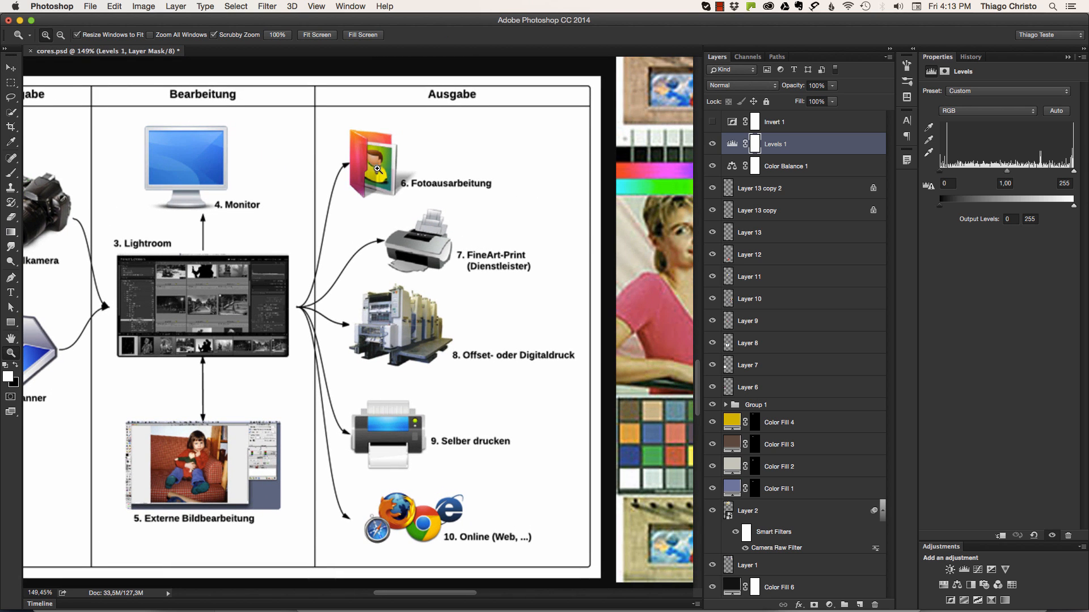
Step: Examine the RGB and CMYK gamut diagram comparing the eye, camera, scanner, monitor and printing devices
key("v")
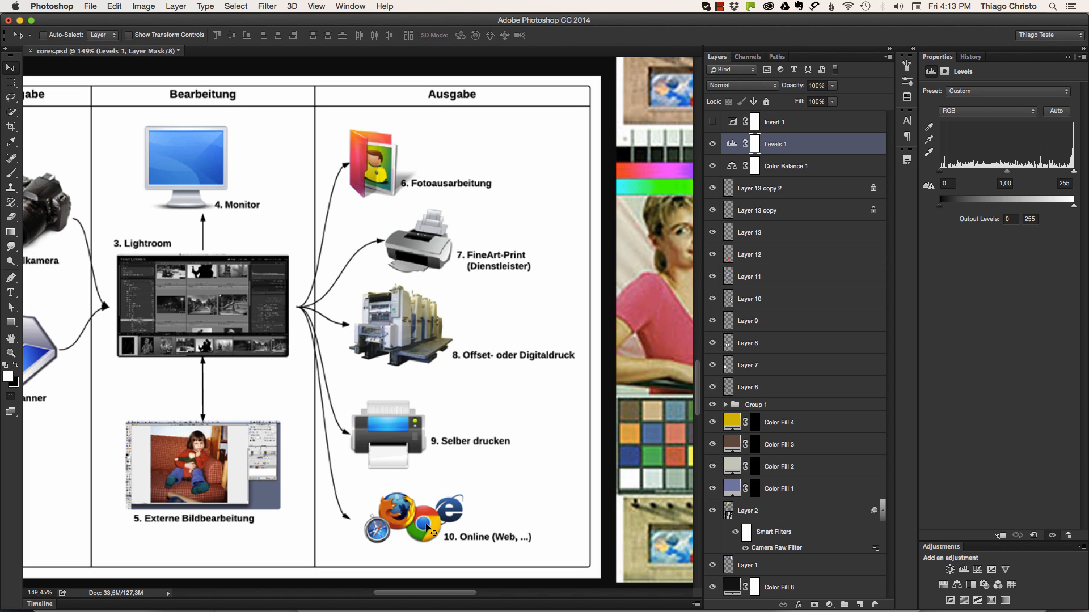
key("z")
left_click_drag(290, 343, 241, 345)
scroll(216, 294, "left", 10)
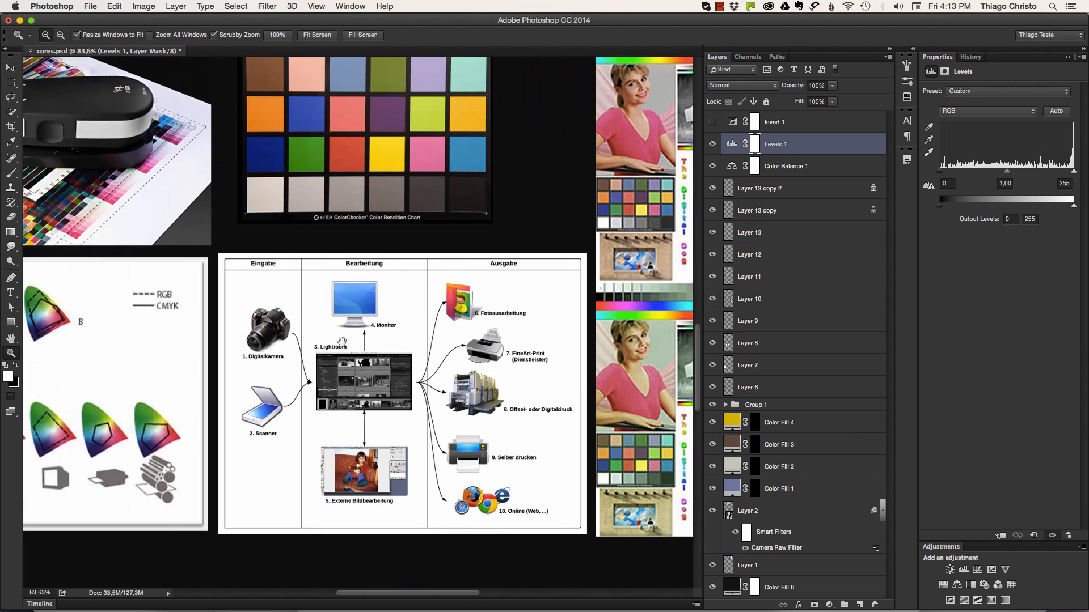
left_click_drag(228, 370, 310, 346)
key("v")
left_click_drag(503, 178, 506, 201)
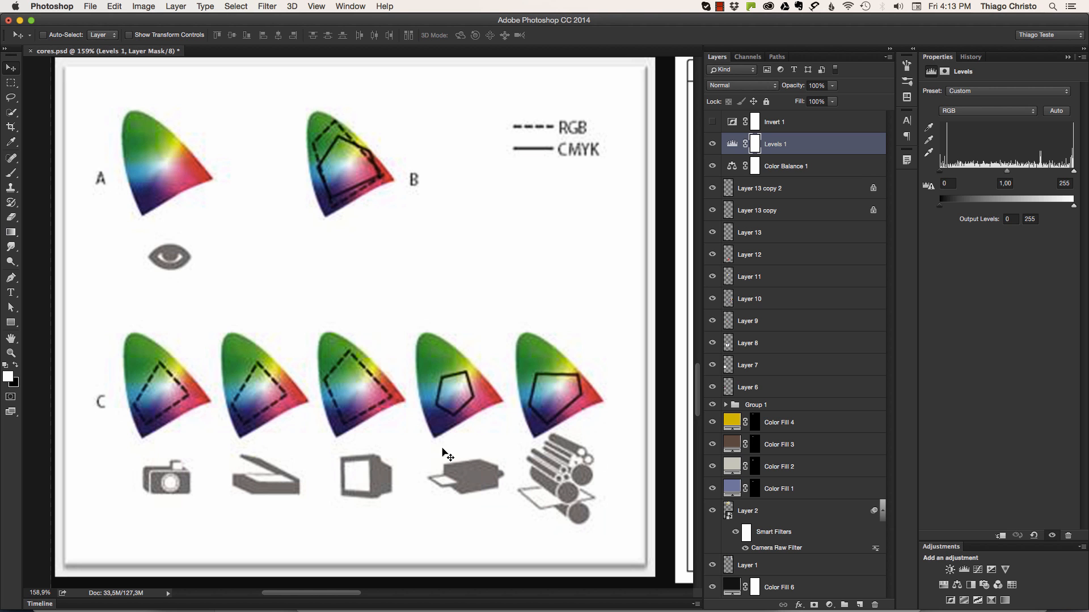
Step: Examine the photo of the measuring device lying on printed colour charts, above the gamut diagram
key("super+1")
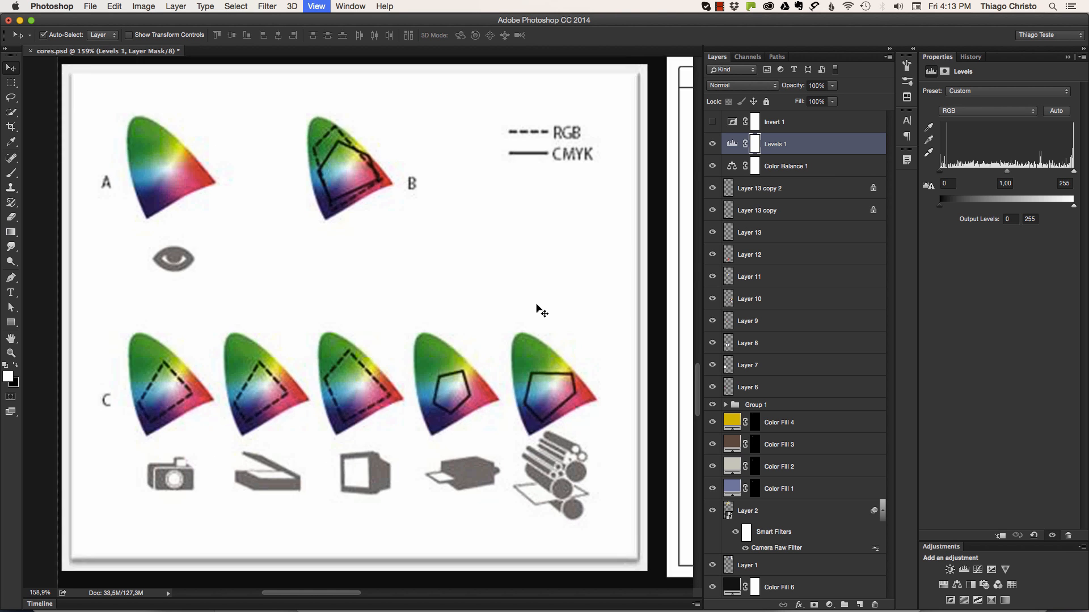
key("super+minus")
key("super+minus")
left_click_drag(534, 277, 285, 321)
left_click_drag(574, 322, 429, 340)
key("z")
left_click_drag(71, 297, 432, 334)
left_click_drag(309, 228, 358, 228)
key("v")
left_click_drag(347, 332, 348, 312)
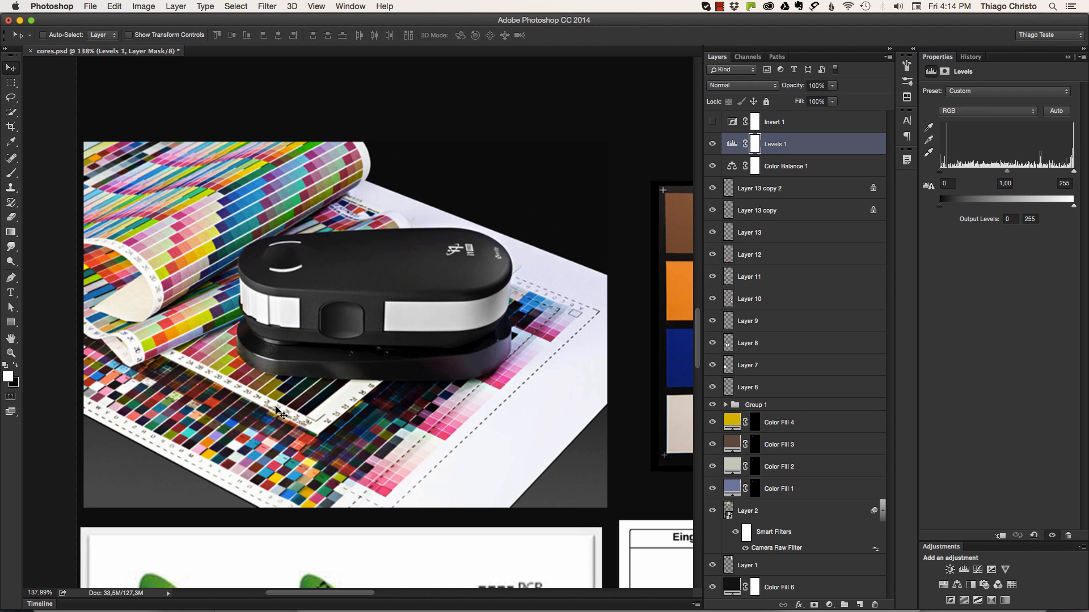
Step: Return to the Eingabe–Bearbeitung–Ausgabe workflow diagram and review it from the input devices to the outputs
key("z")
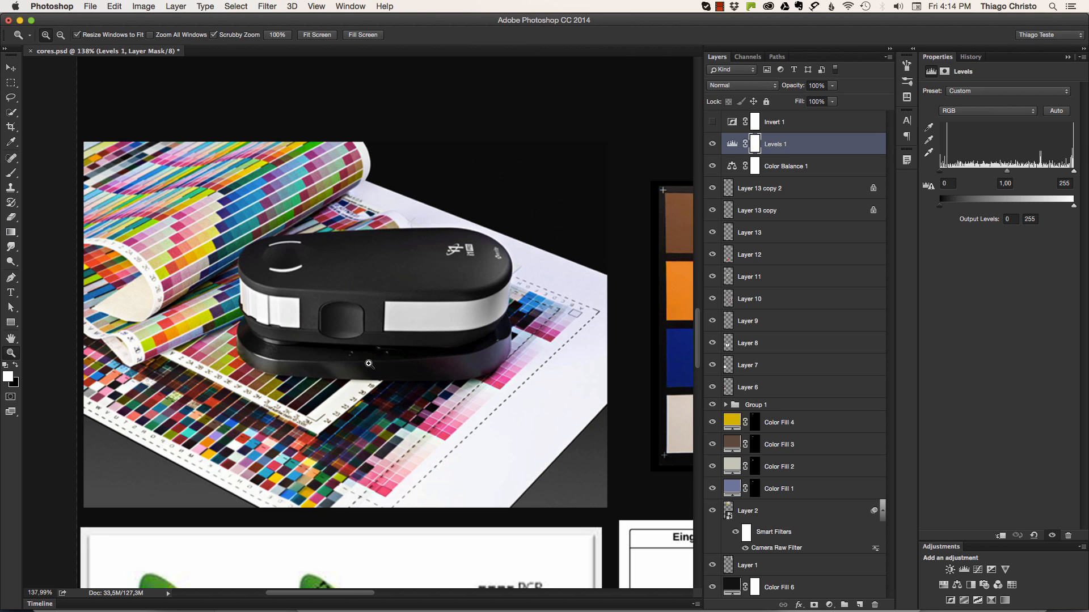
left_click_drag(414, 364, 363, 369)
left_click_drag(426, 467, 287, 345)
left_click_drag(442, 395, 436, 379)
key("v")
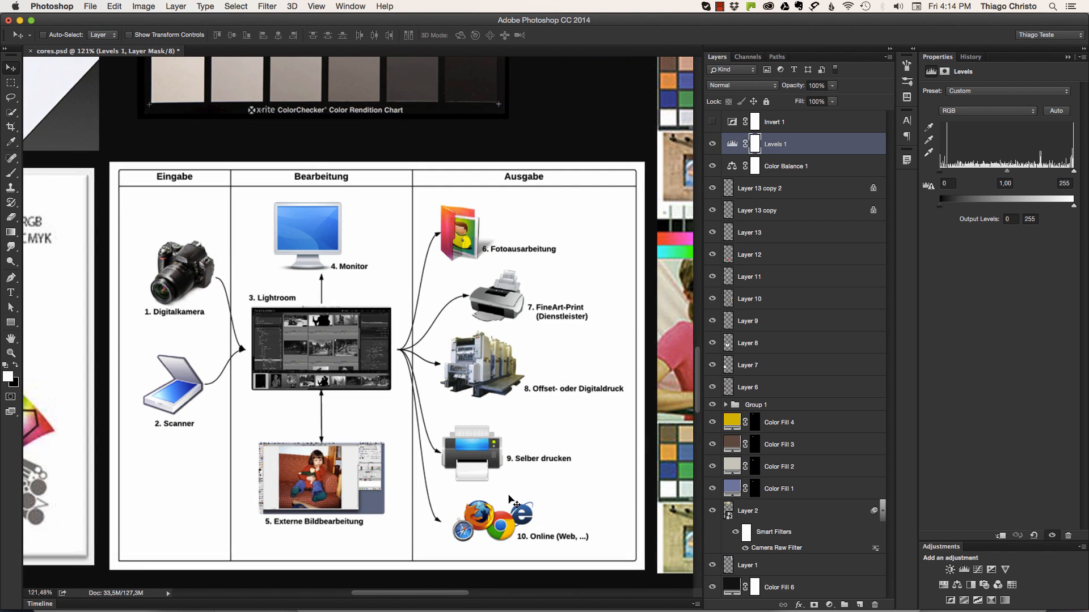
Step: Examine the four differently tinted ColorMatch RGB test images beside the workflow diagram
left_click_drag(585, 457, 340, 470)
key("z")
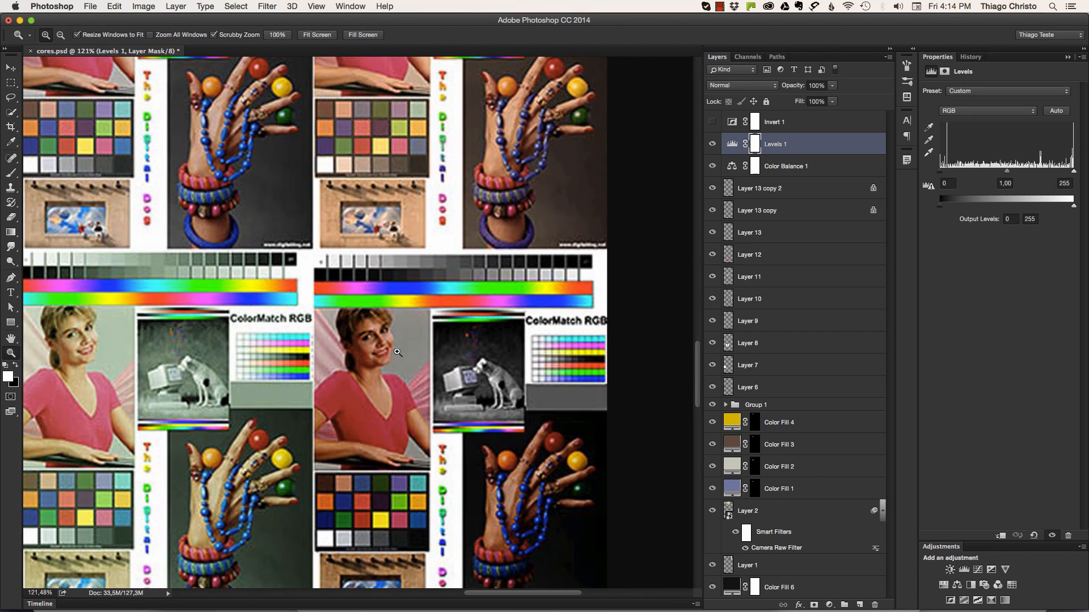
left_click_drag(393, 347, 377, 348)
left_click_drag(372, 259, 386, 337)
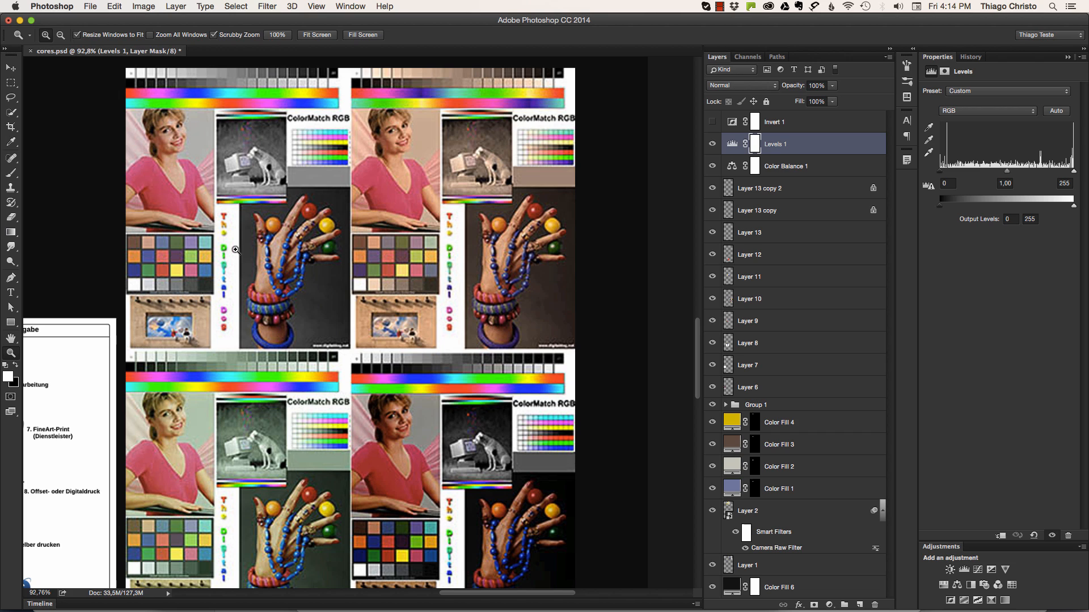
key("v")
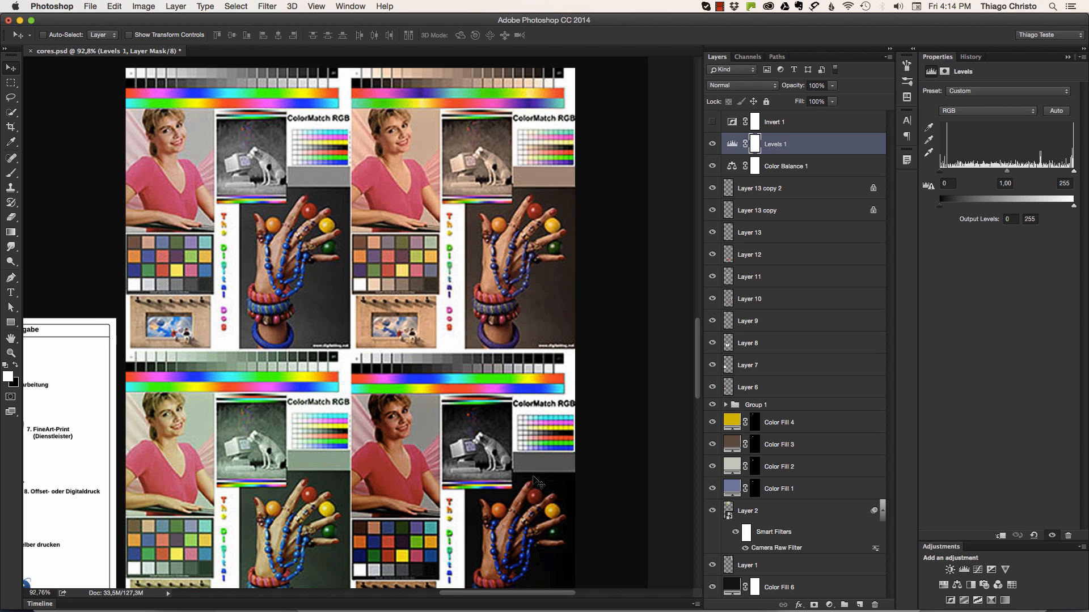
Step: Hide the panels and compare the neutral and warm-tinted test images of the upper row in close-up
key("z")
scroll(467, 447, "down", 1)
left_click_drag(465, 425, 458, 417)
left_click_drag(424, 82, 445, 177)
key("Tab")
left_click_drag(498, 215, 650, 221)
left_click_drag(607, 166, 658, 167)
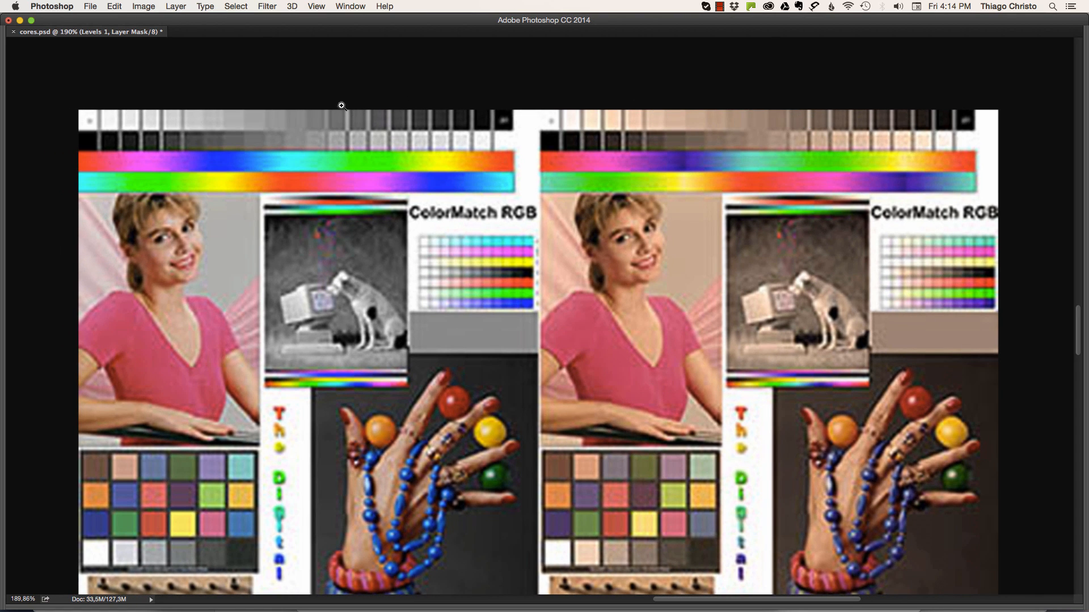
Step: Restore the panels, hide the Color Balance 1 and Levels 1 layers, and select Layer 10 with the warm-tinted test image
key("Tab")
left_click_drag(622, 224, 280, 196)
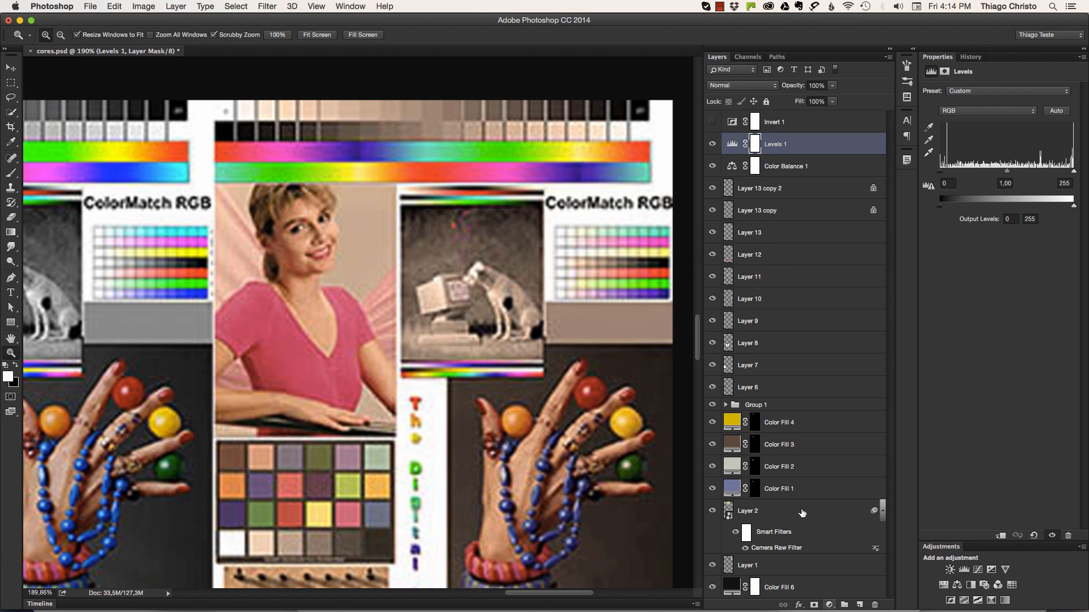
left_click(712, 166)
left_click(712, 144)
key("v")
left_click(492, 214)
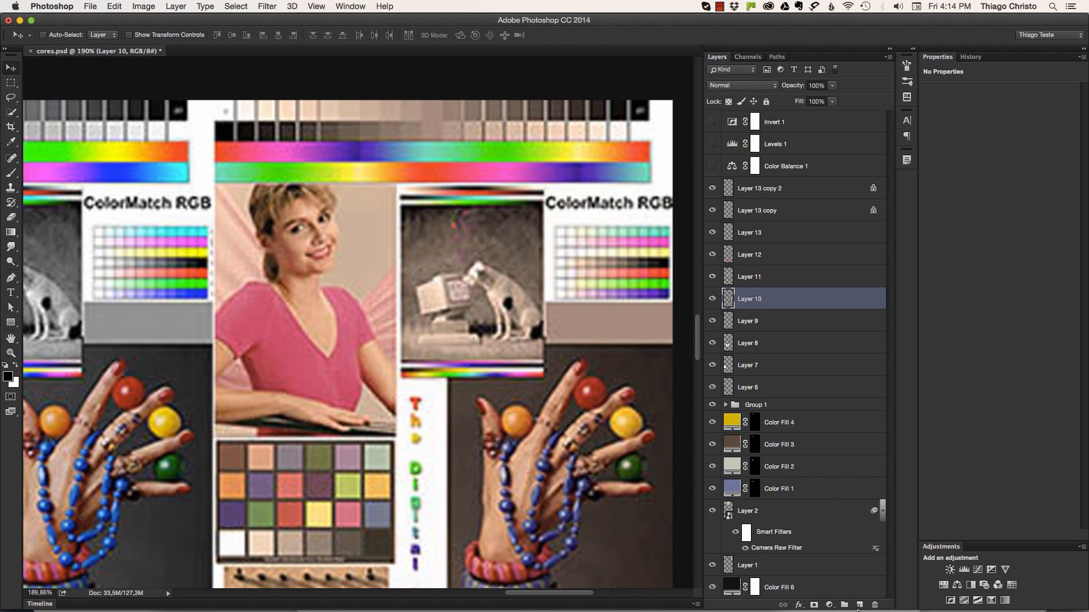
Step: Add a Levels adjustment layer above Layer 10 and set its grey and white points by sampling the test image's greyscale strips
left_click(826, 604)
left_click(864, 451)
left_click(929, 140)
left_click(397, 106)
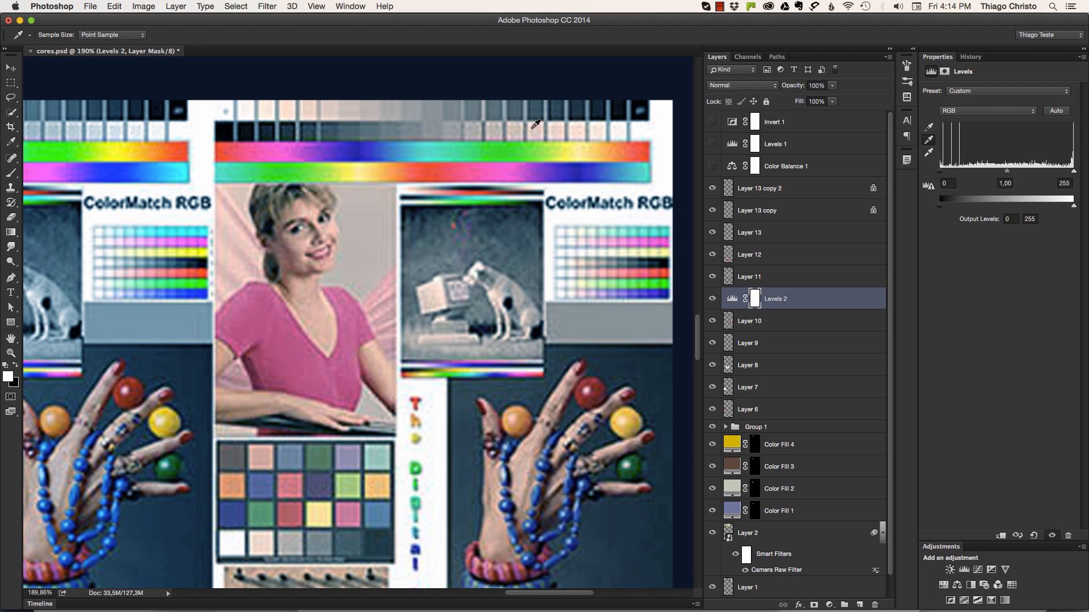
left_click(928, 152)
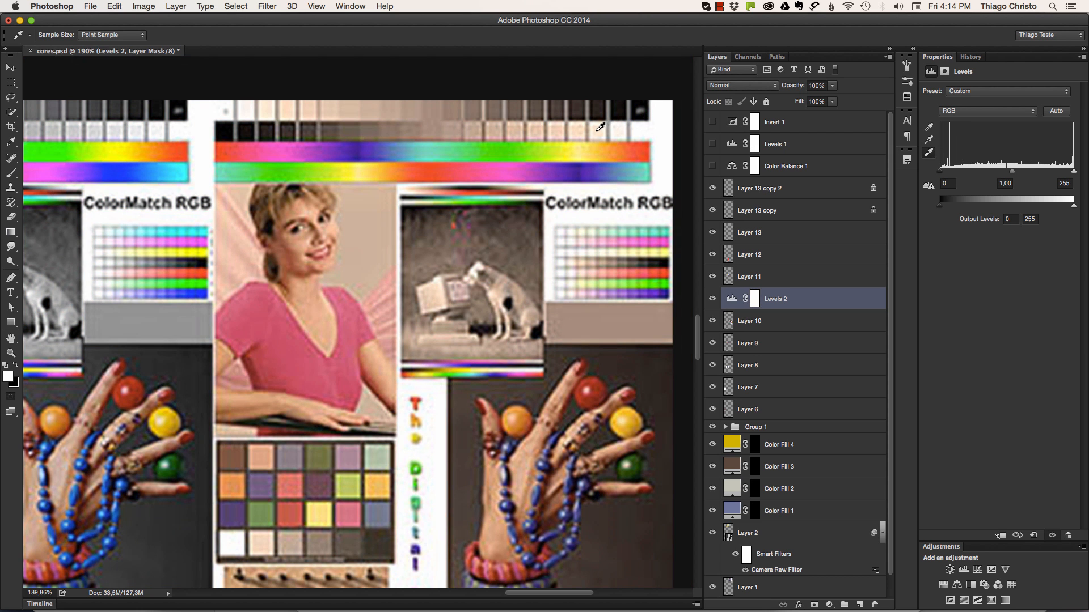
left_click(614, 131)
scroll(494, 233, "down", 3)
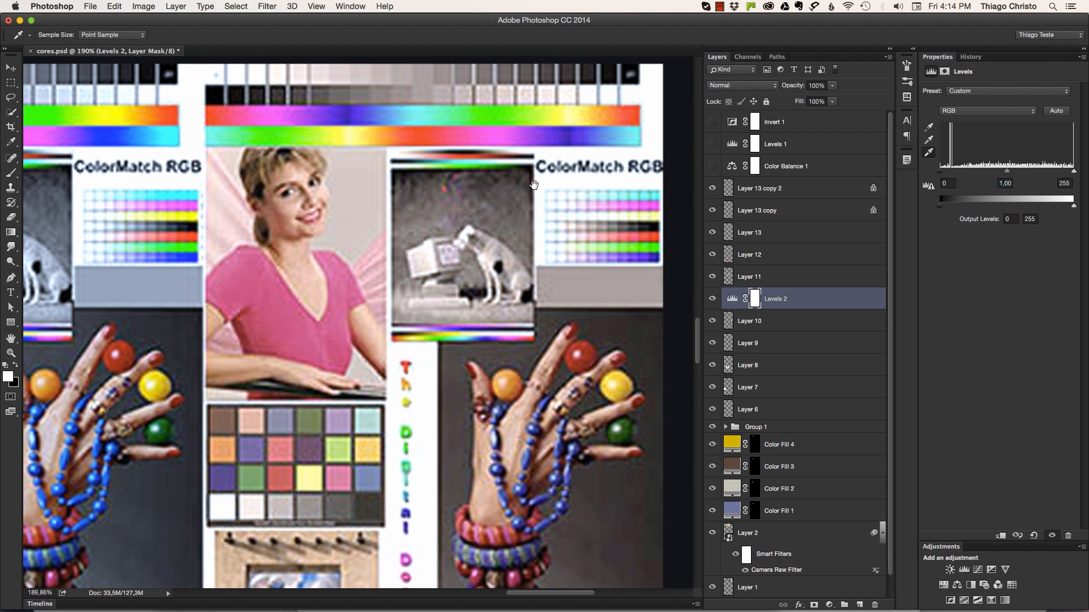
Step: Toggle the Levels 2 layer off and on to compare the correction, and delete that layer
left_click(712, 299)
left_click(712, 299)
key("Delete")
Step: View all four ColorMatch RGB test images together and compare their colour casts
key("super+space")
left_click_drag(429, 279, 397, 321)
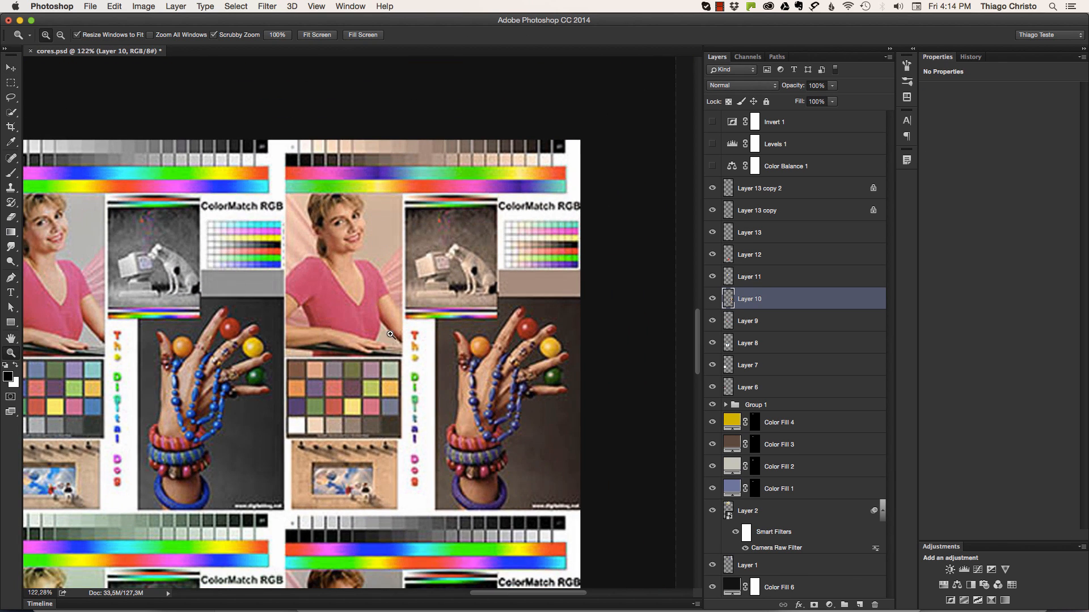
left_click_drag(431, 384, 400, 409)
key("space")
left_click_drag(392, 448, 398, 364)
left_click_drag(369, 511, 403, 437)
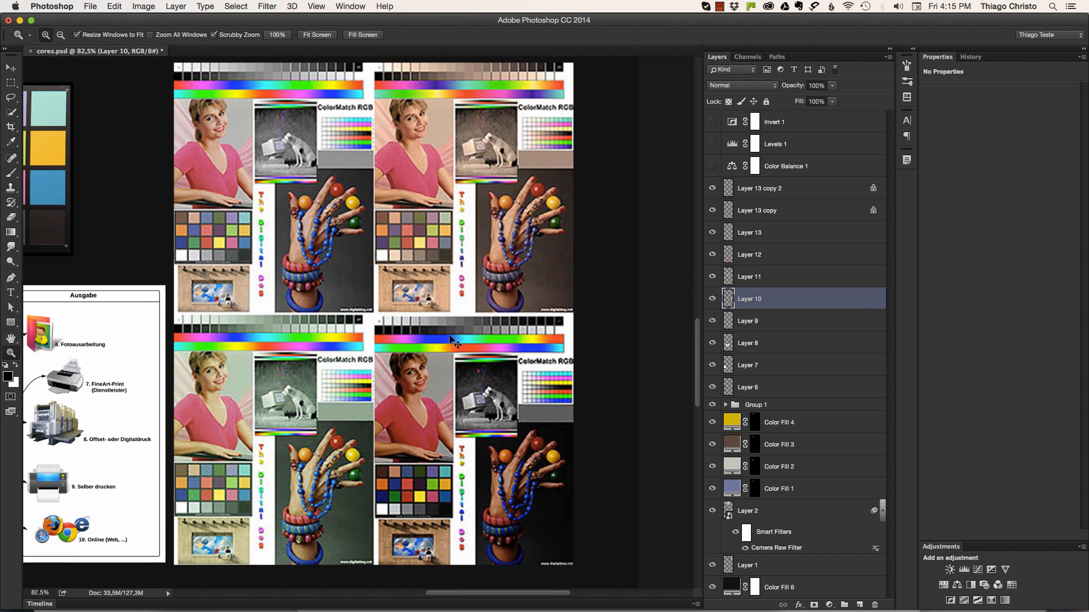
Step: Switch to Safari and view "color check" image results of women holding colour charts, including the Sinar Hy6 portrait
key("super+Tab")
left_click(204, 26)
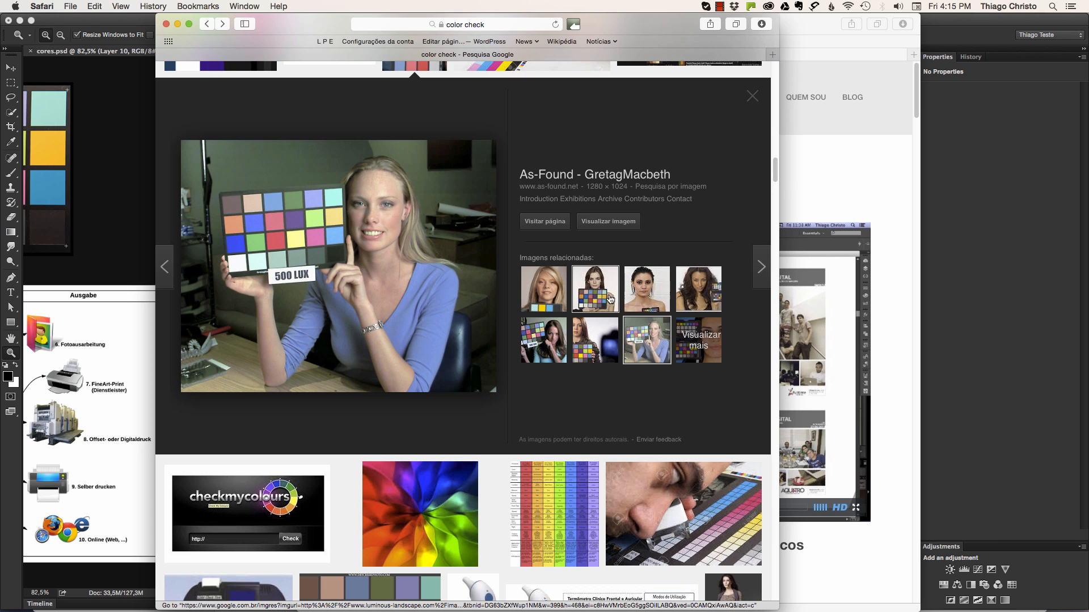
left_click(608, 298)
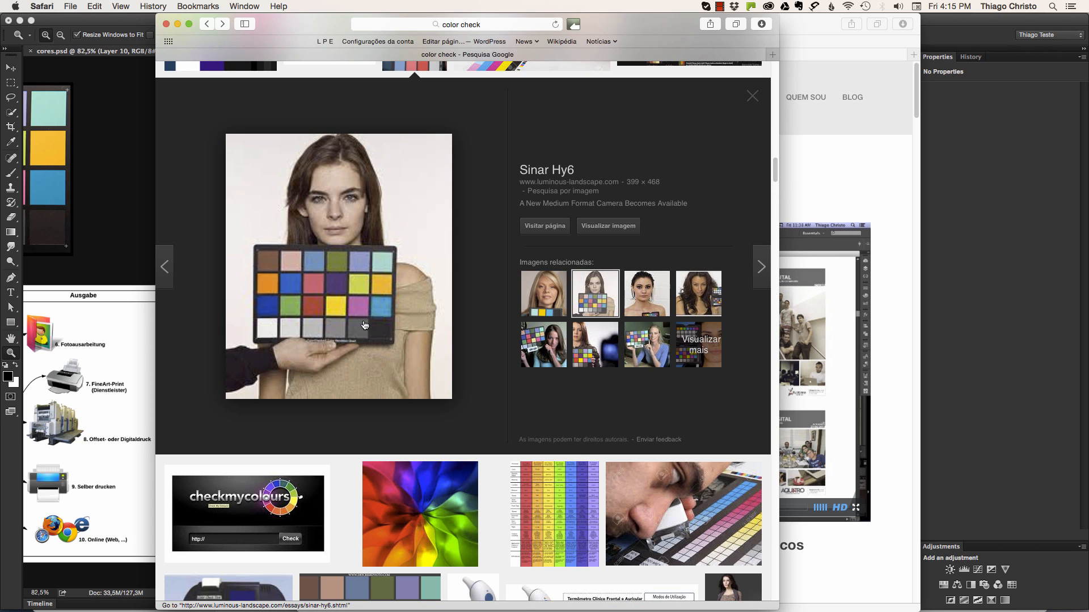
left_click(580, 233)
left_click(207, 24)
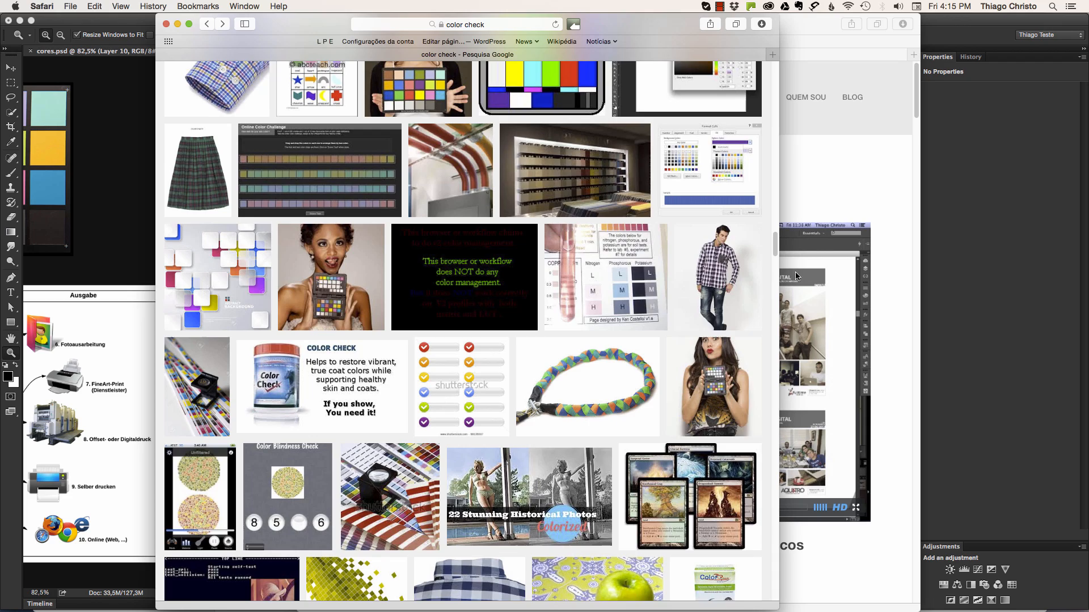
left_click(713, 380)
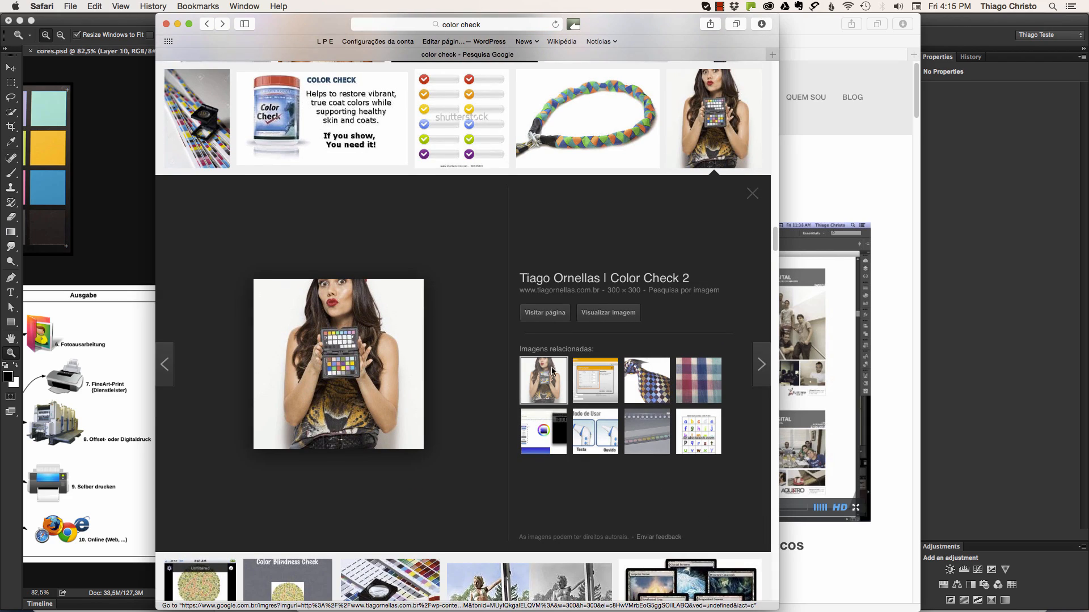
scroll(768, 264, "down", 10)
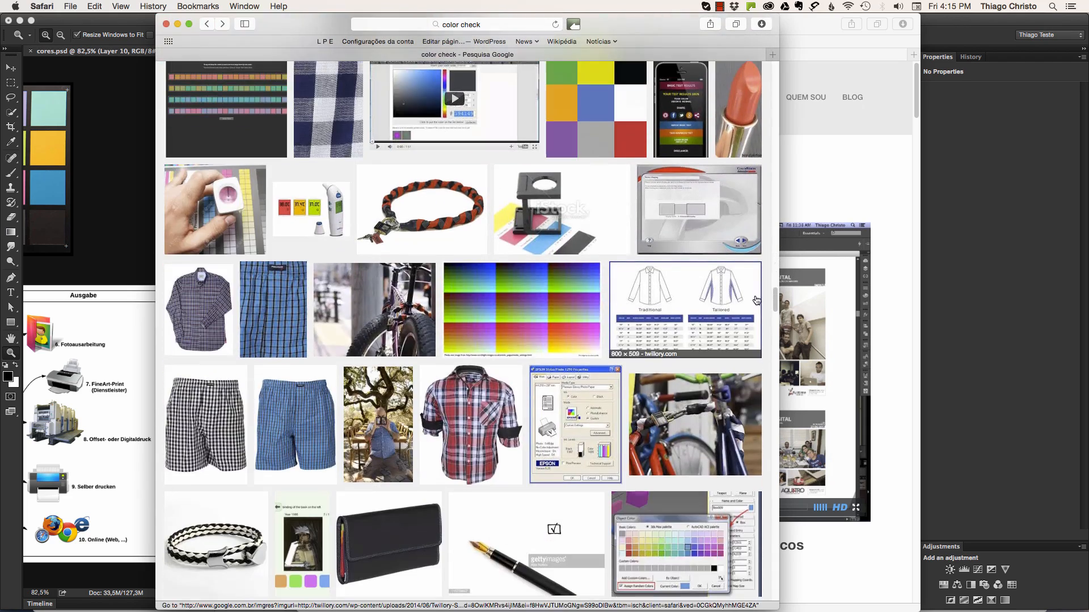
Step: Switch to Cinema 4D, maximize the Perspective view, and render the white and yellow sphere columns from the front and in close-up
key("super+Tab")
key("super+Tab")
key("super+Tab")
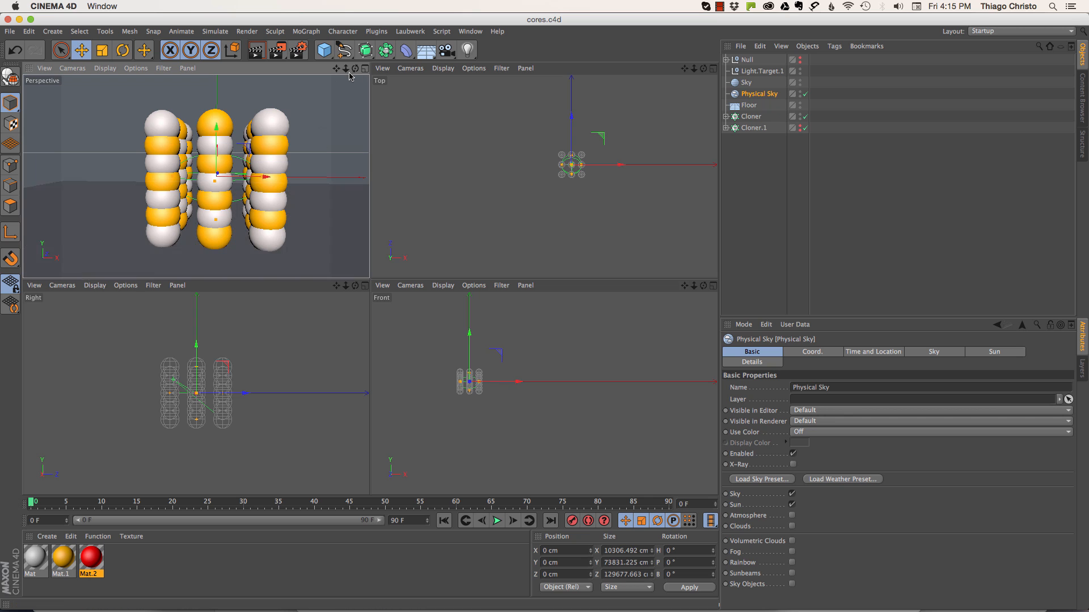
left_click(364, 68)
mouse_move(519, 189)
left_mouse_down()
mouse_move(559, 194)
mouse_move(503, 187)
mouse_move(535, 197)
left_mouse_up()
left_click(728, 172)
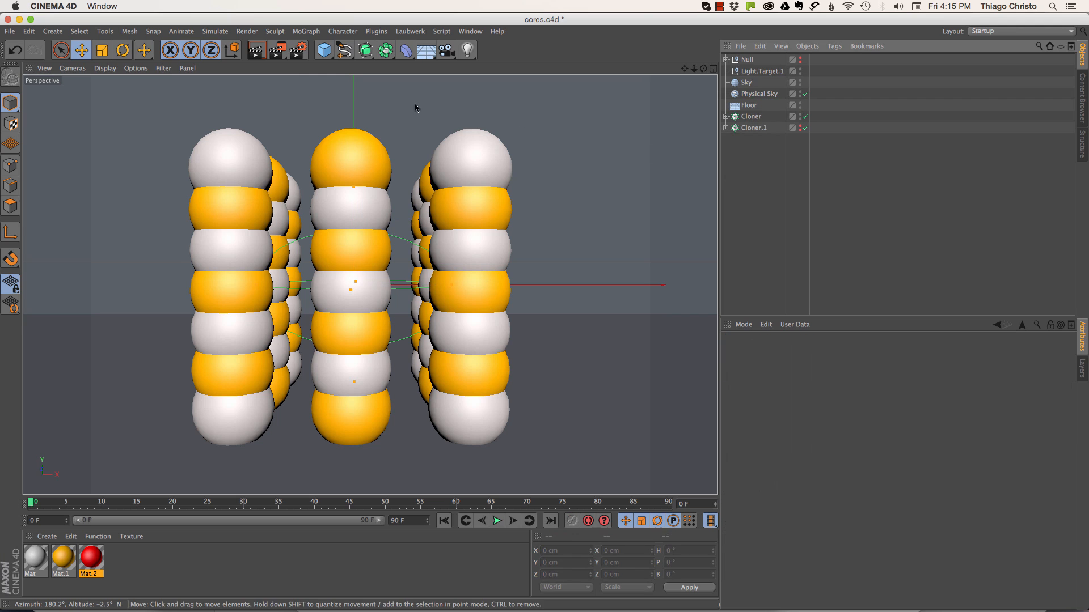
left_click(256, 50)
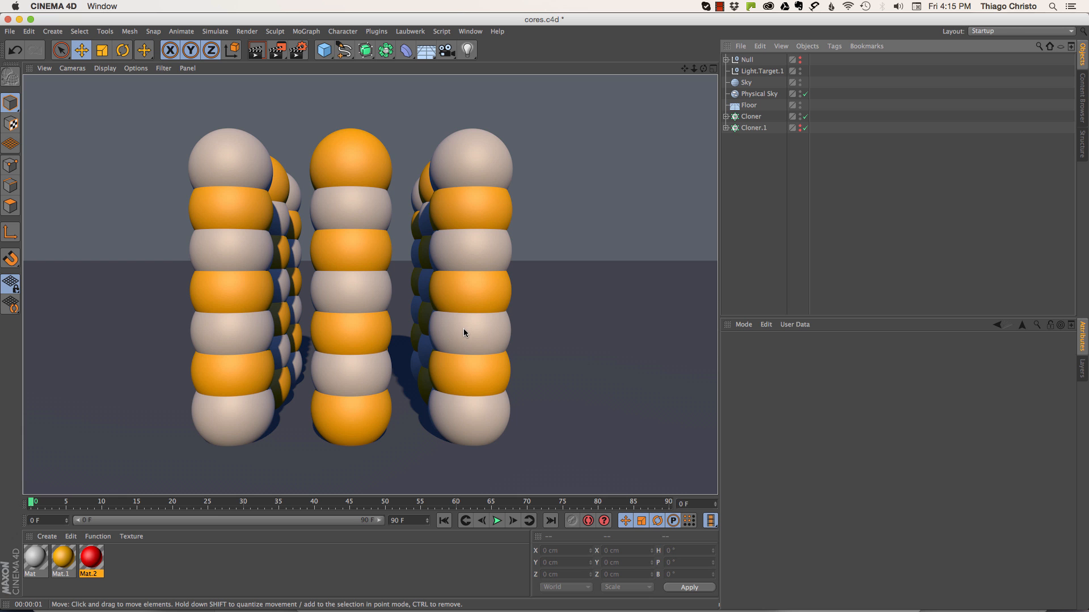
left_click_drag(424, 309, 616, 320)
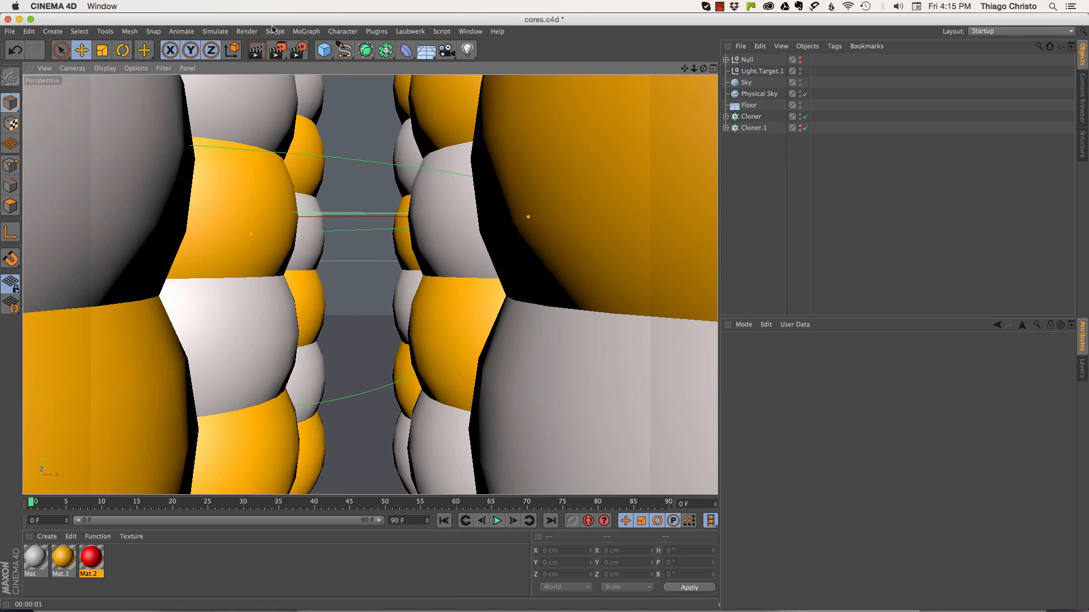
left_click(256, 50)
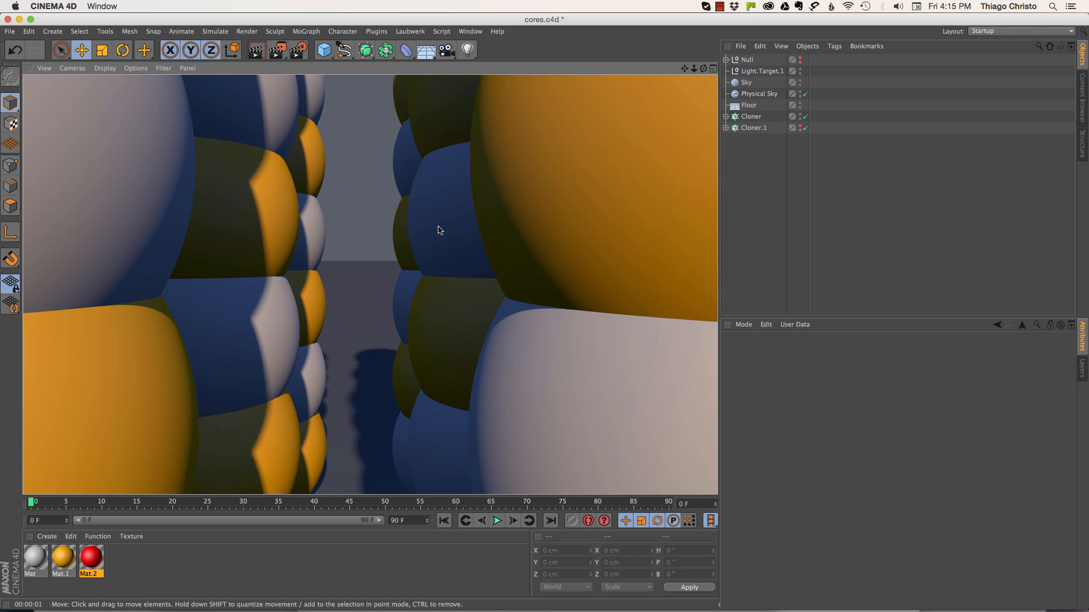
Step: Hide the Sky object in the editor and renderer, and render the sphere columns against the Physical Sky
mouse_move(591, 179)
left_mouse_down()
mouse_move(602, 162)
mouse_move(630, 162)
mouse_move(576, 188)
mouse_move(429, 185)
mouse_move(521, 251)
mouse_move(644, 209)
left_mouse_up()
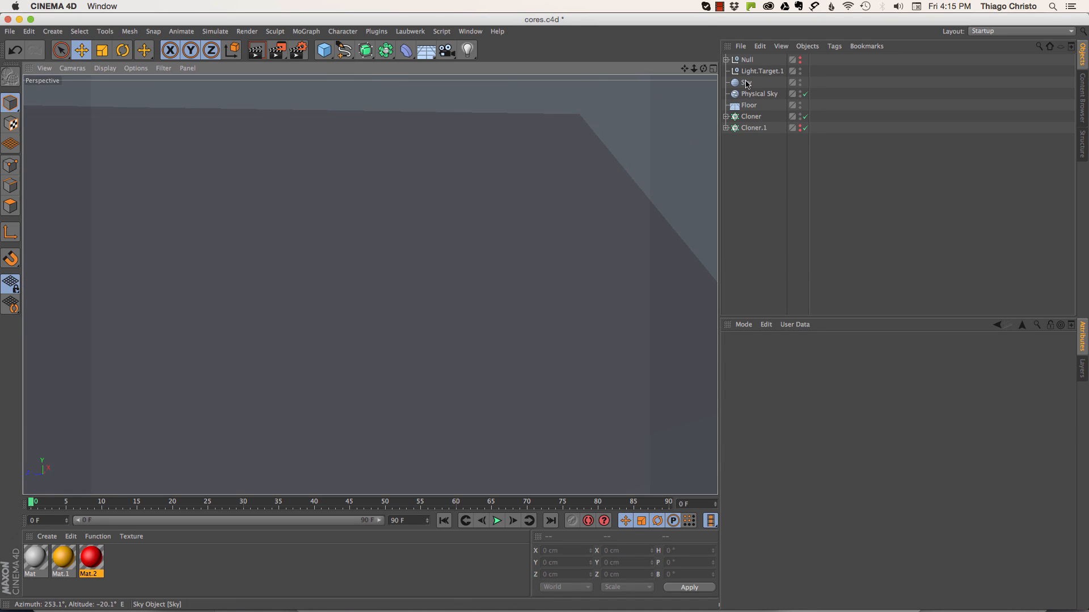
left_click(748, 93)
key("super+shift+z")
left_click_drag(525, 165, 601, 179)
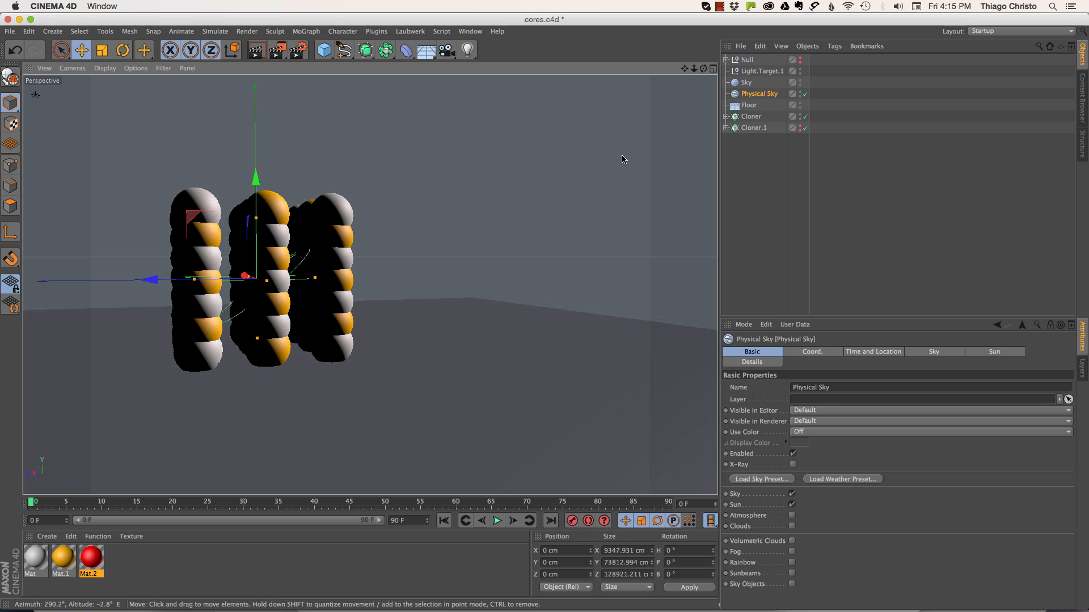
left_click(800, 79)
left_click(800, 80)
double_click(800, 85)
left_click_drag(480, 148, 340, 137)
key("super+r")
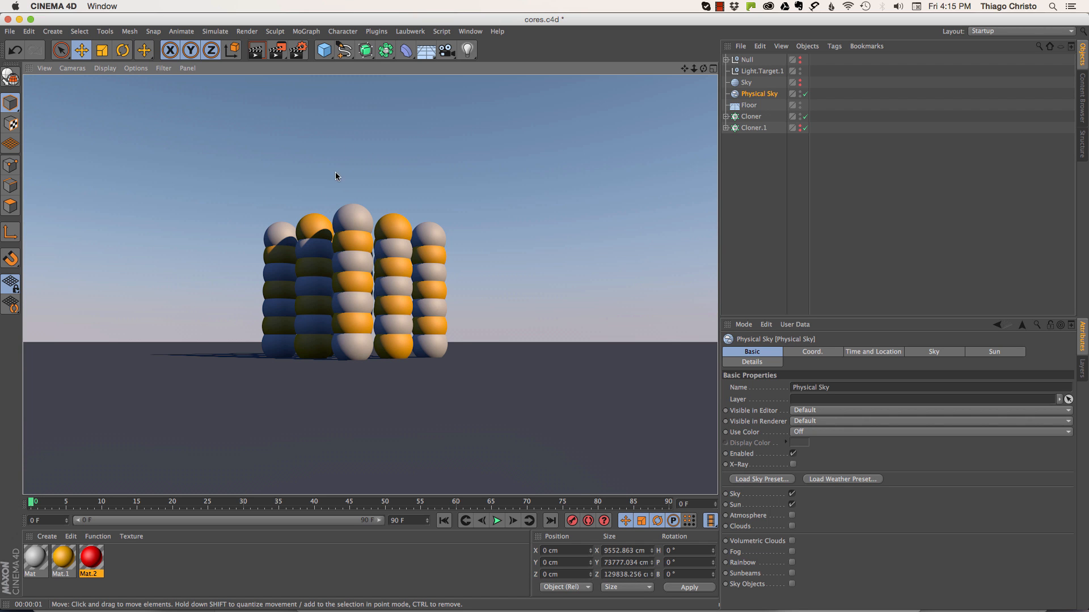
Step: Orbit to the shaded side of the sphere columns, facing the bright sky, and render that view
scroll(342, 255, "up", 6)
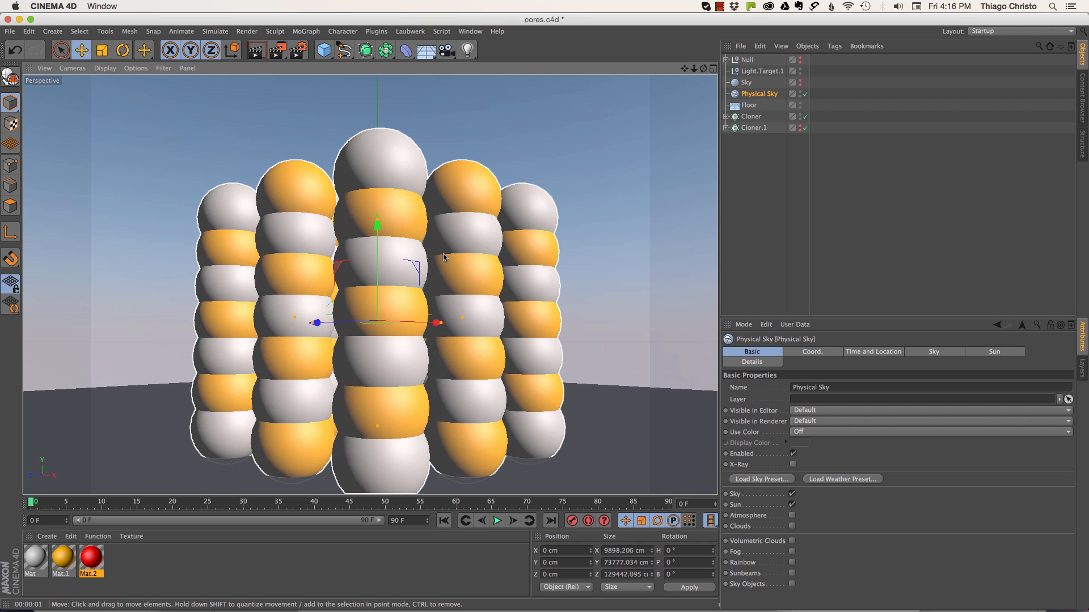
left_click_drag(454, 210, 376, 225)
left_click(629, 223)
mouse_move(629, 223)
left_mouse_down()
mouse_move(251, 196)
mouse_move(424, 209)
mouse_move(323, 250)
mouse_move(520, 231)
mouse_move(479, 207)
mouse_move(522, 198)
left_mouse_up()
left_click_drag(297, 111, 295, 131)
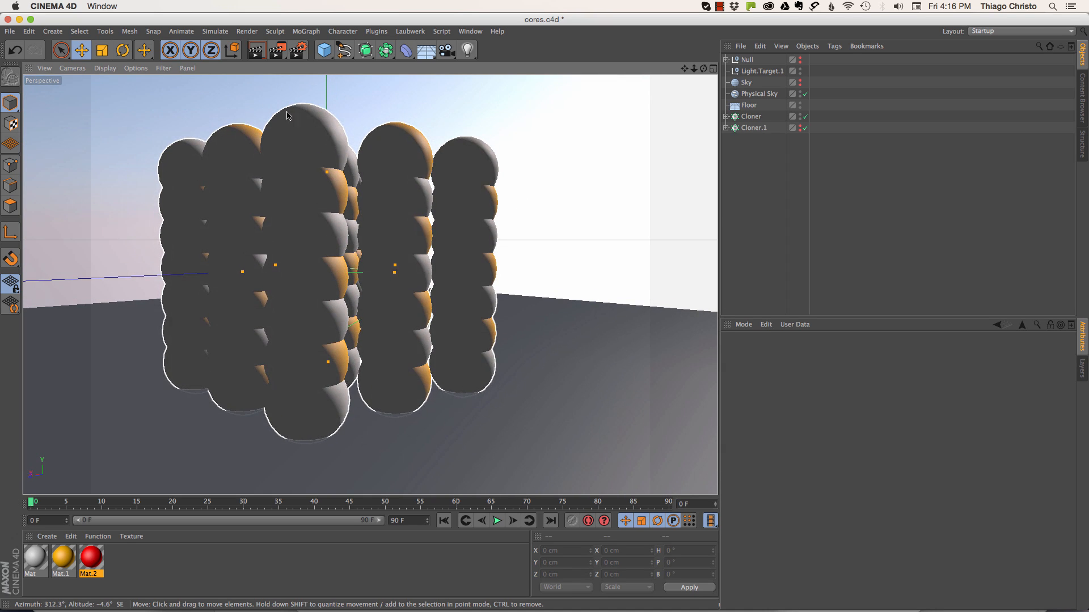
left_click(257, 51)
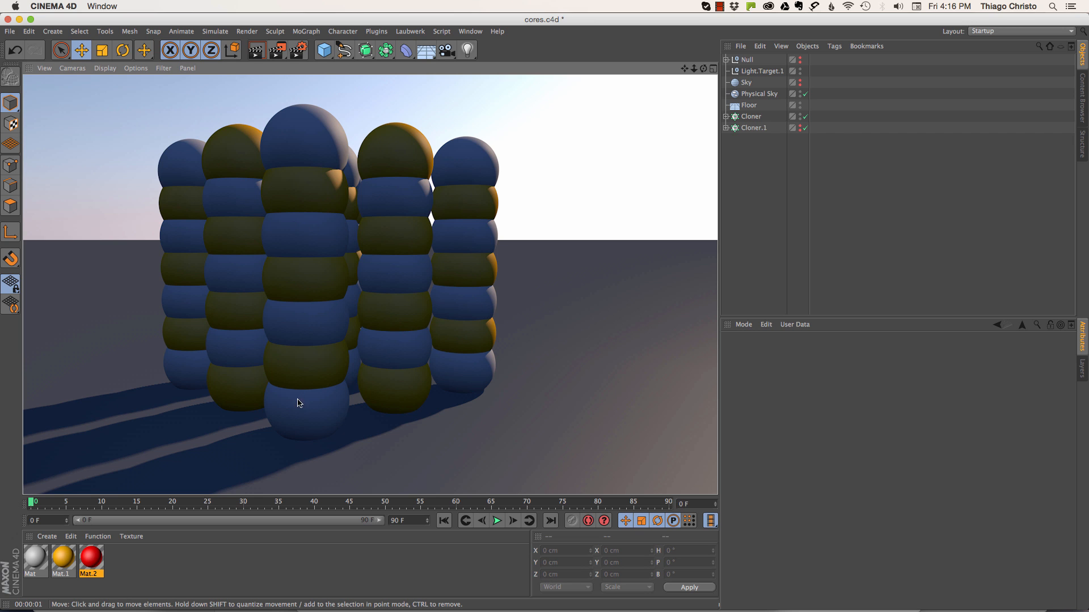
Step: Hide the Physical Sky in the editor and renderer, and expand and show the Null light group
left_click(760, 71)
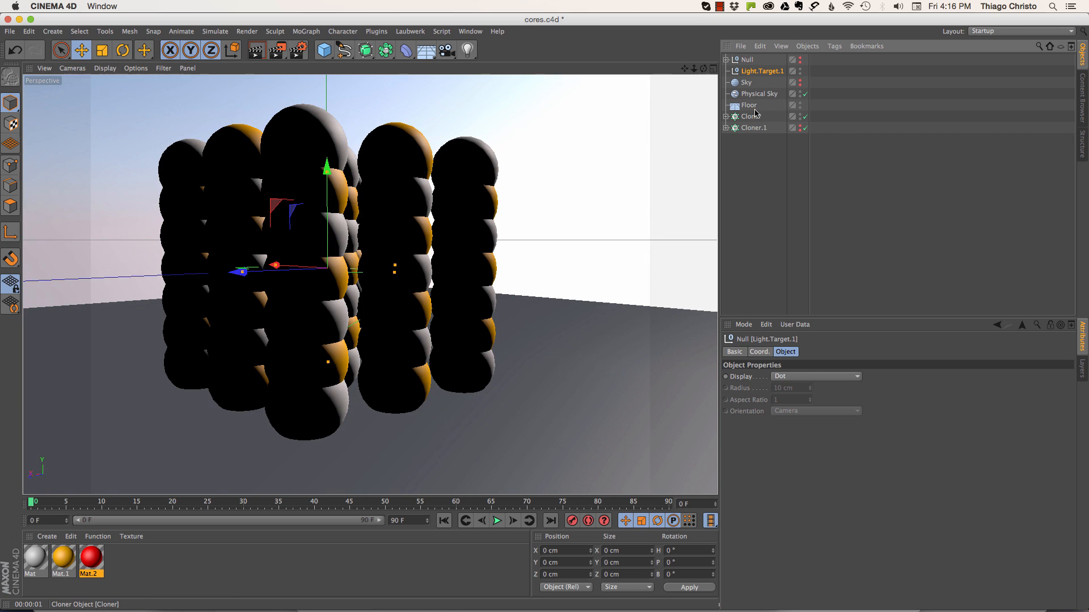
left_click(788, 94)
left_click(799, 92, "alt")
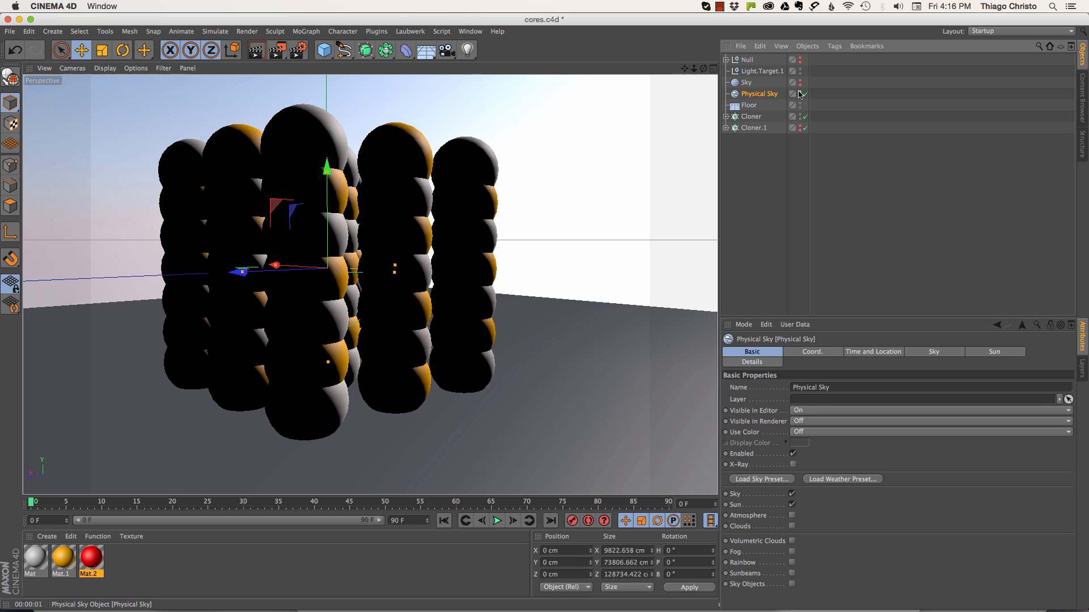
left_click(800, 93, "alt")
left_click(726, 60)
left_click(757, 71)
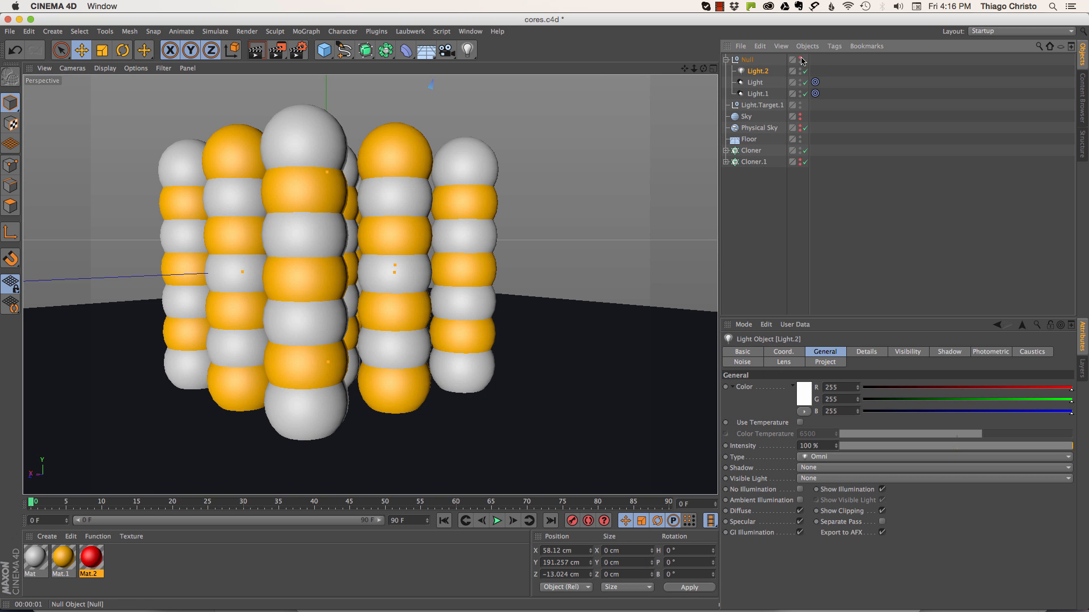
left_click(800, 59, "alt")
Step: Disable Light.2 and Light so only the bluish Light.1 stays on, and render the sphere columns from the front
scroll(607, 158, "down", 5)
left_click_drag(559, 212, 449, 368)
left_click_drag(533, 340, 236, 340)
left_click_drag(494, 218, 419, 334)
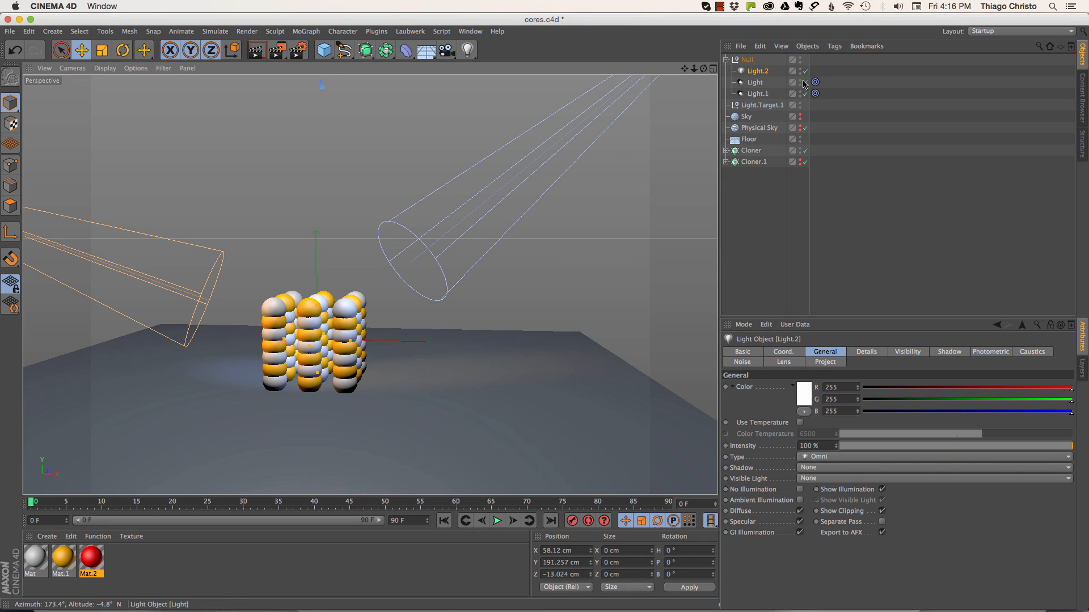
left_click(805, 71)
left_click_drag(431, 266, 561, 169)
left_click(464, 259)
left_click_drag(338, 140, 372, 128)
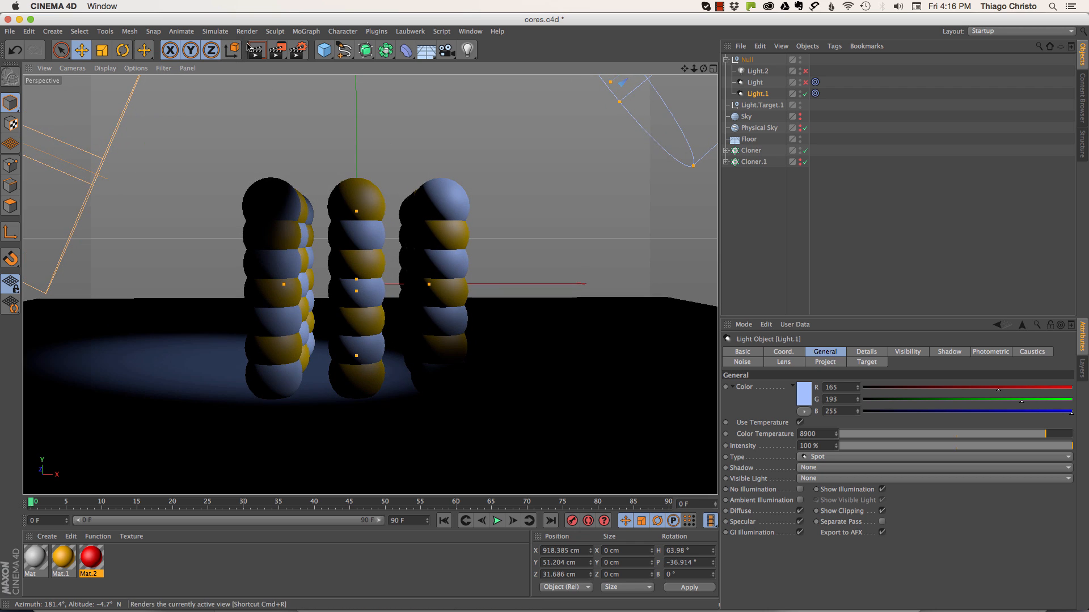
left_click(254, 50)
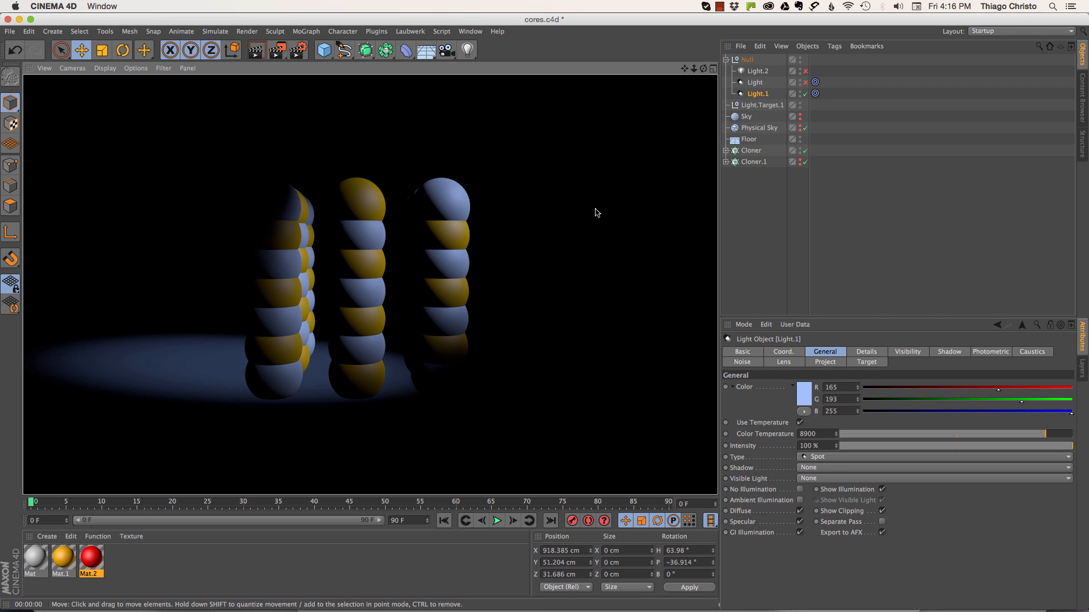
Step: Set Light.1's color temperature to 10000 and render the columns
left_click(760, 94)
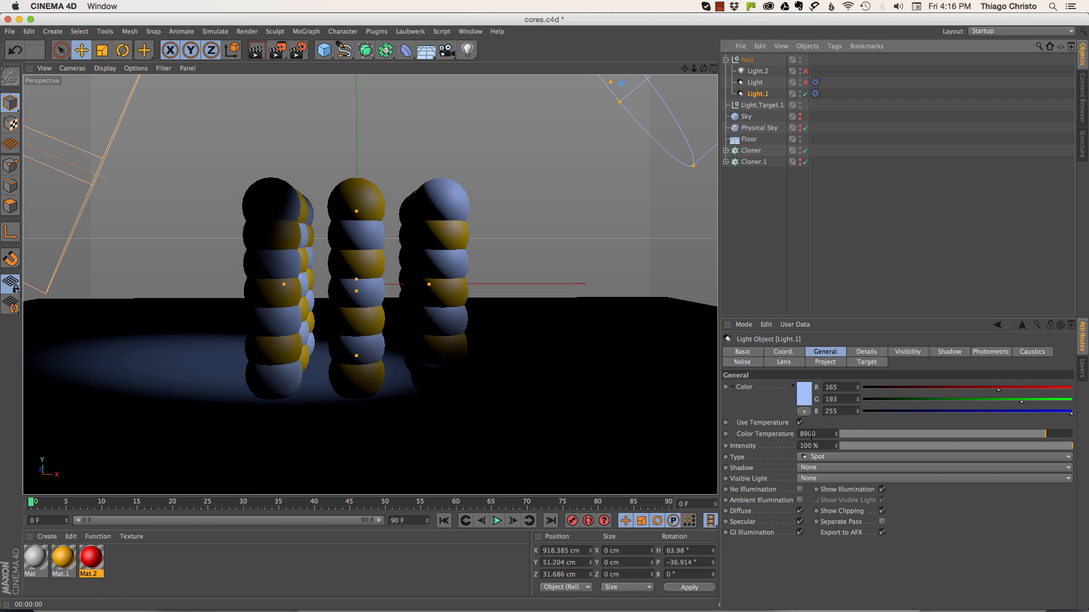
left_click_drag(1045, 433, 1079, 436)
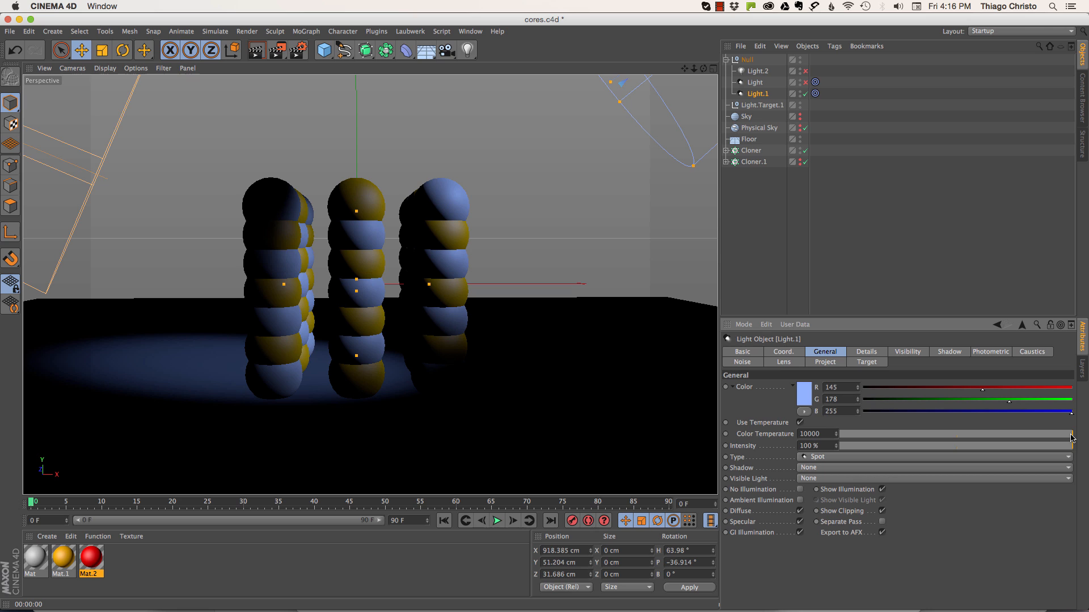
left_click(255, 50)
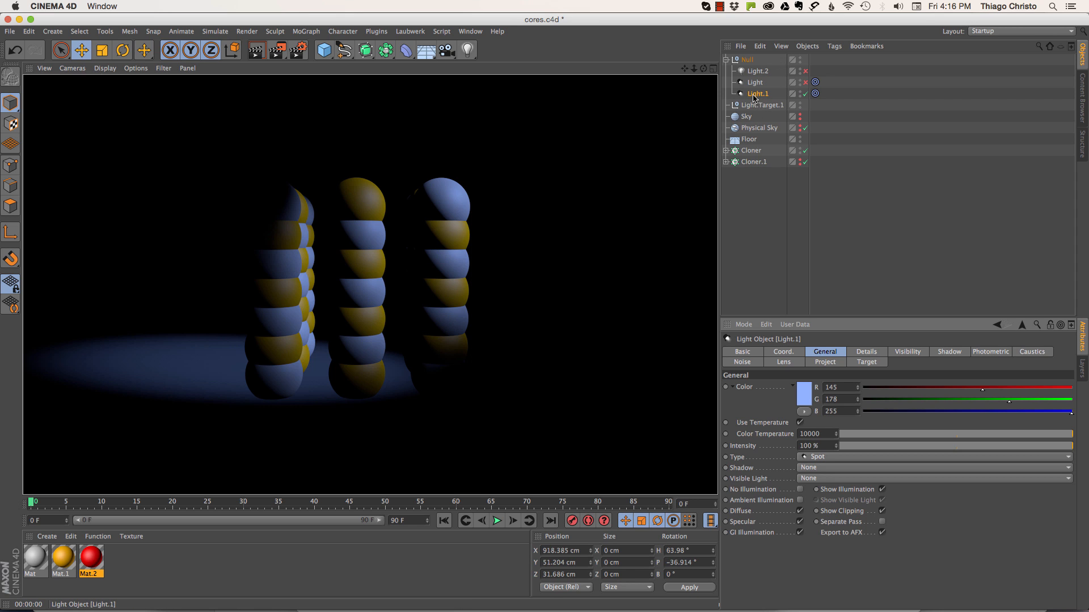
Step: Disable Light.1, enable the warm Light, and render the columns under it alone
left_click(806, 93)
left_click(805, 82)
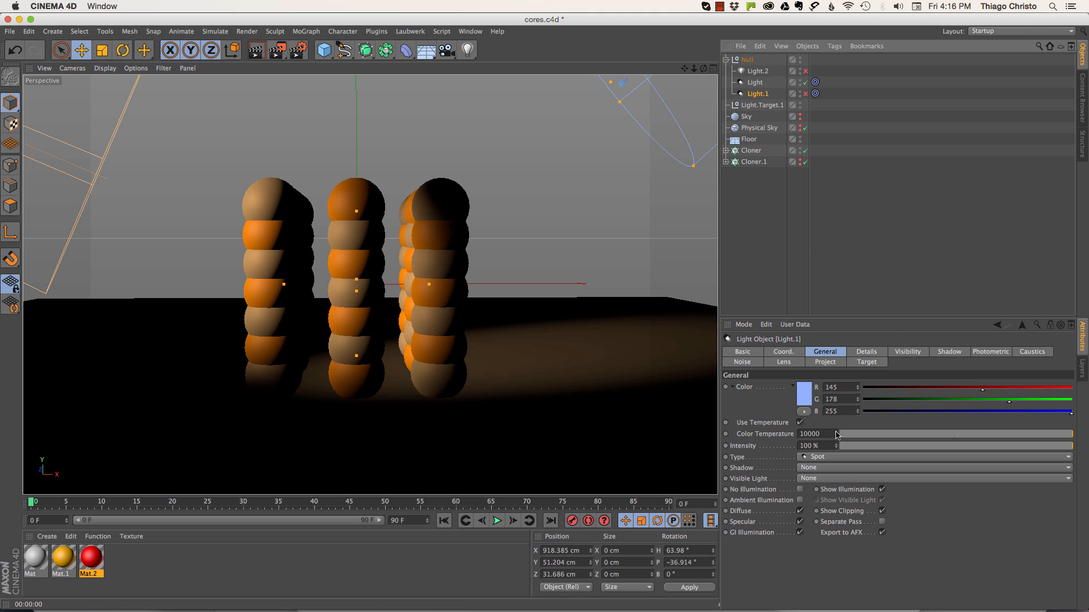
left_click(754, 82)
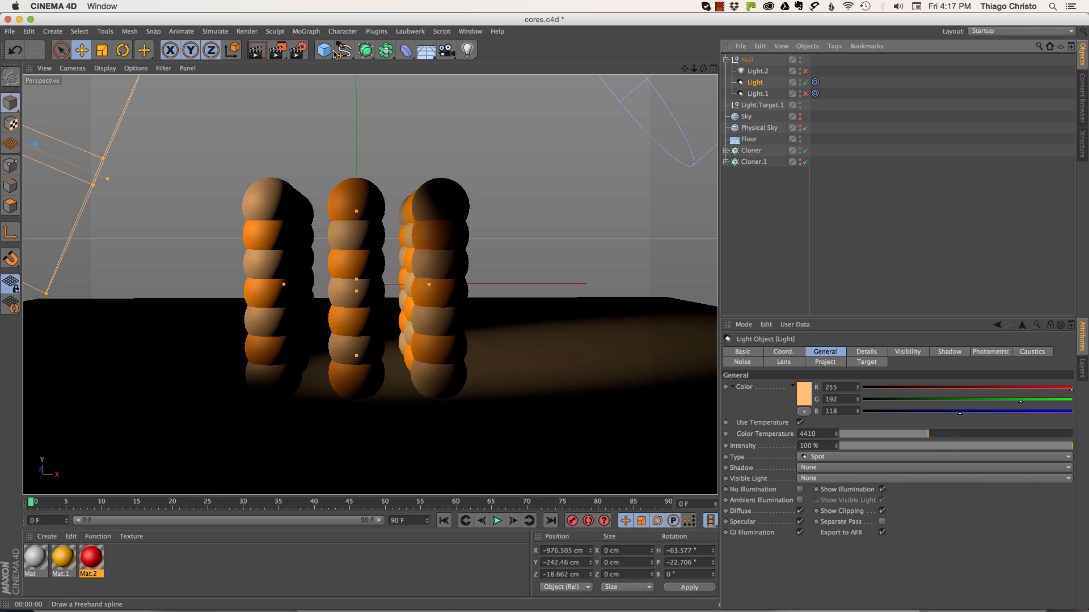
left_click(256, 50)
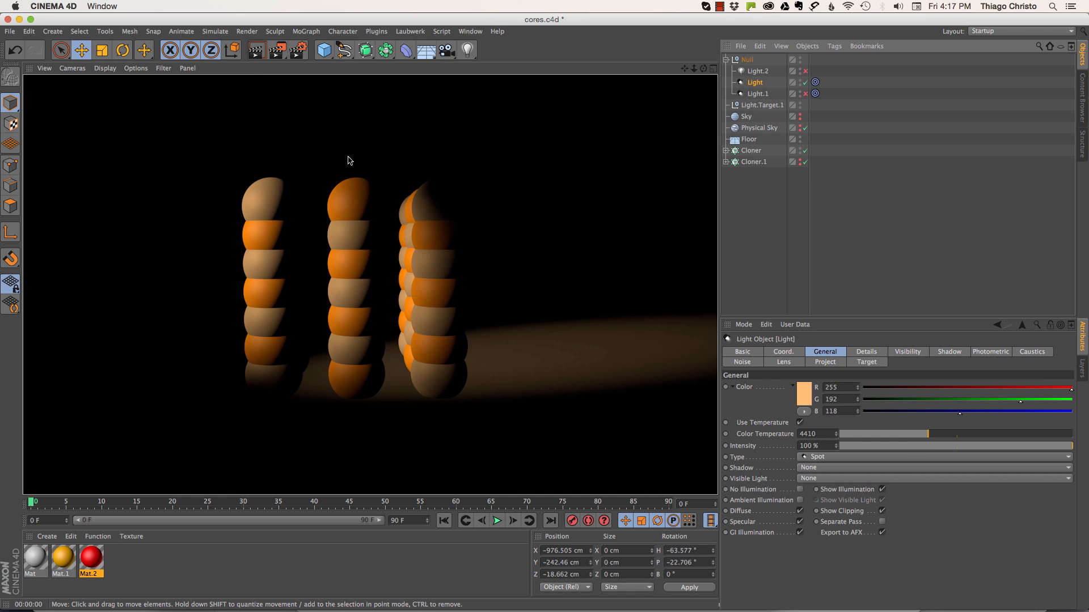
Step: Enable the white Light.2, disable Light, and render the columns under the neutral light
left_click(805, 71)
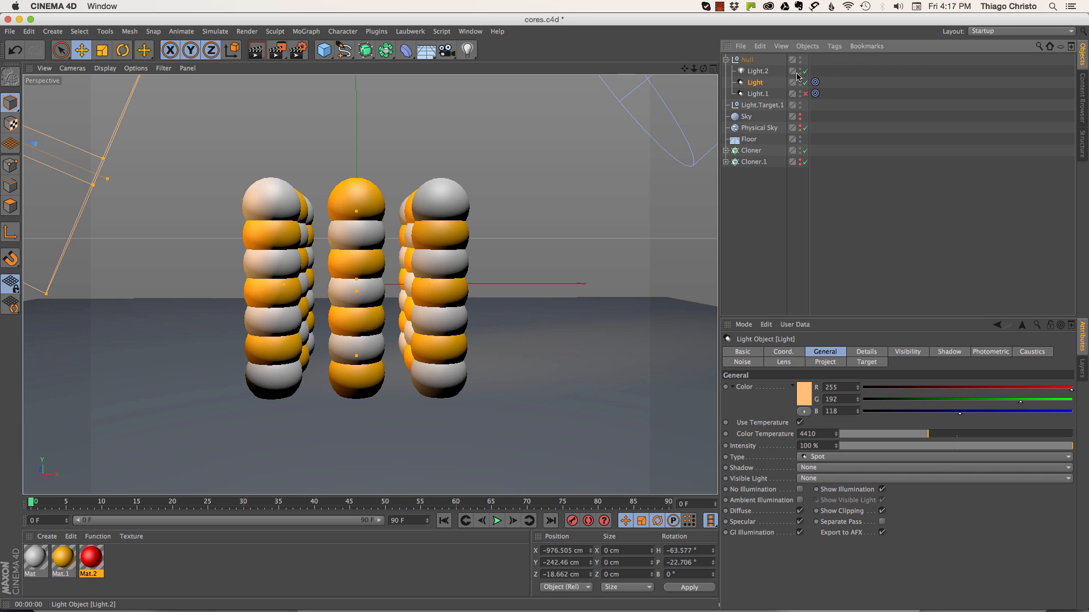
left_click(805, 83)
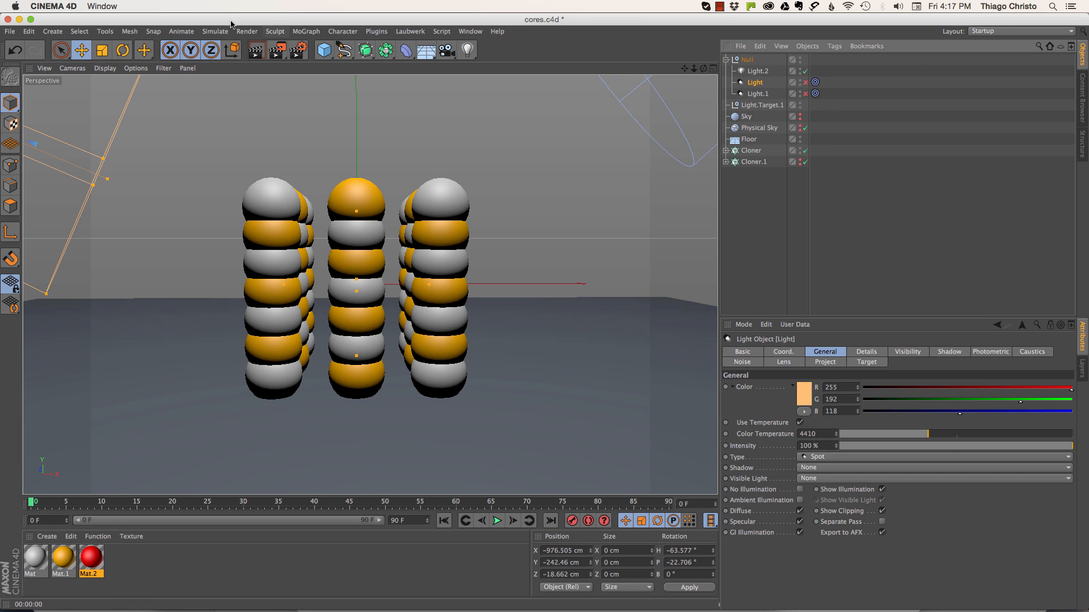
left_click(255, 51)
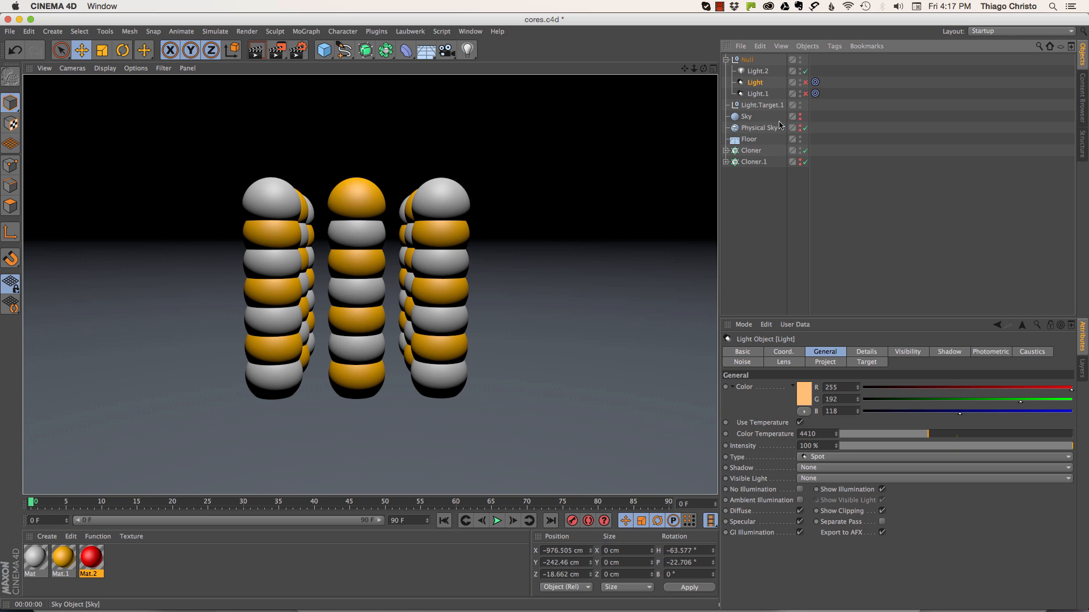
Step: Re-enable Light and Light.1 alongside Light.2, render the mixed lighting, and clear the object selection
left_click(805, 82)
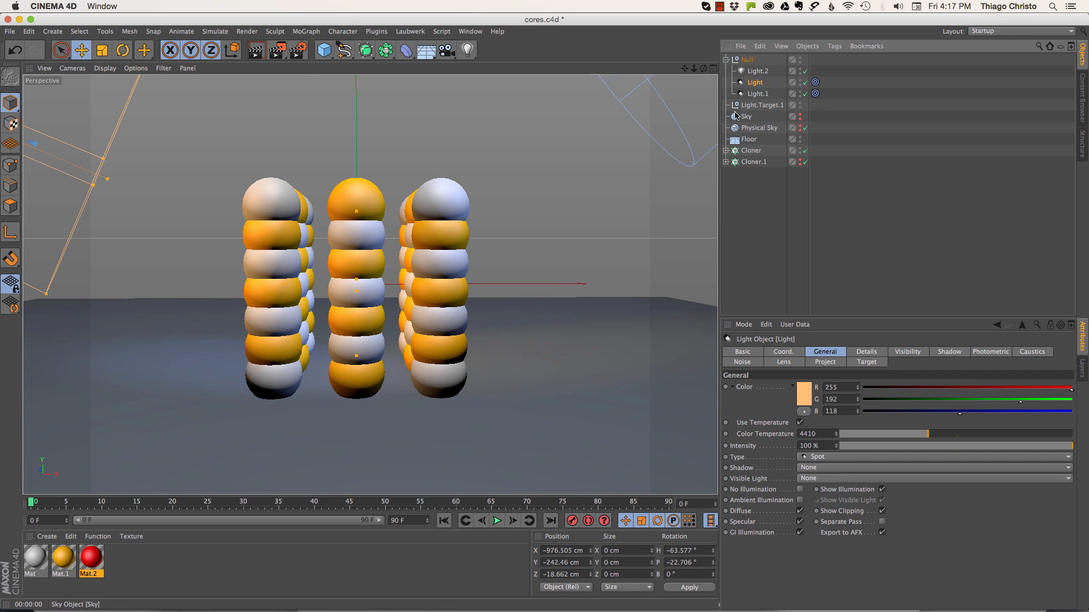
left_click(255, 51)
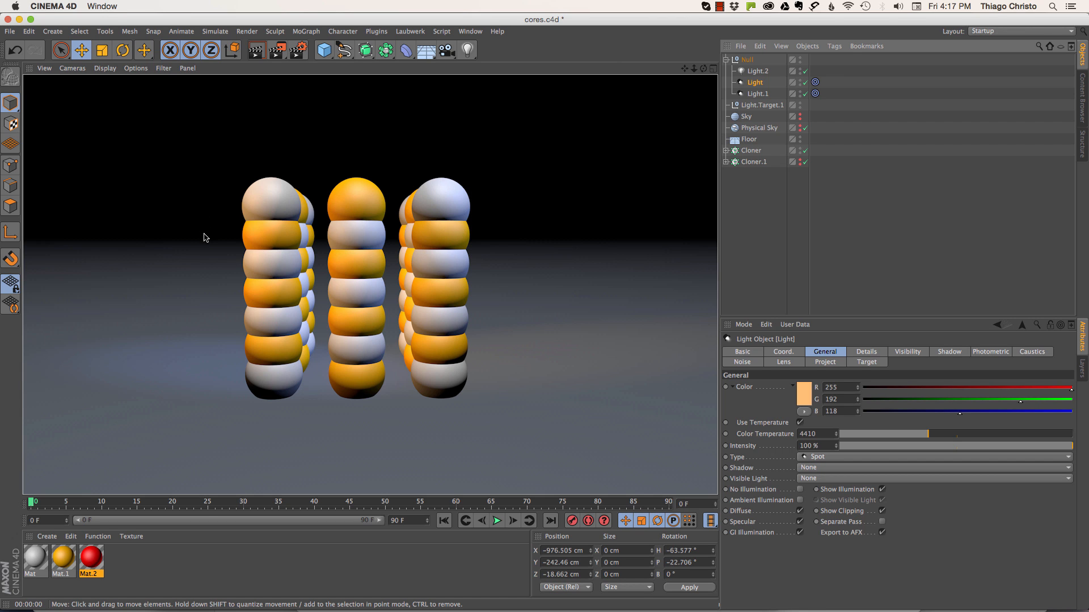
left_click(779, 181)
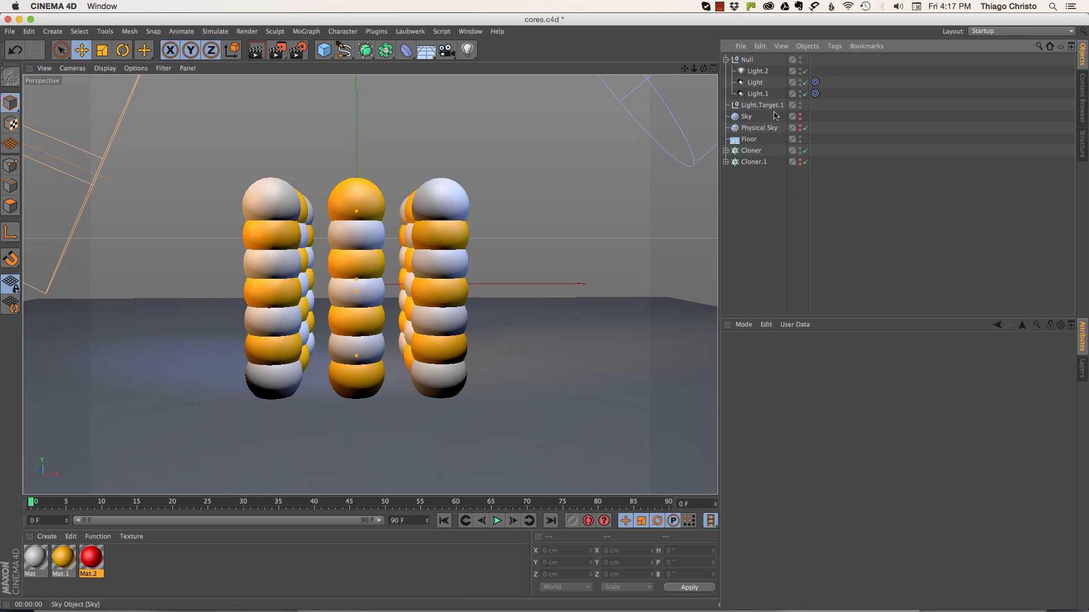
Step: Hide the Null light group, swap the yellow Cloner for the red Cloner.1, and render the red and white columns
left_click(799, 58)
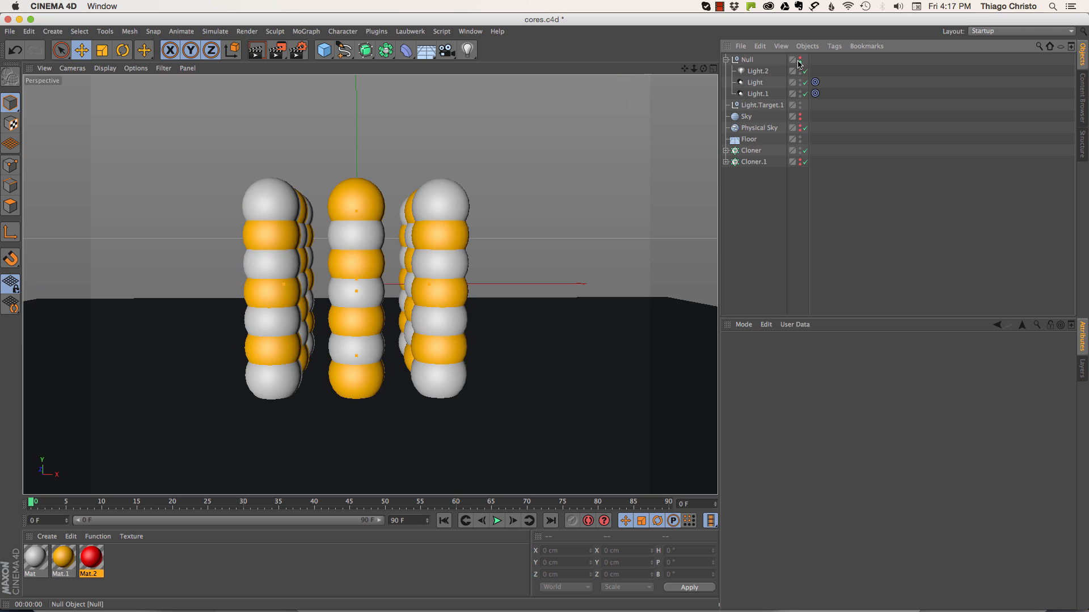
left_click(799, 148, "alt")
left_click(799, 160, "alt")
scroll(393, 156, "up", 3)
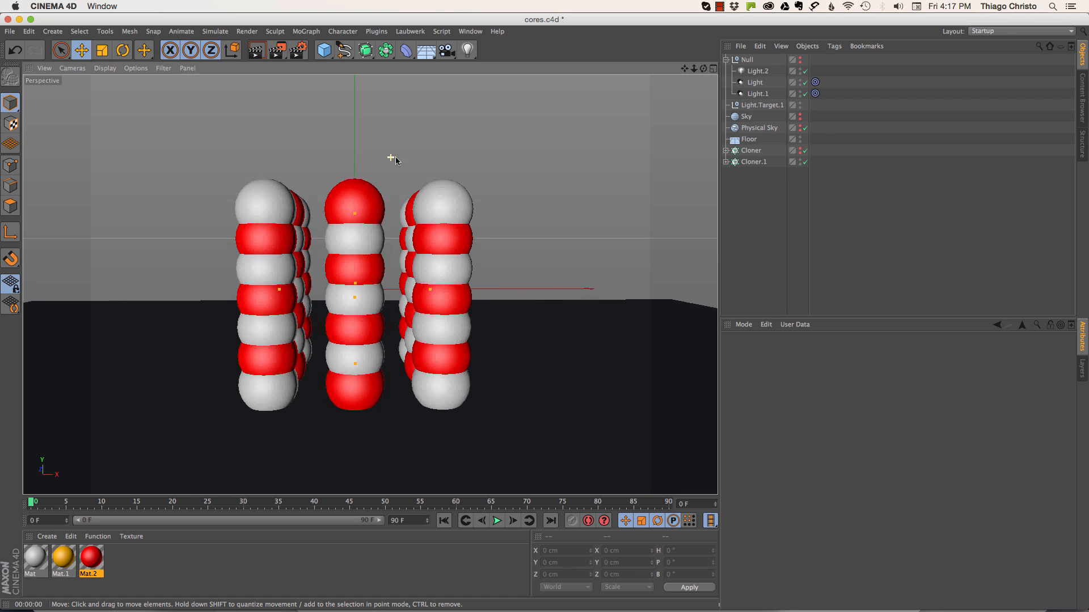
left_click(256, 50)
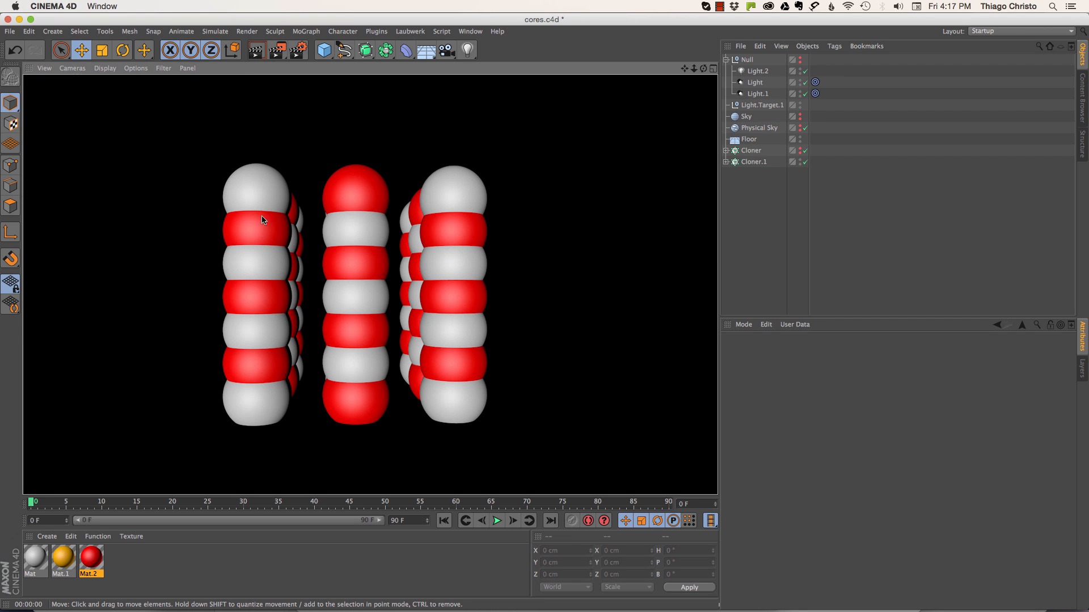
Step: Show the Null light group again and leave only Light.1 enabled on the red and white columns
left_click(800, 61)
left_click(800, 58)
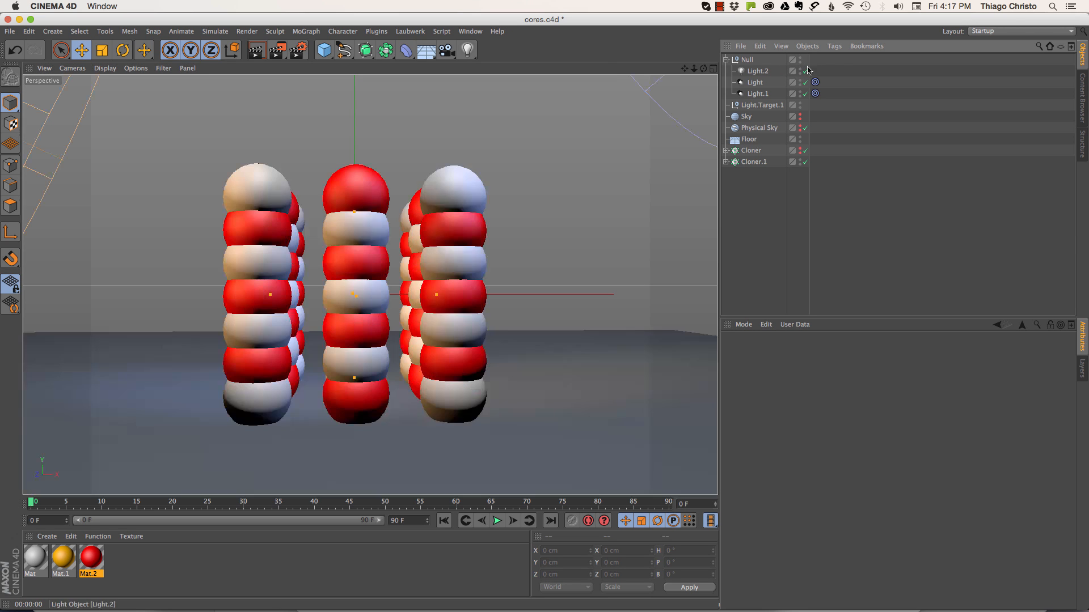
left_click(804, 82)
left_click(805, 71)
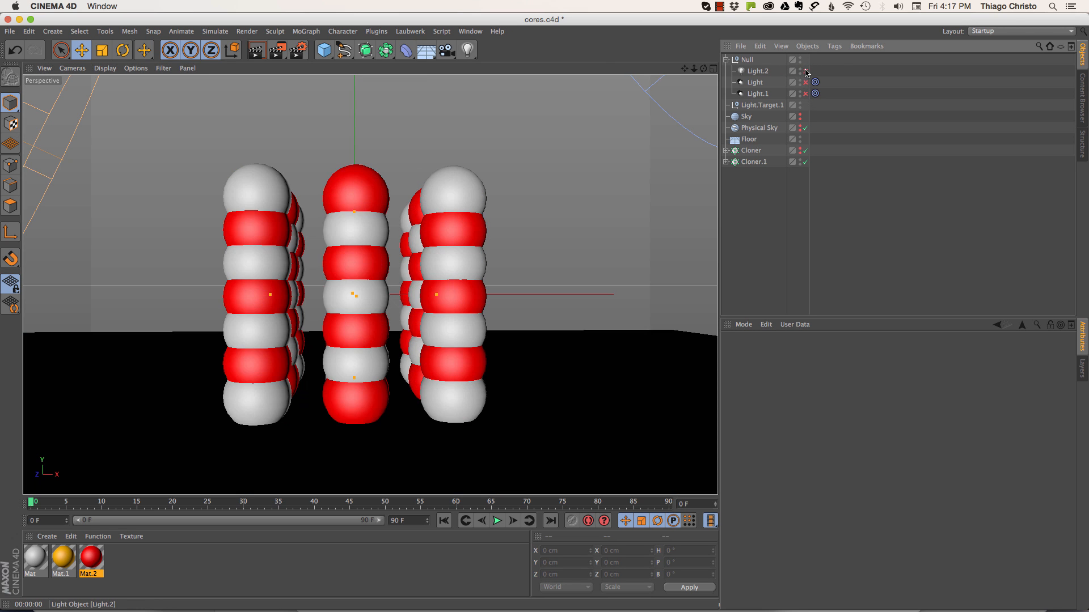
left_click(804, 94)
Step: Set Light.1's color temperature to 7788 and render the red and white columns in close-up
left_click(757, 94)
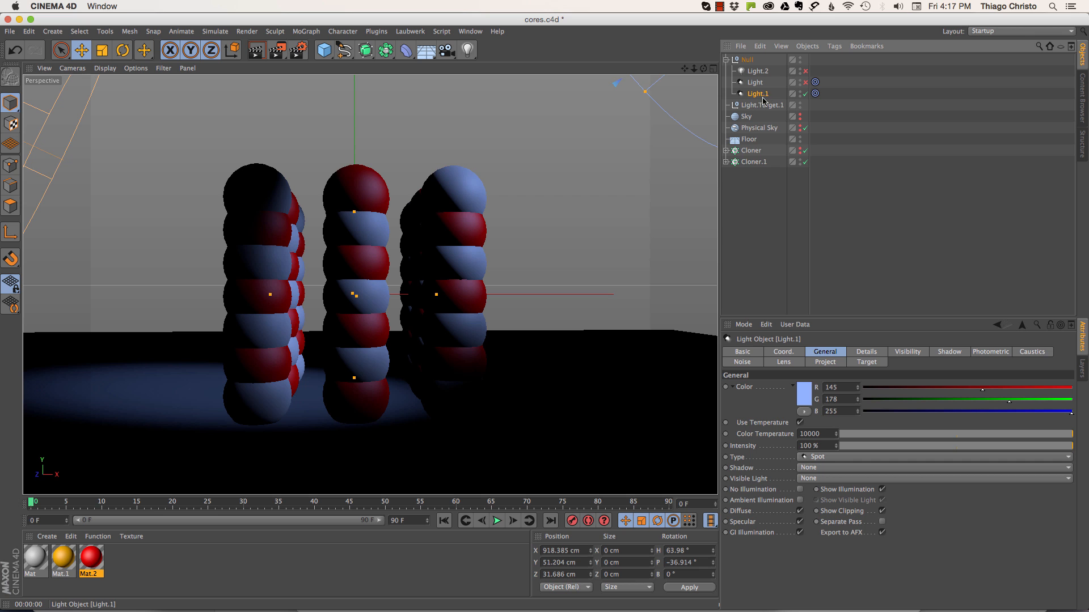
left_click_drag(1000, 432, 1016, 434)
scroll(467, 158, "up", 3)
left_click_drag(478, 175, 369, 104)
left_click(255, 49)
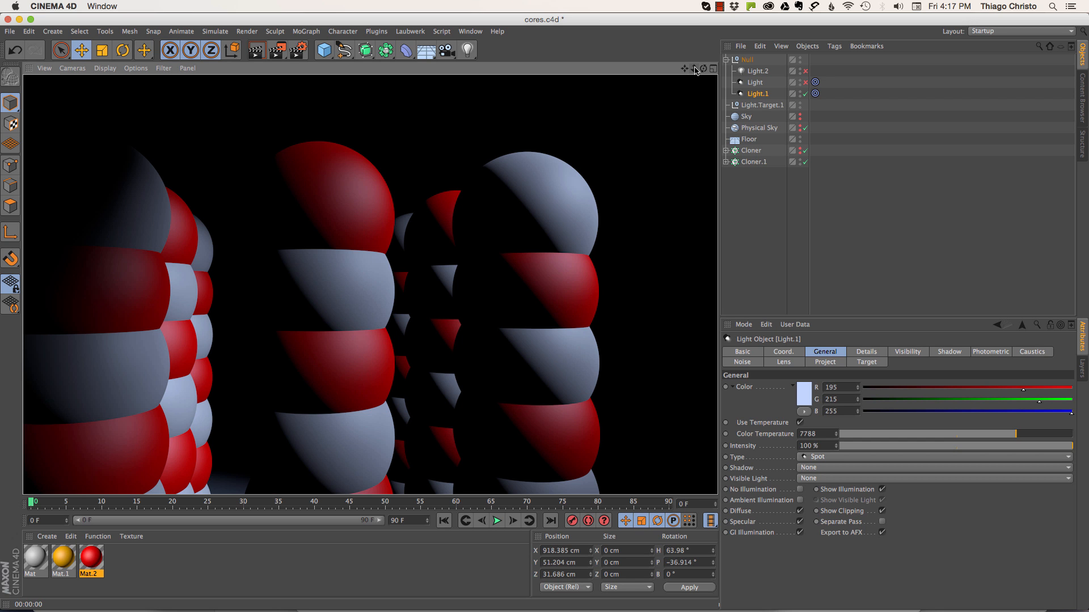
Step: Disable Light.1, enable the warm Light, and inspect the red and white columns up close
left_click_drag(695, 74, 672, 97)
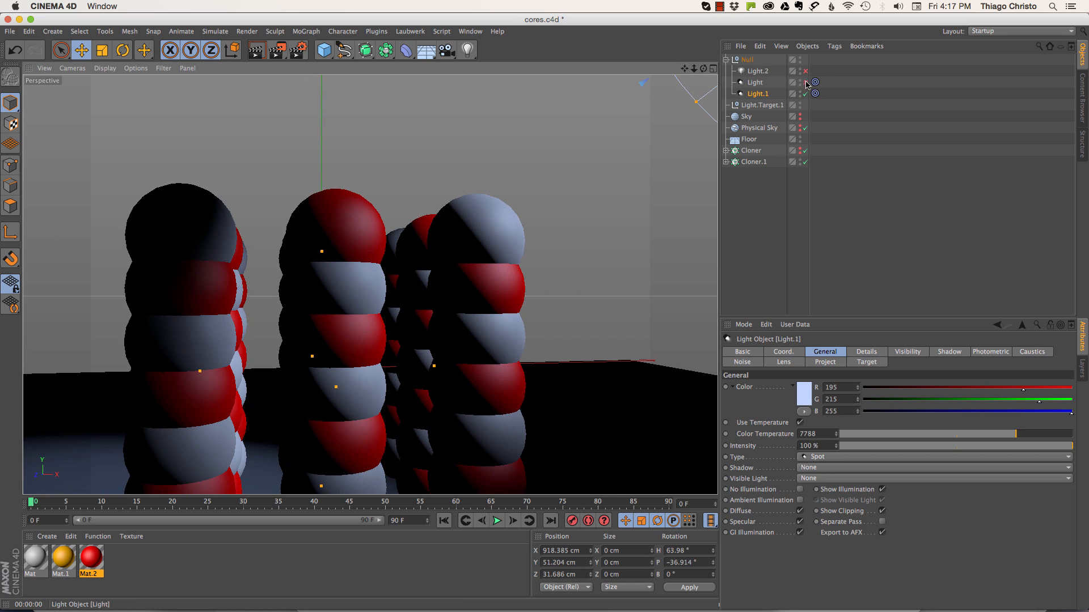
left_click(805, 82)
left_click(805, 94)
left_click_drag(386, 258, 439, 230)
left_click(755, 84)
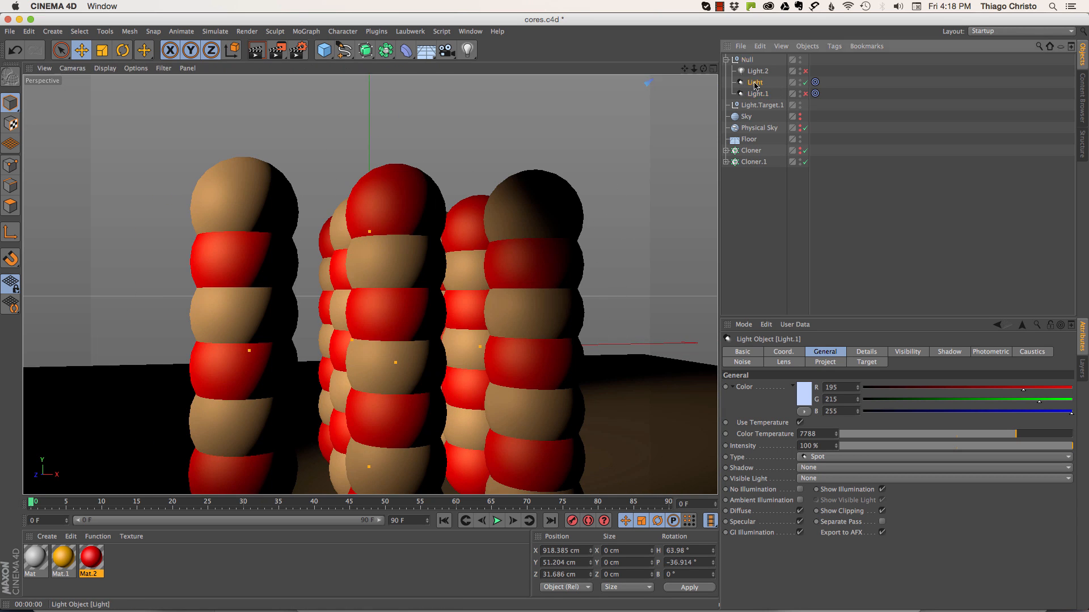
scroll(204, 243, "up", 3)
left_click_drag(252, 245, 437, 239)
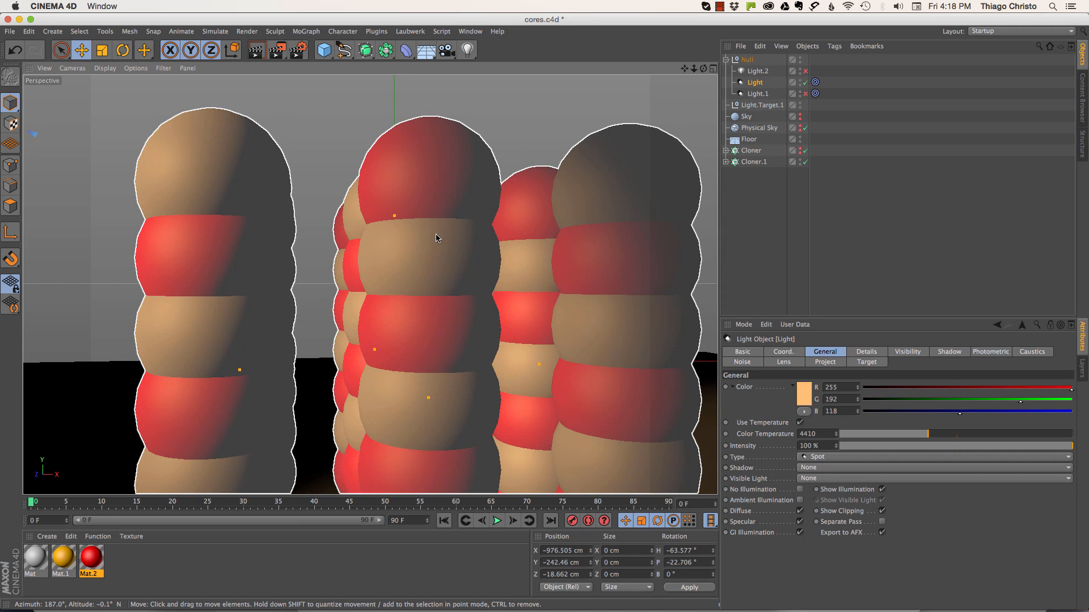
Step: Enable Light.1 and Light.2 as well, and render the red and white columns under all three lights
left_click(805, 93)
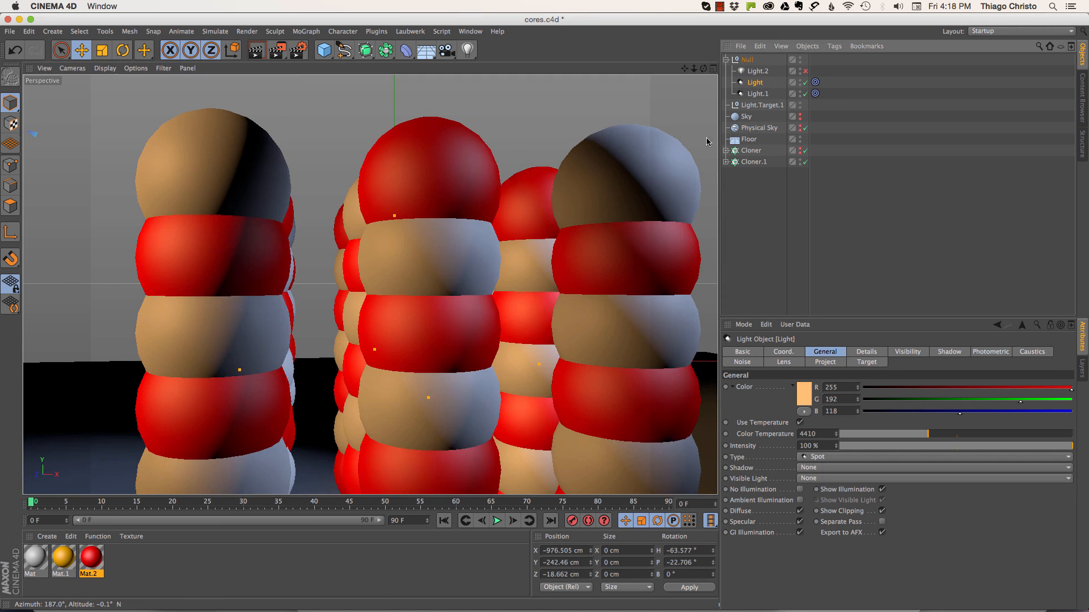
scroll(607, 195, "down", 2)
scroll(608, 194, "down", 5)
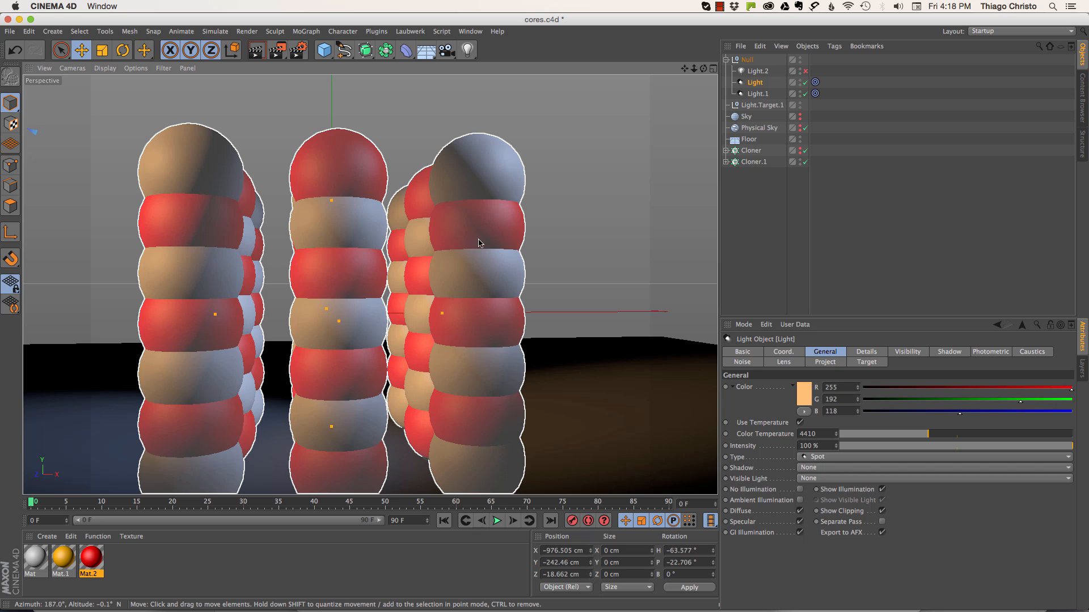
left_click(805, 71)
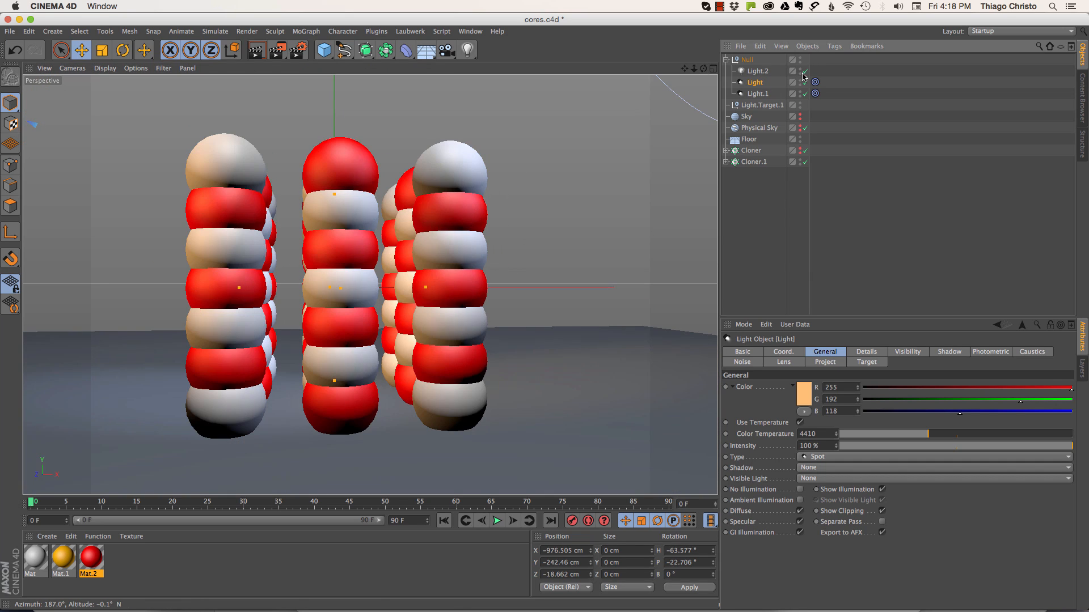
left_click(255, 50)
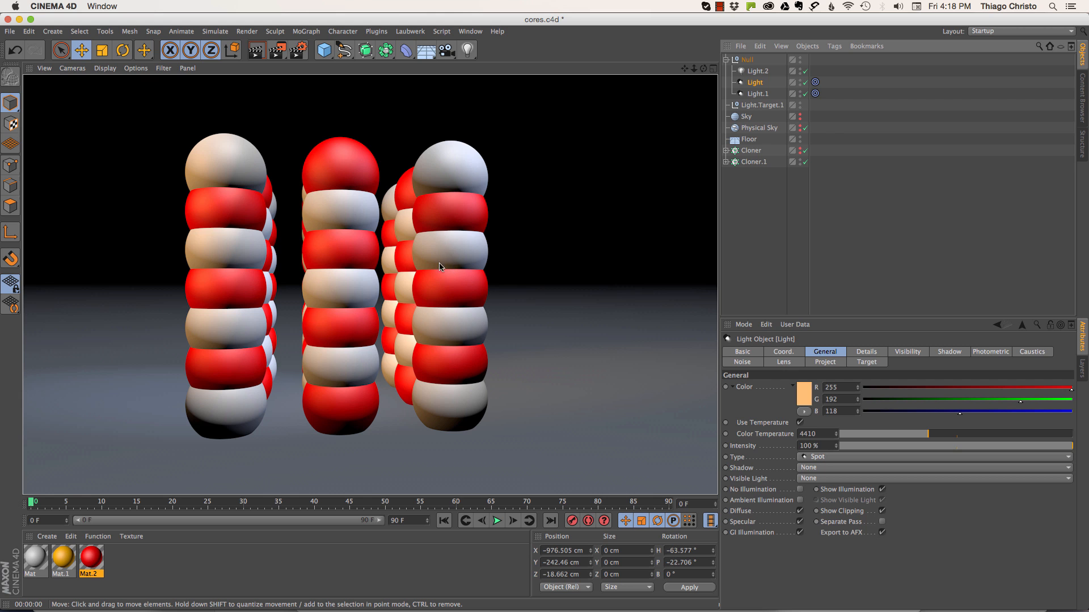
Step: Select Cloner.1, view its columns from a slightly different angle, and switch to the cores.psd document in Photoshop
left_click(321, 212)
left_click_drag(366, 245, 366, 256)
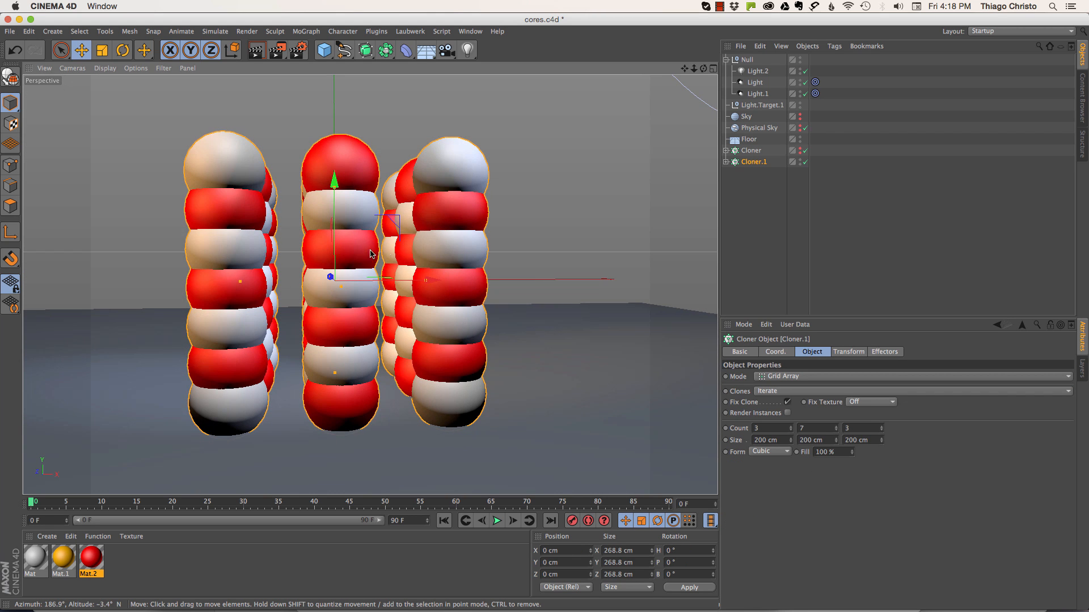
left_click_drag(432, 265, 426, 269)
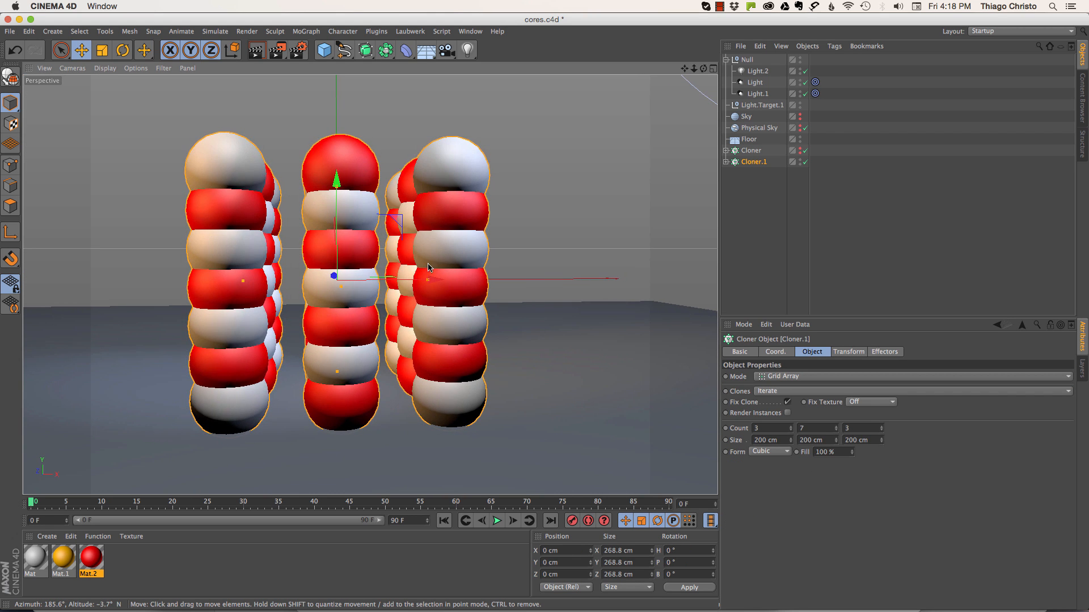
key("super+Tab")
key("super+Tab")
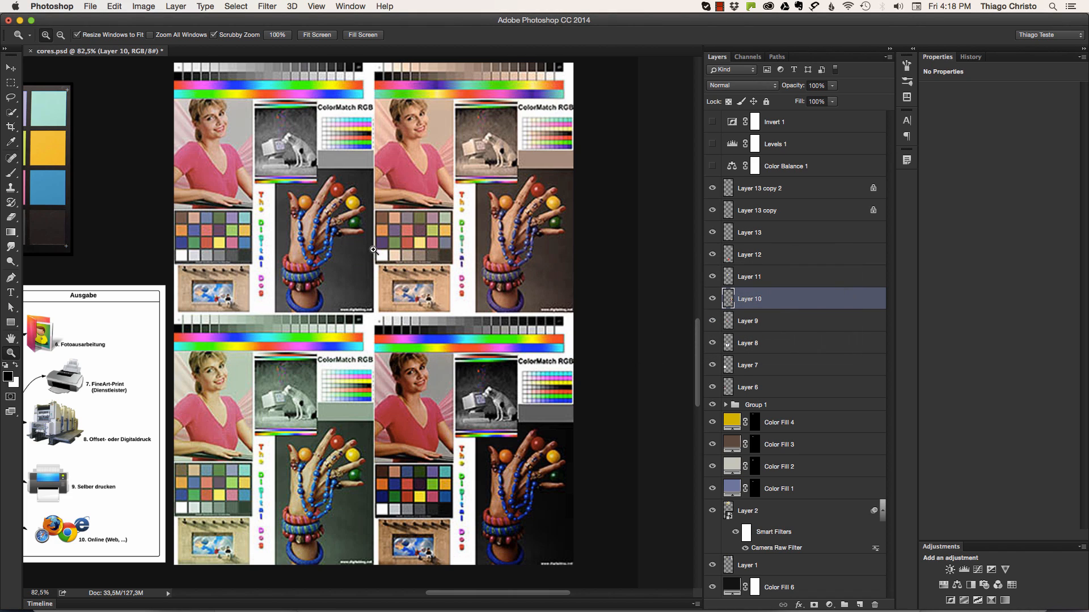
Step: Select the ColorChecker chart layer and move the chart up the canvas toward the two dress photos
left_click_drag(133, 347, 356, 323)
key("v")
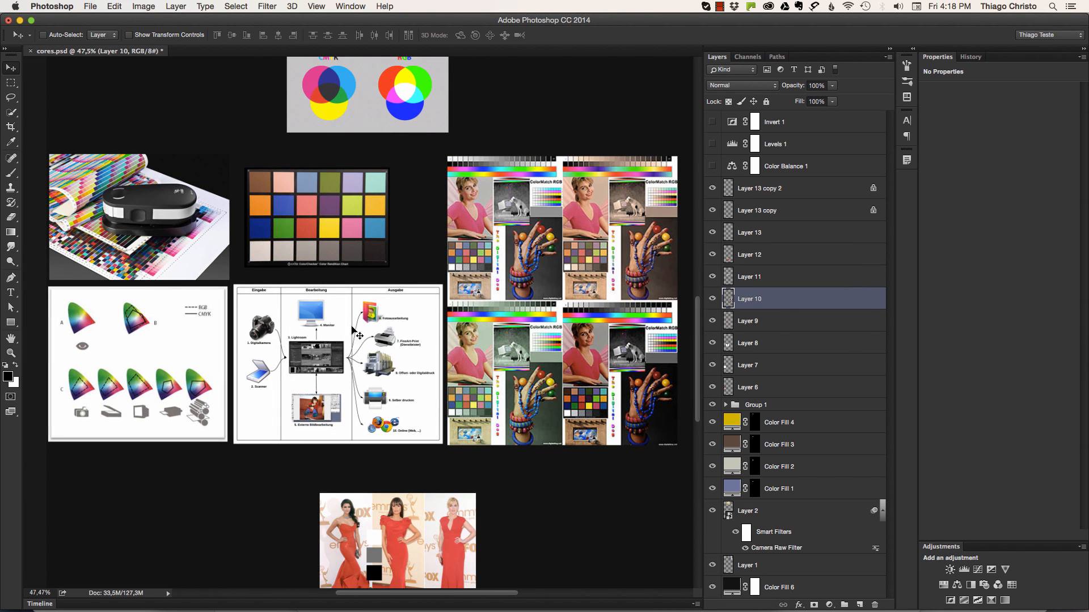
scroll(332, 252, "up", 15)
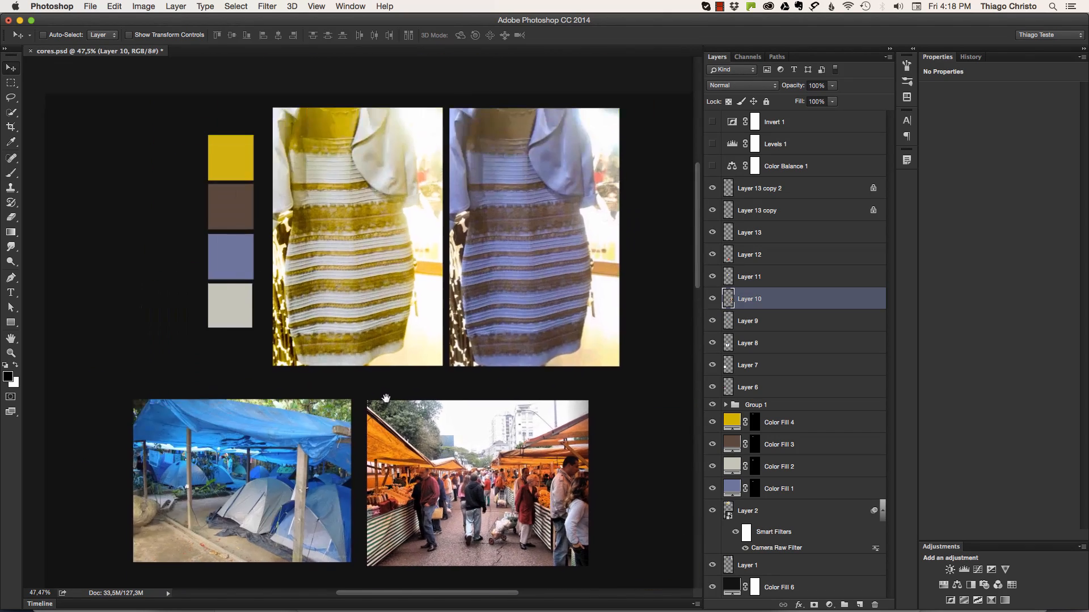
scroll(390, 330, "down", 10)
scroll(390, 330, "left", 2)
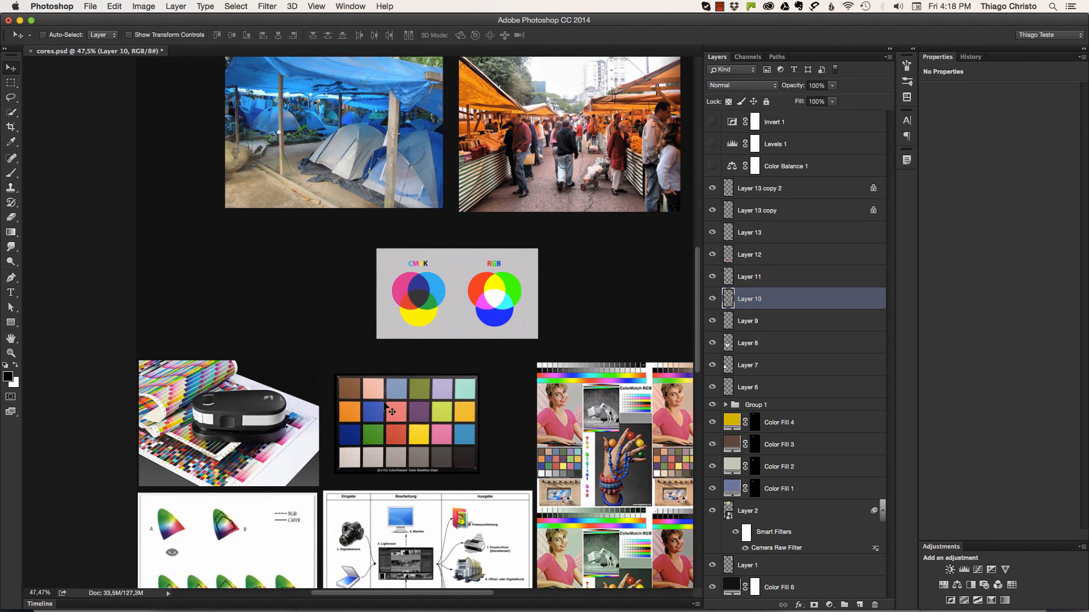
left_click(378, 436, "super")
left_click_drag(377, 430, 360, 100)
scroll(381, 316, "up", 6)
left_click_drag(395, 377, 507, 201)
Step: Position the ColorChecker chart over the gap between the white-and-gold and the blue-and-brown dress photos
key("z")
left_click_drag(472, 159, 378, 288)
key("v")
left_click(365, 255)
left_click(407, 332)
left_click_drag(407, 332, 486, 320)
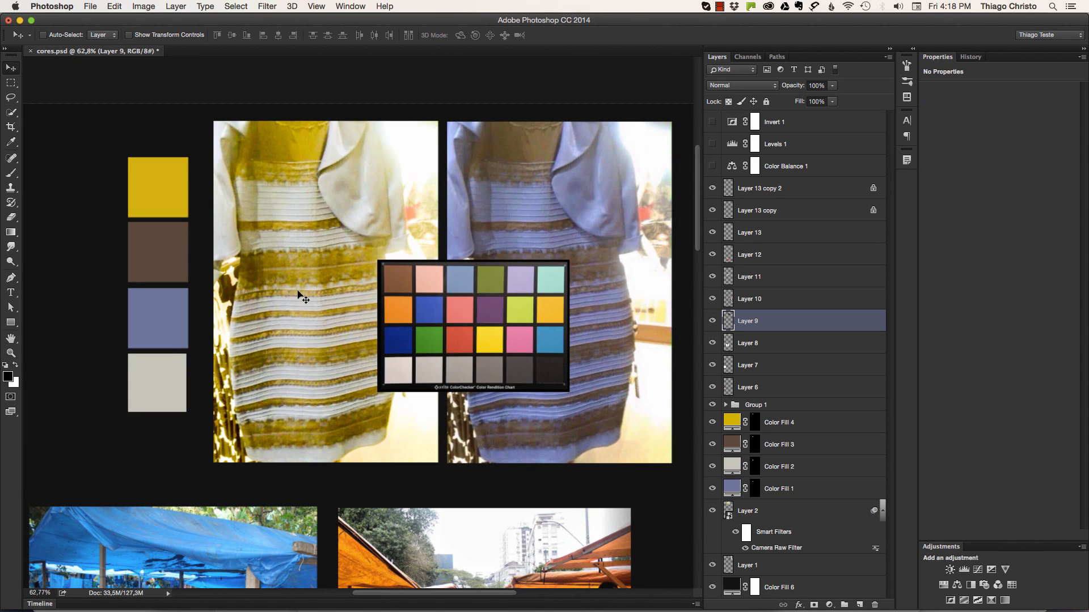
left_click_drag(489, 340, 513, 333)
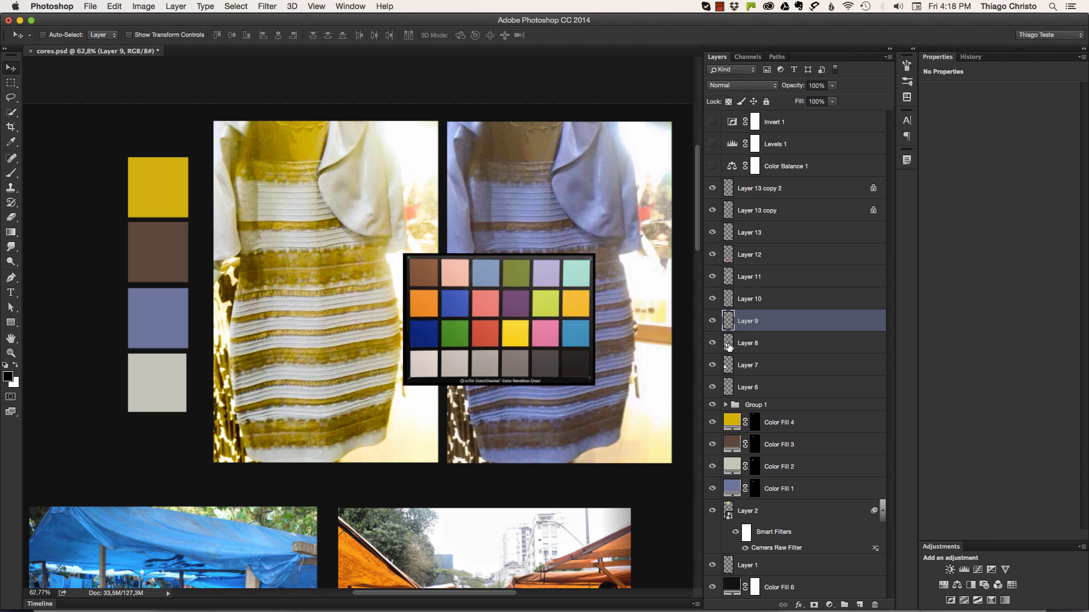
Step: Isolate the ColorChecker chart beside the overlapping dress photos by grouping and hiding layers, leaving only the blue-grey Color Fill 1 swatch shown
left_click(377, 243)
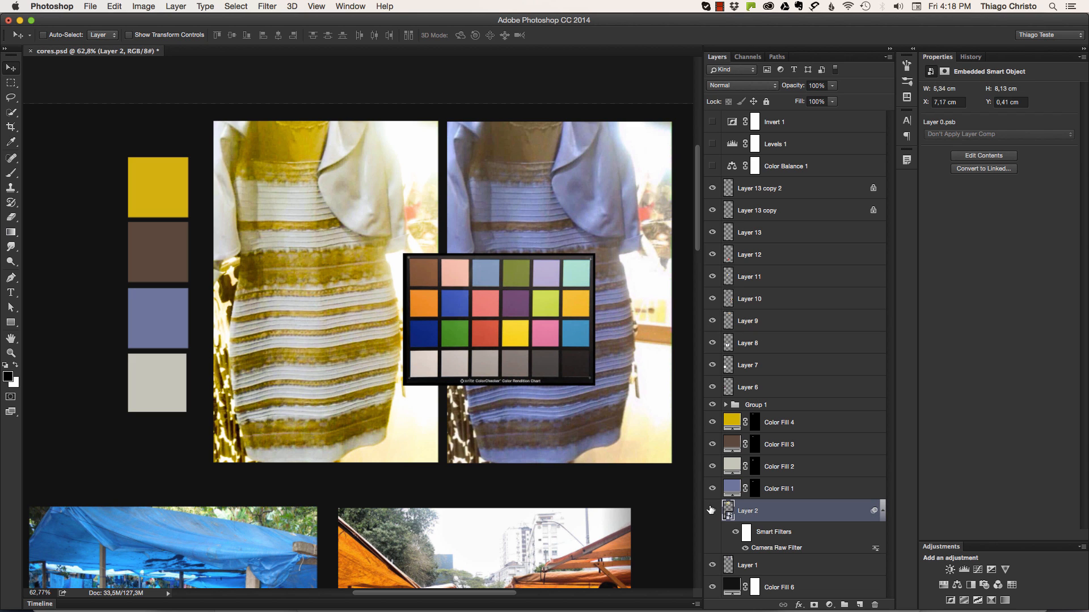
left_click(711, 510)
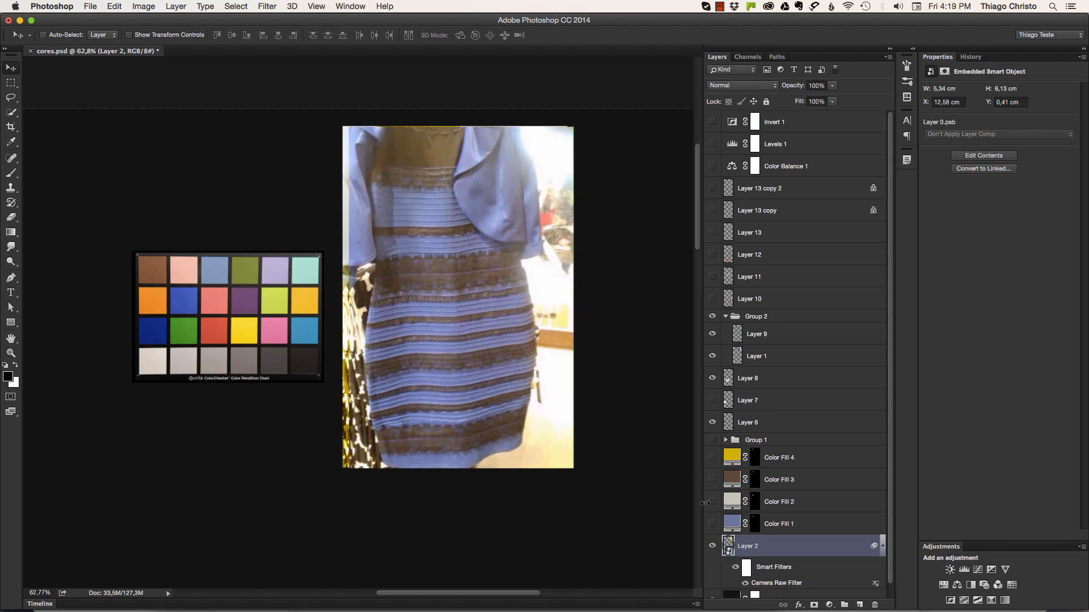
left_click(711, 524)
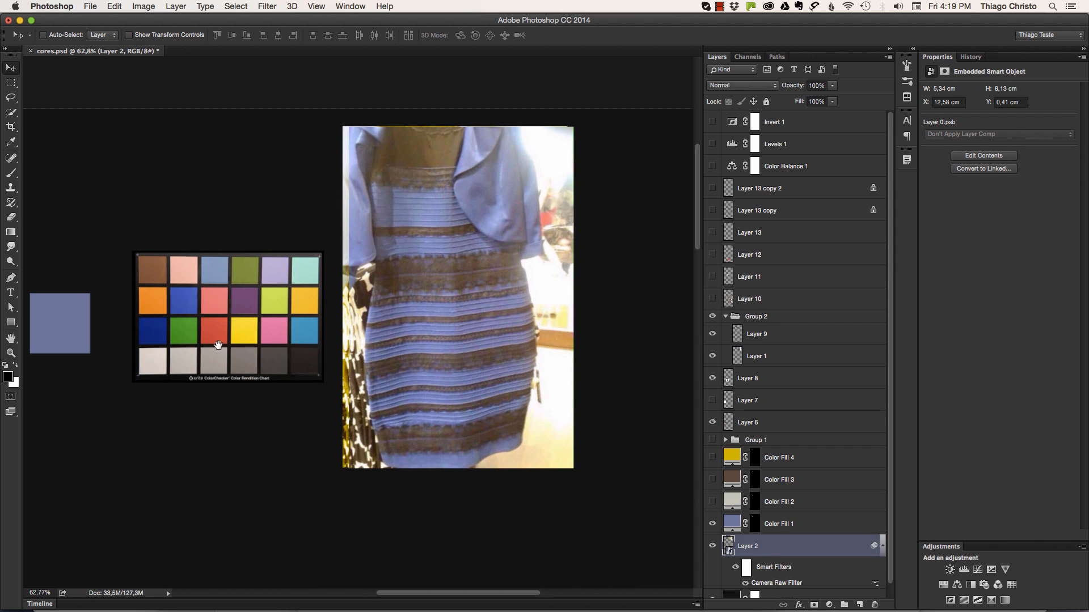
Step: Sample the blue-grey swatch colour and create a Solid Color fill layer with it above Color Fill 1
scroll(229, 341, "left", 3)
left_click(96, 328)
key("i")
left_click(104, 320)
left_click(829, 605)
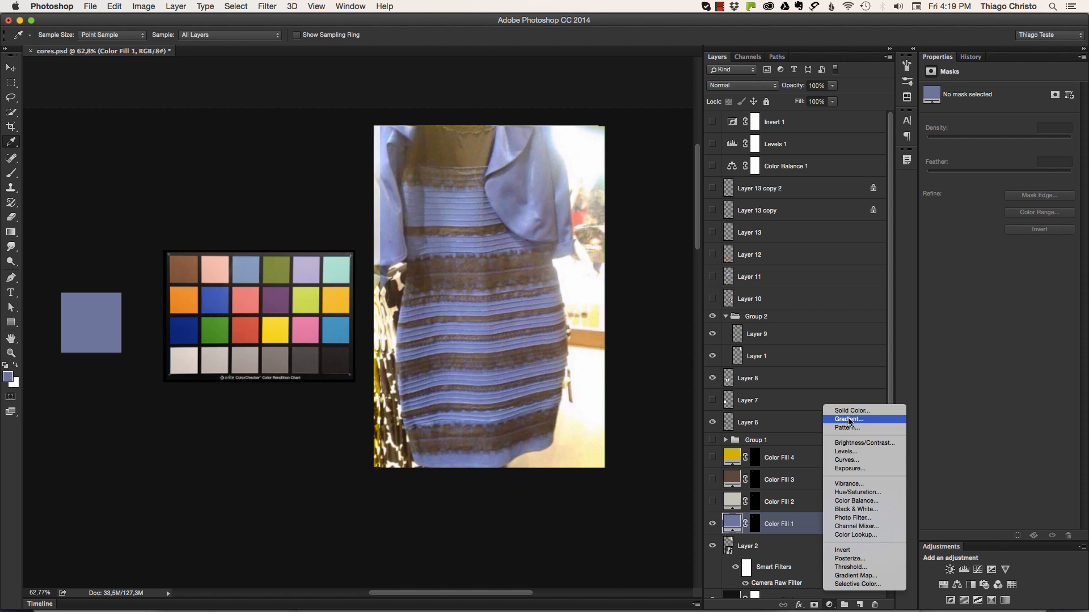
left_click(850, 409)
left_click(765, 113)
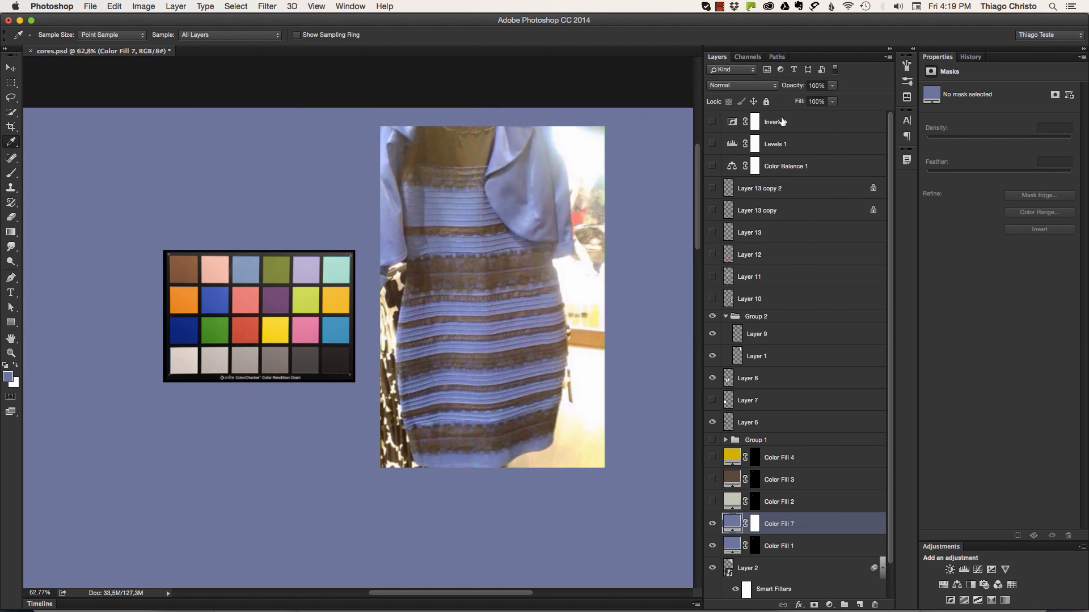
Step: Move the blue-grey fill layer above Group 2 and set its blending mode to Multiply to tint the chart and dress
left_click_drag(781, 517, 803, 310)
key("v")
key("alt+shift+m")
key("z")
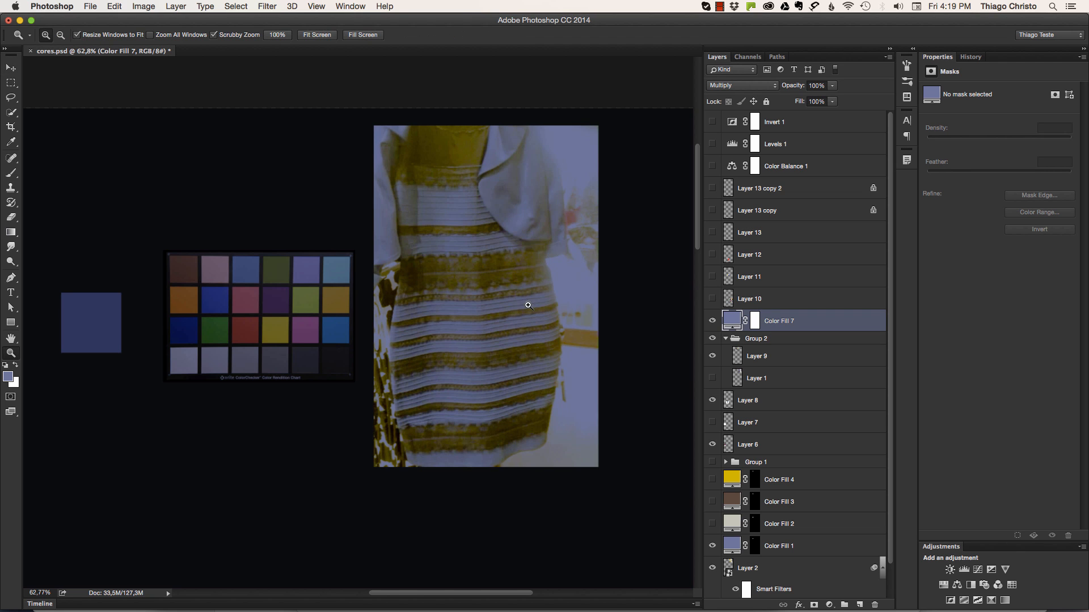
left_click_drag(529, 308, 570, 297)
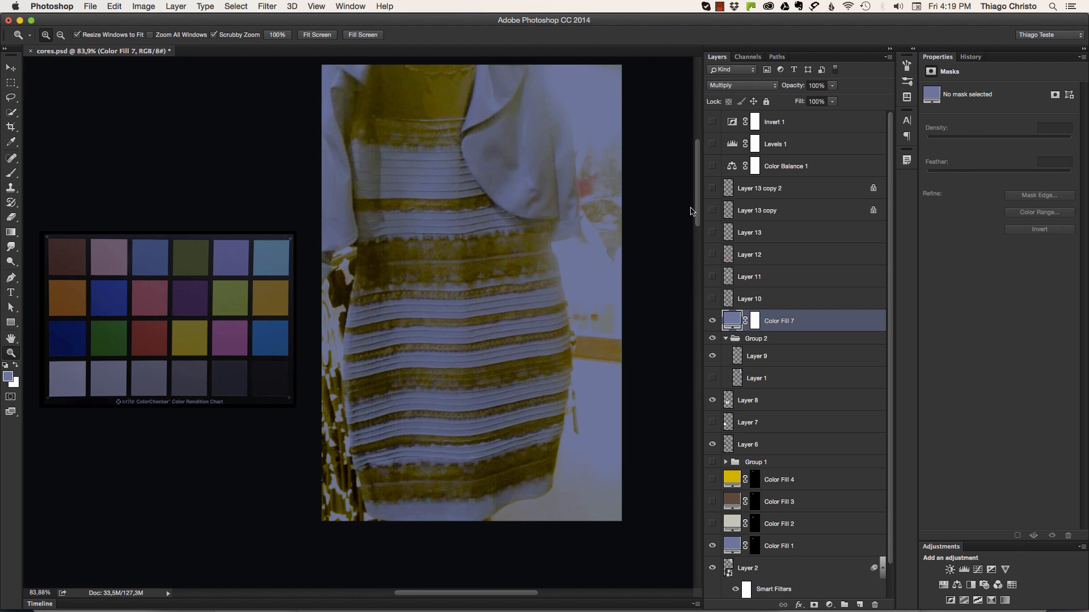
Step: Add a Levels adjustment above Color Fill 7 and sample its gray point from the chart's third neutral patch
left_click(829, 605)
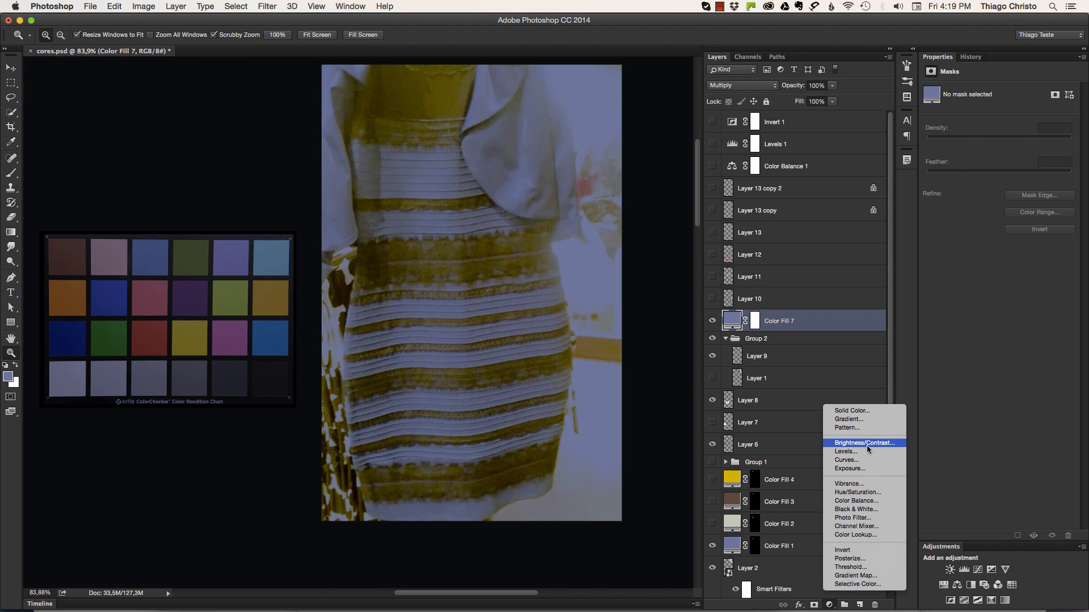
left_click(845, 451)
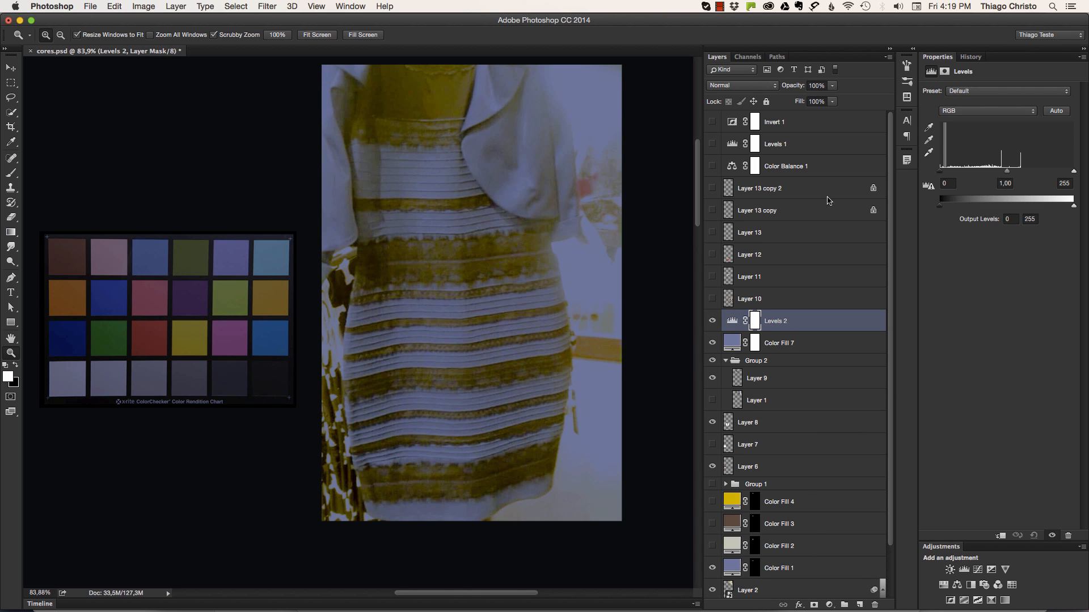
left_click(928, 140)
left_click(159, 372)
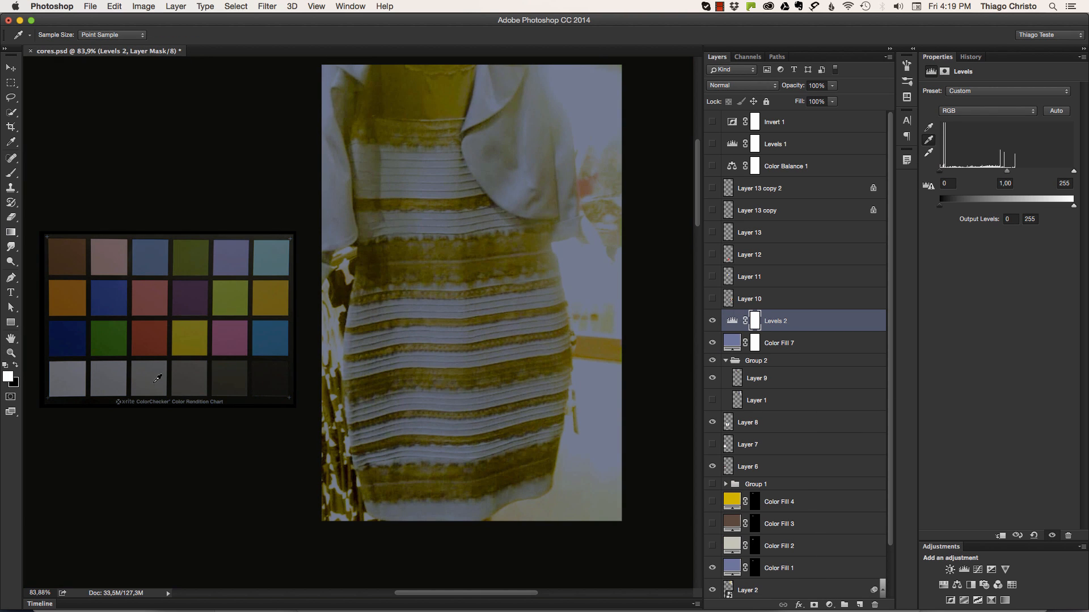
left_click_drag(451, 293, 482, 319)
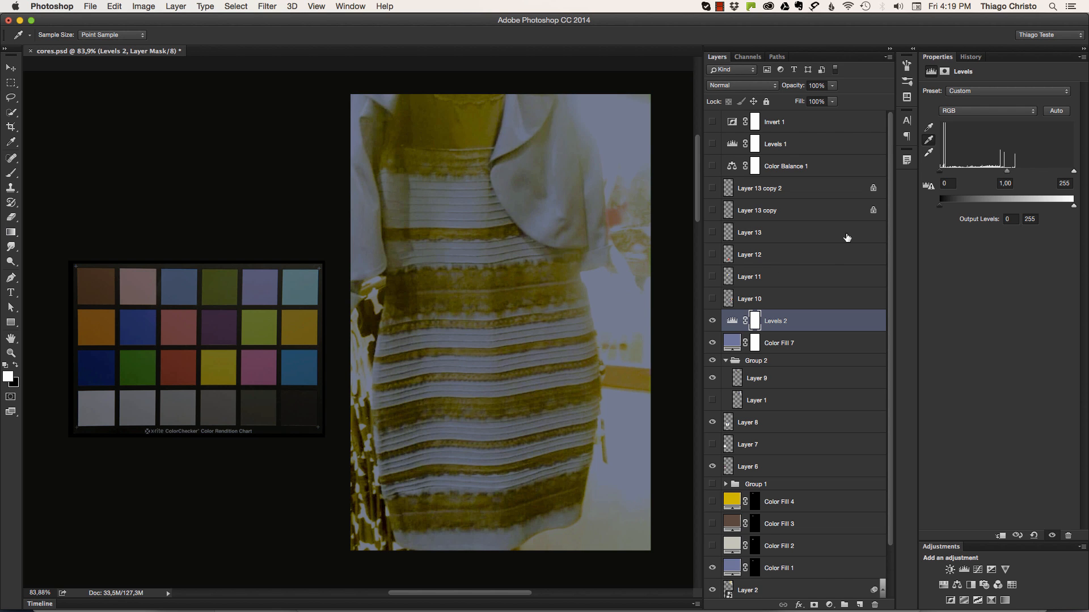
Step: Sample the Levels white point from the chart's white patch
left_click(928, 152)
left_click(94, 402)
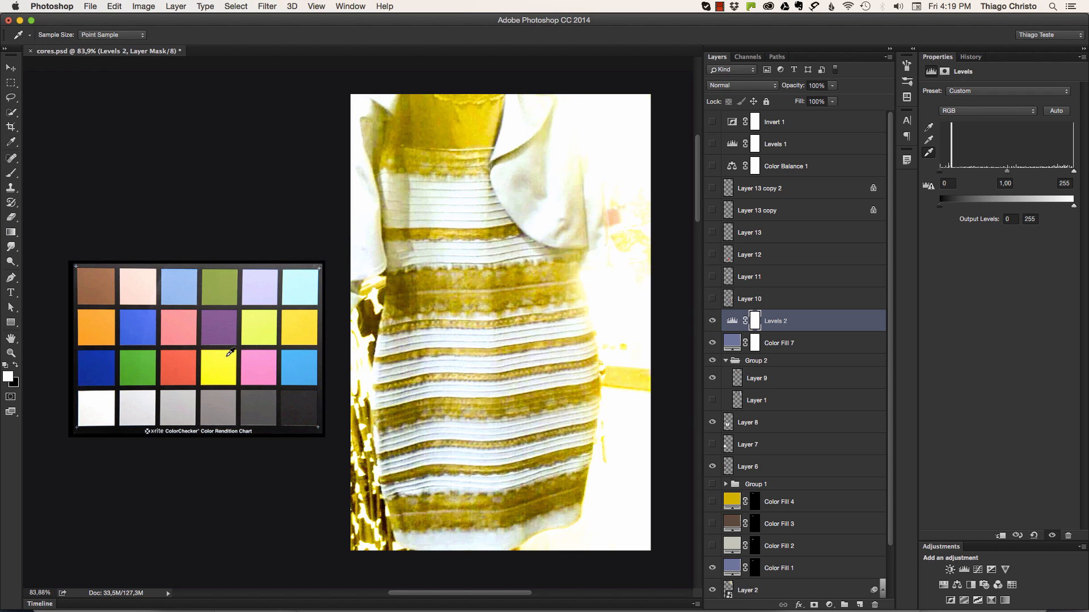
key("v")
left_click_drag(308, 371, 332, 358)
Step: Isolate Layer 9 and inspect the original ColorChecker patches in close-up at 100% zoom
left_click(762, 378)
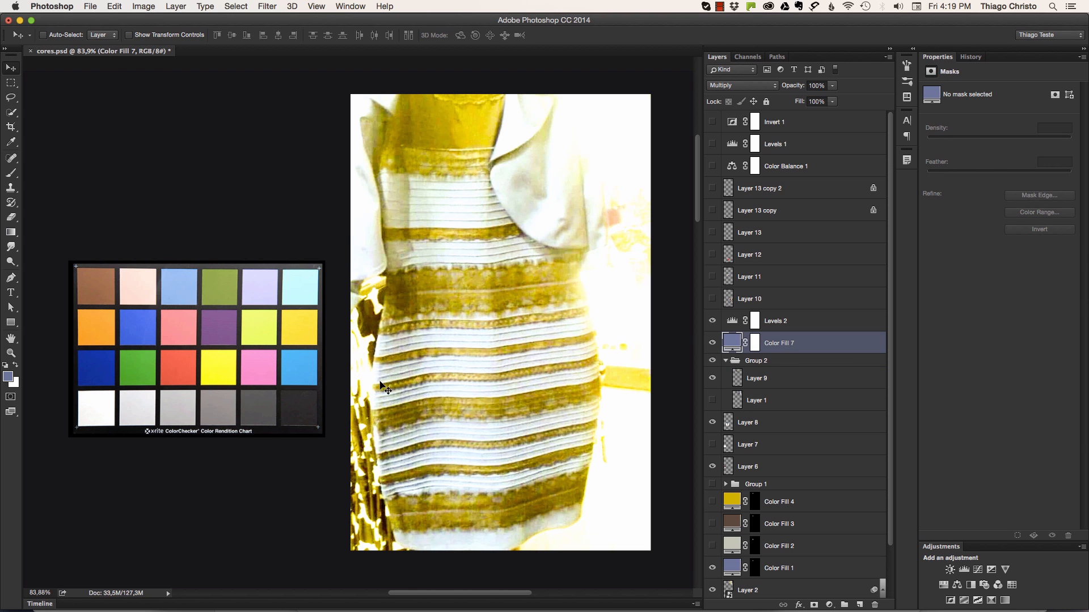
left_click(712, 378)
left_click(712, 378)
left_click(713, 378, "alt")
key("z")
left_click_drag(130, 326, 241, 332)
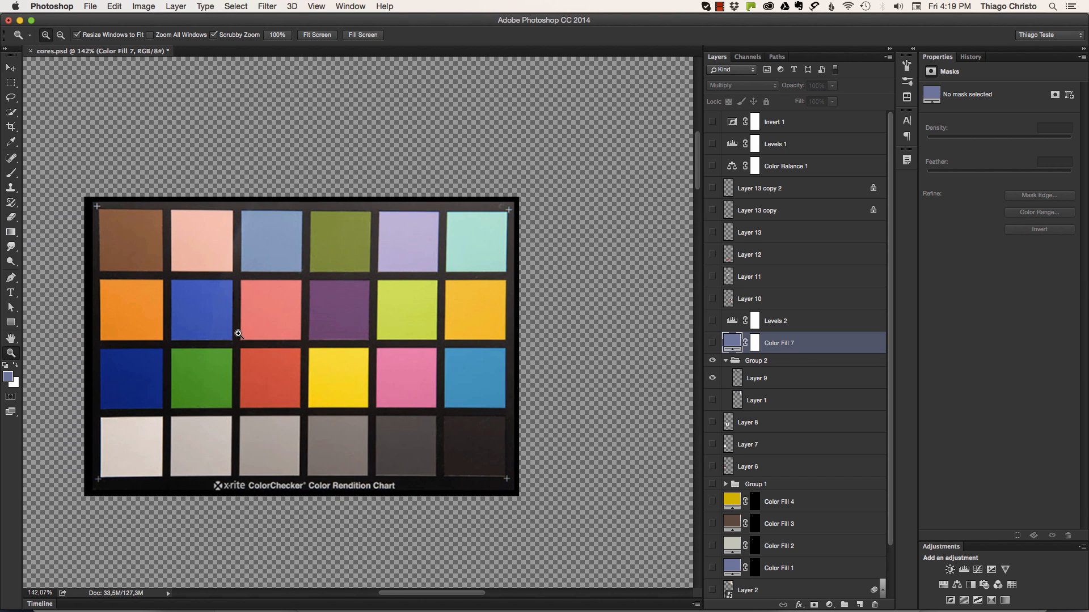
key("super+1")
Step: Show Color Fill 7, Levels 2, the dark Color Fill 6 background and the blue dress on Layer 1 again
left_click(712, 343)
left_click(712, 321)
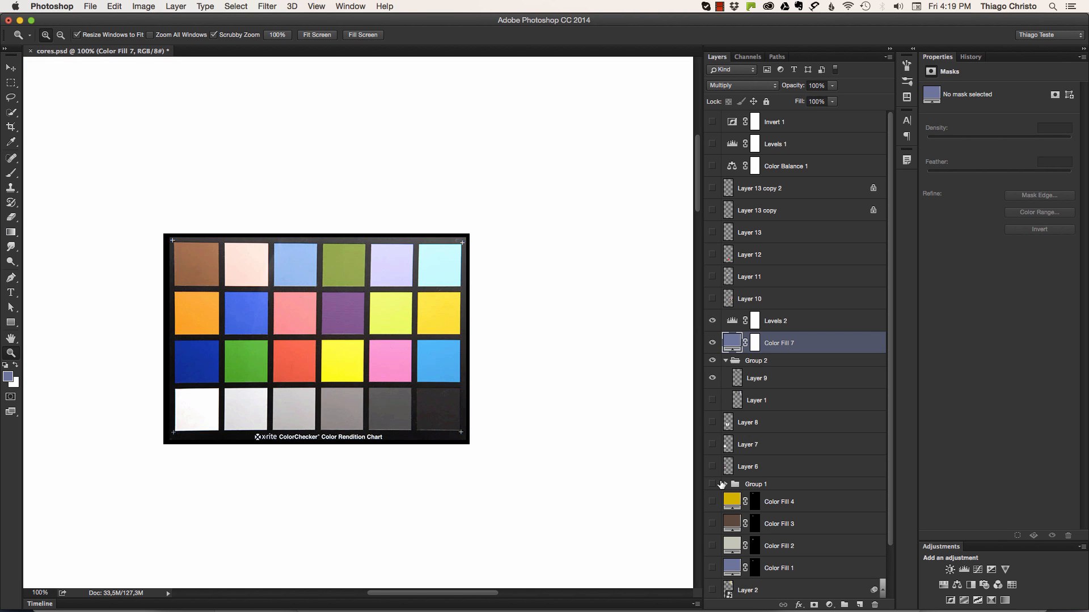
left_click_drag(889, 539, 889, 589)
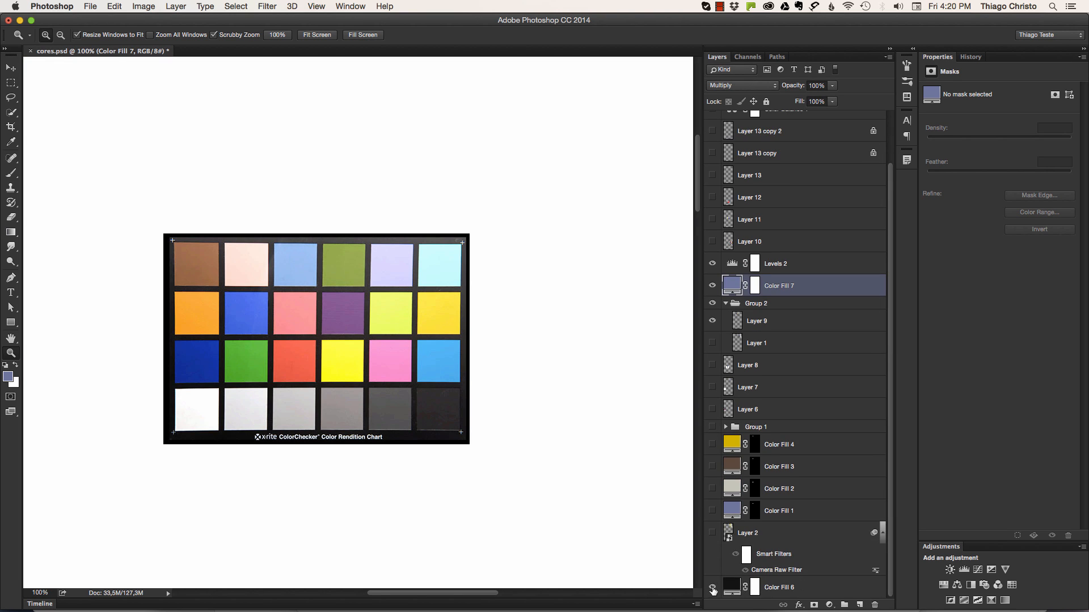
left_click(712, 588)
left_click(713, 344)
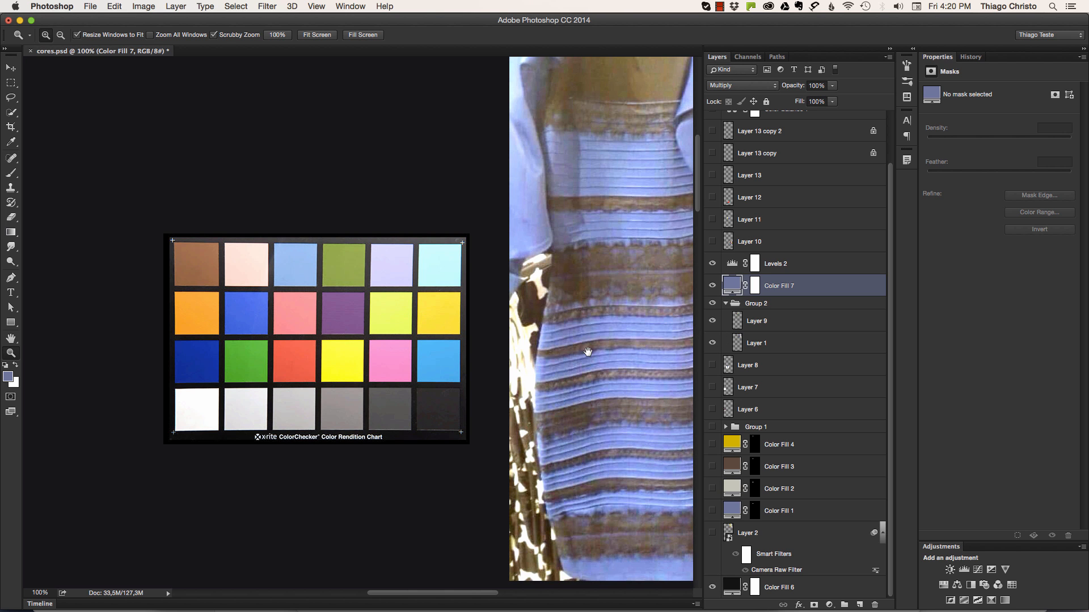
left_click_drag(593, 351, 424, 366)
scroll(473, 355, "down", 3)
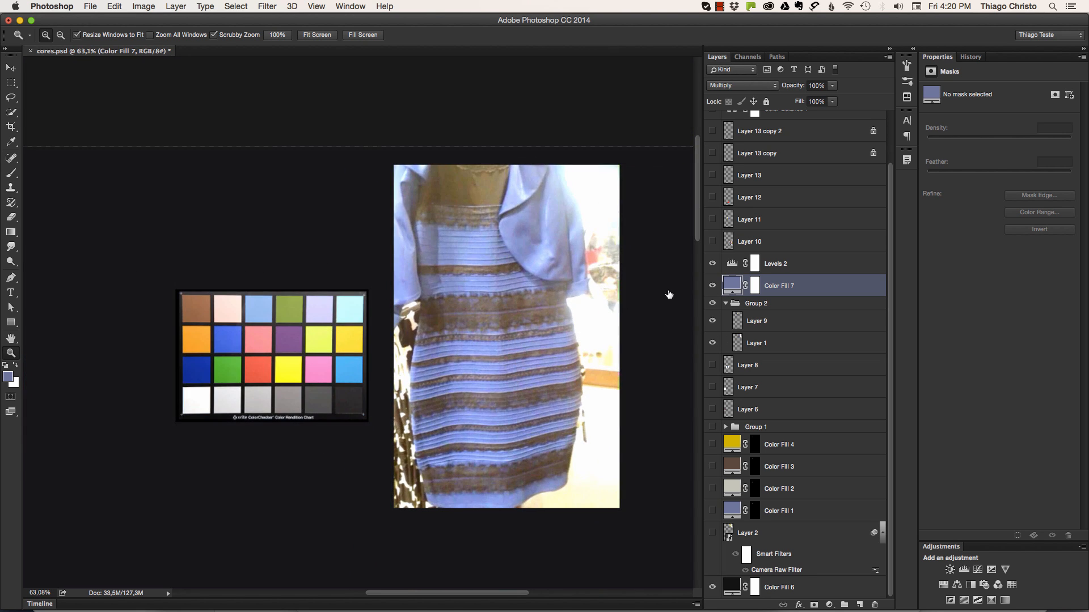
Step: Toggle Levels 2 and Color Fill 7 to compare the blue dress and chart corrected, tinted and original
left_click(713, 264)
left_click(736, 319)
key("v")
left_click_drag(327, 366, 544, 390)
left_click(712, 263)
left_click(712, 263)
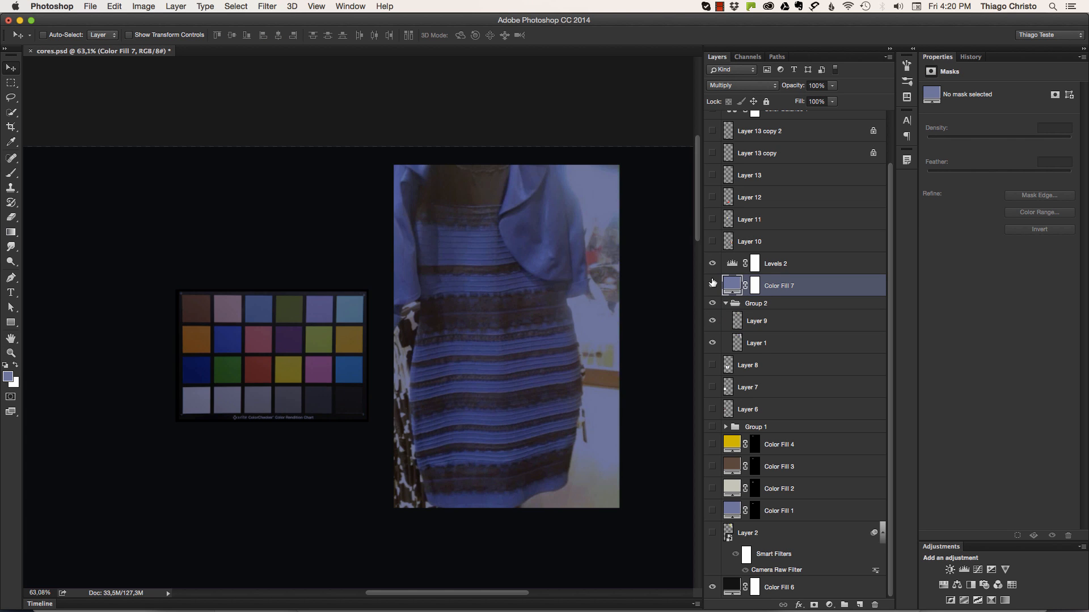
left_click_drag(712, 286, 714, 271)
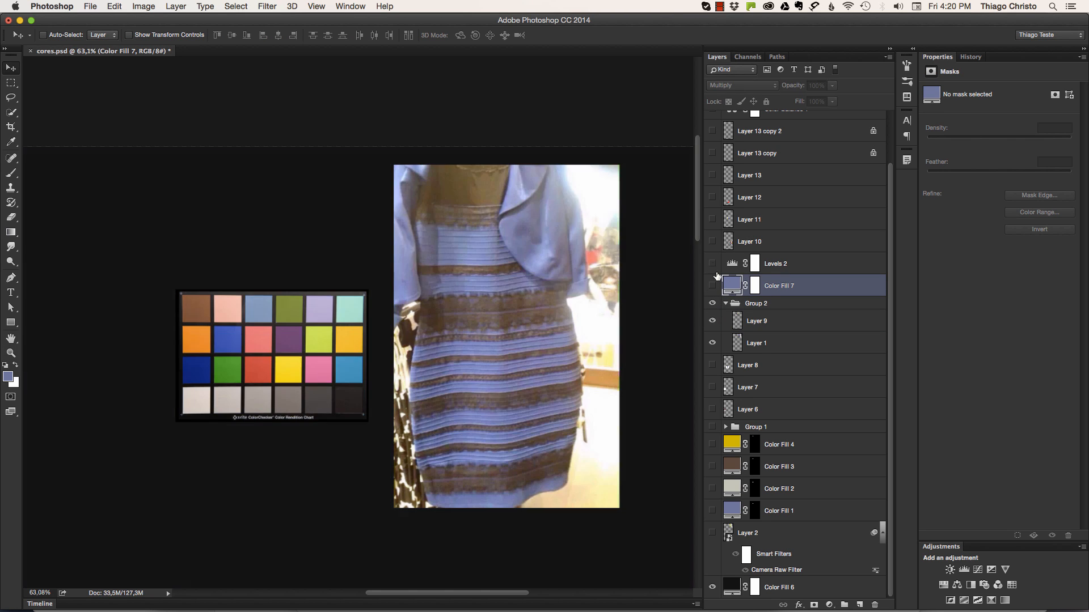
Step: Swap Layer 1 for the white-and-gold Layer 2 in Group 2 and view it under Color Fill 7 and Levels 2
left_click(745, 340)
left_click(749, 323)
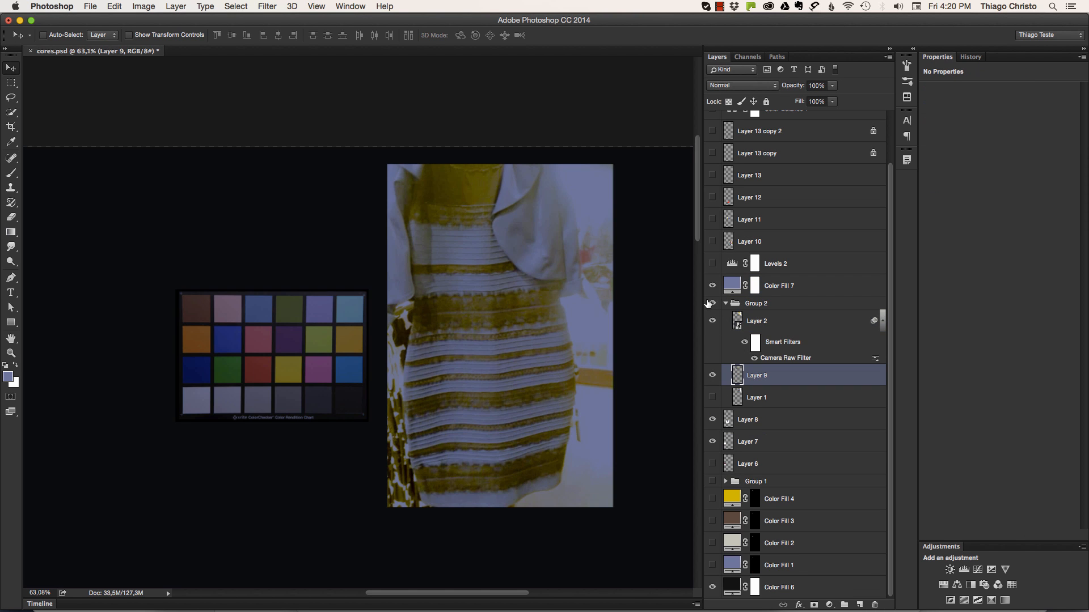
key("z")
left_click_drag(416, 342, 422, 321)
key("space")
left_click(712, 264)
left_click(713, 264)
left_click(713, 264)
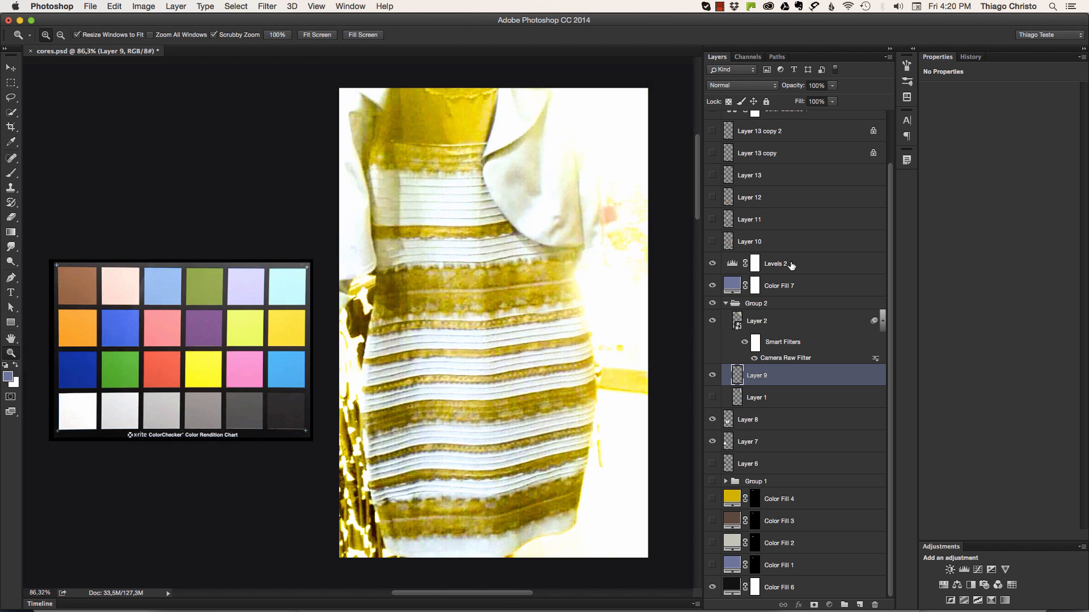
Step: Replace Levels 2 with a new Levels adjustment and sample its gray point from the chart's third neutral patch
left_click(789, 264)
key("BackSpace")
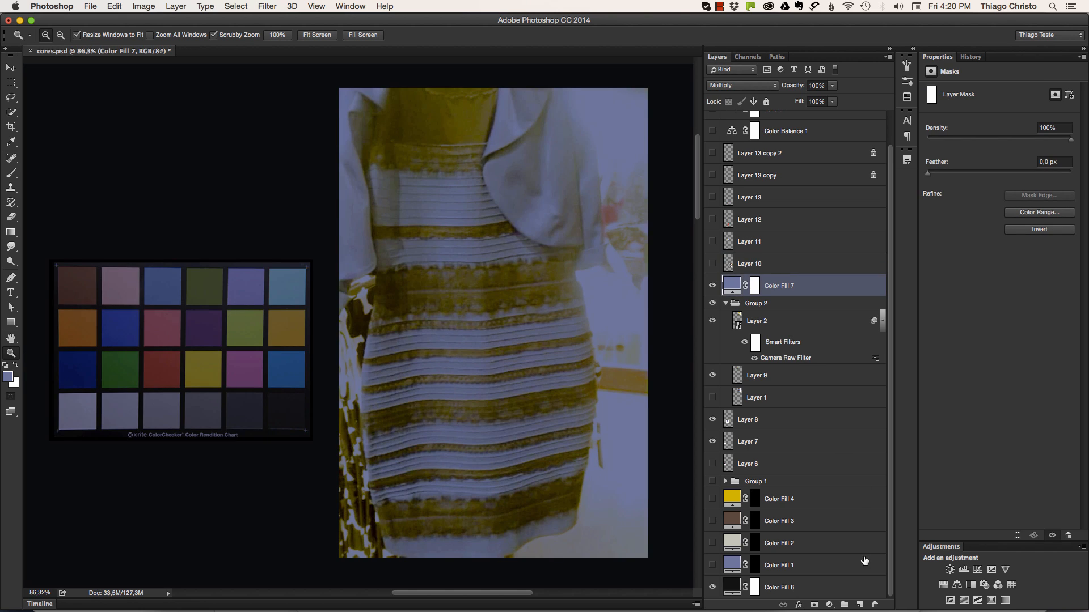
left_click(828, 606)
left_click(853, 452)
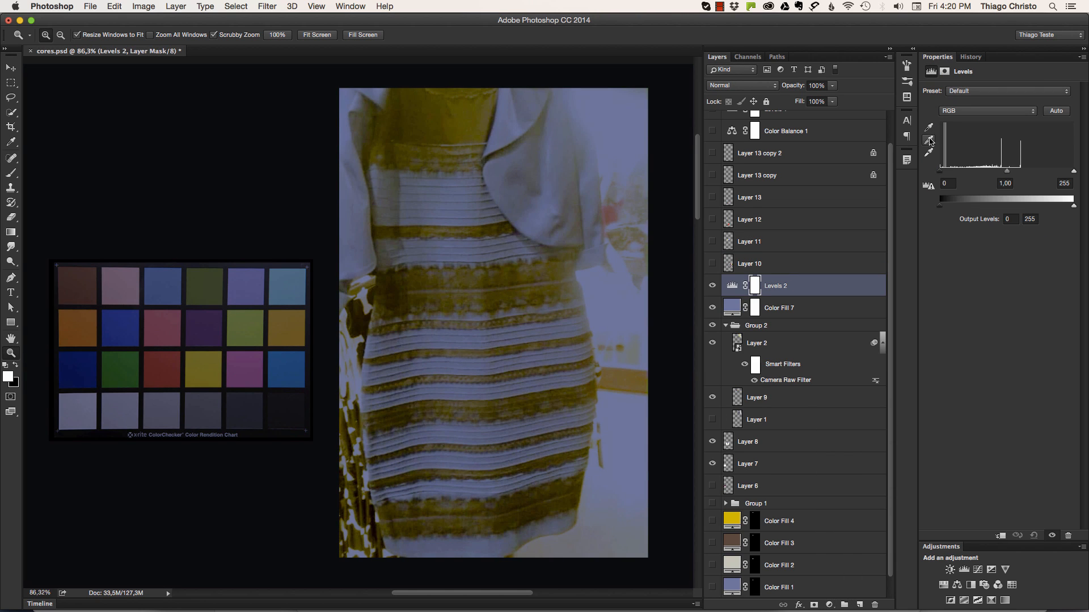
left_click(931, 140)
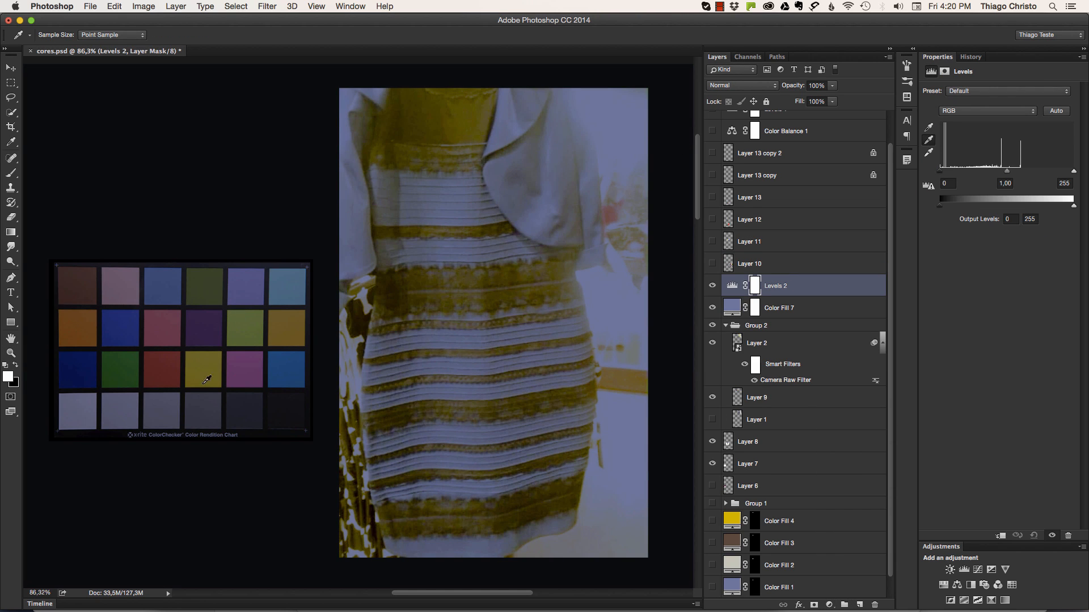
left_click(173, 404)
Step: Sample the Levels white point from the chart's white patch and the black point from its black patch
left_click(930, 153)
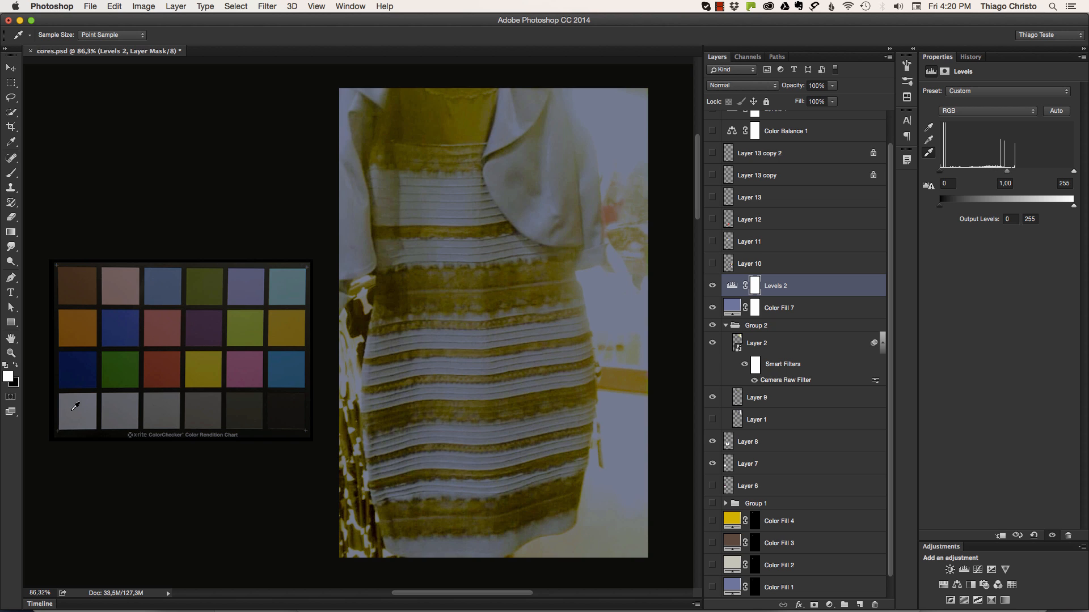
left_click(74, 407)
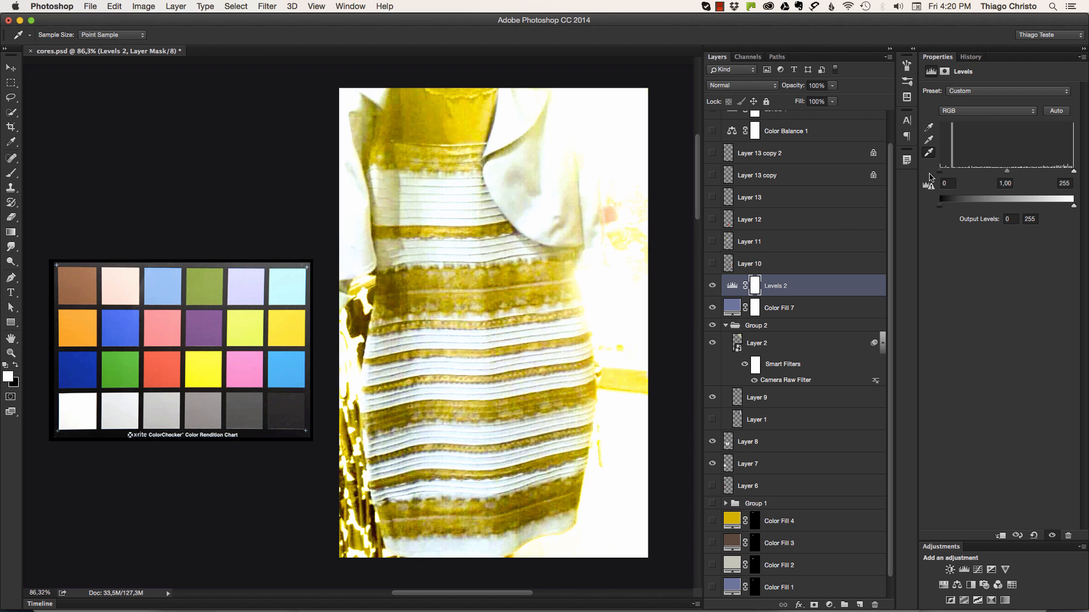
left_click(928, 127)
left_click(287, 406)
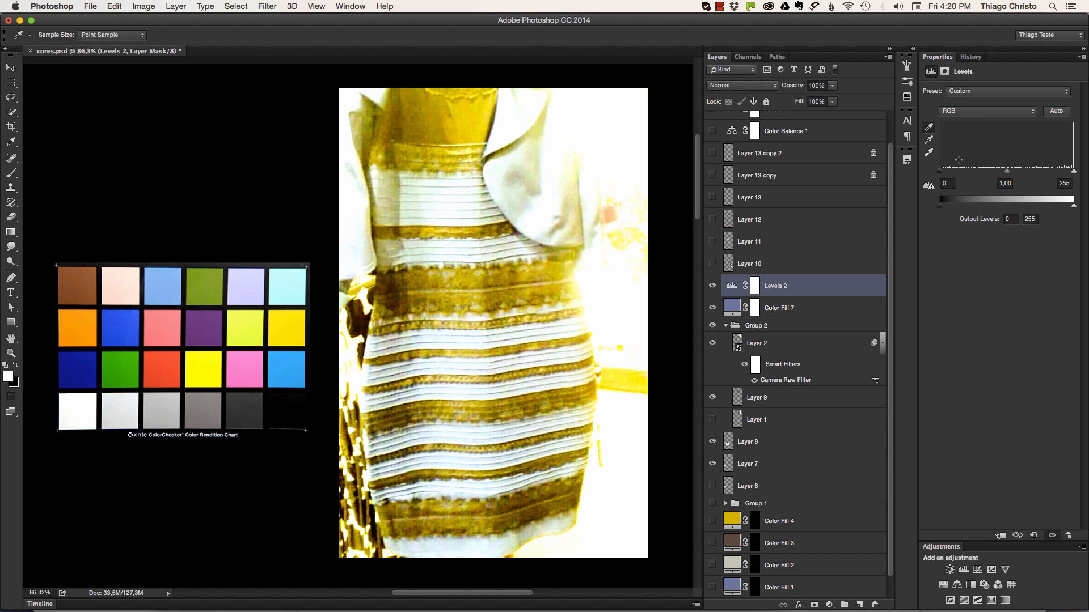
Step: Try the automatic Levels correction, and delete the Levels 2 and Color Fill 7 layers above Group 2
left_click(1055, 110)
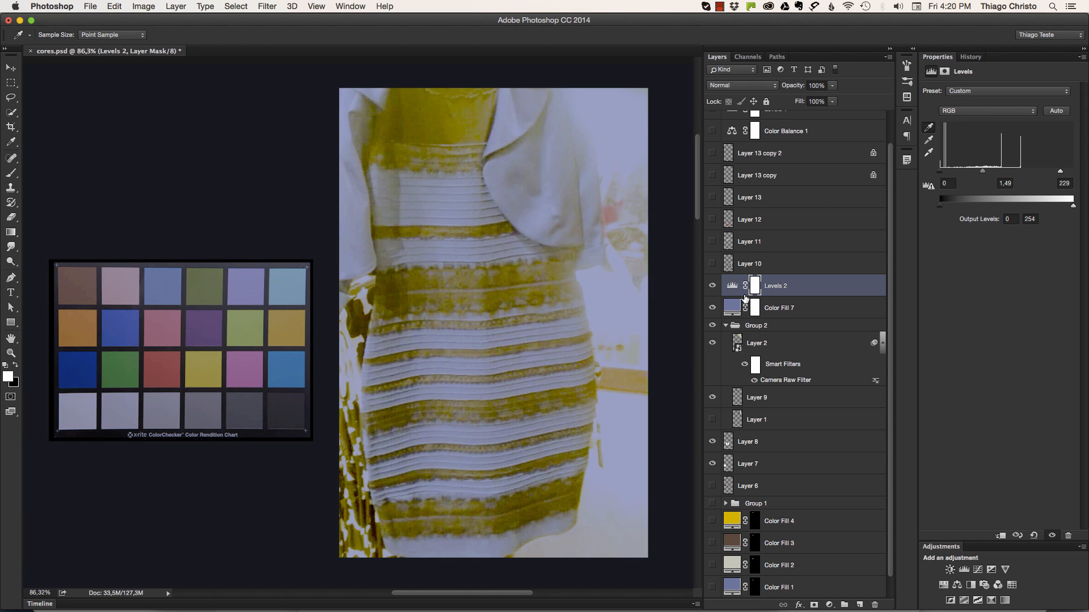
key("BackSpace")
key("BackSpace")
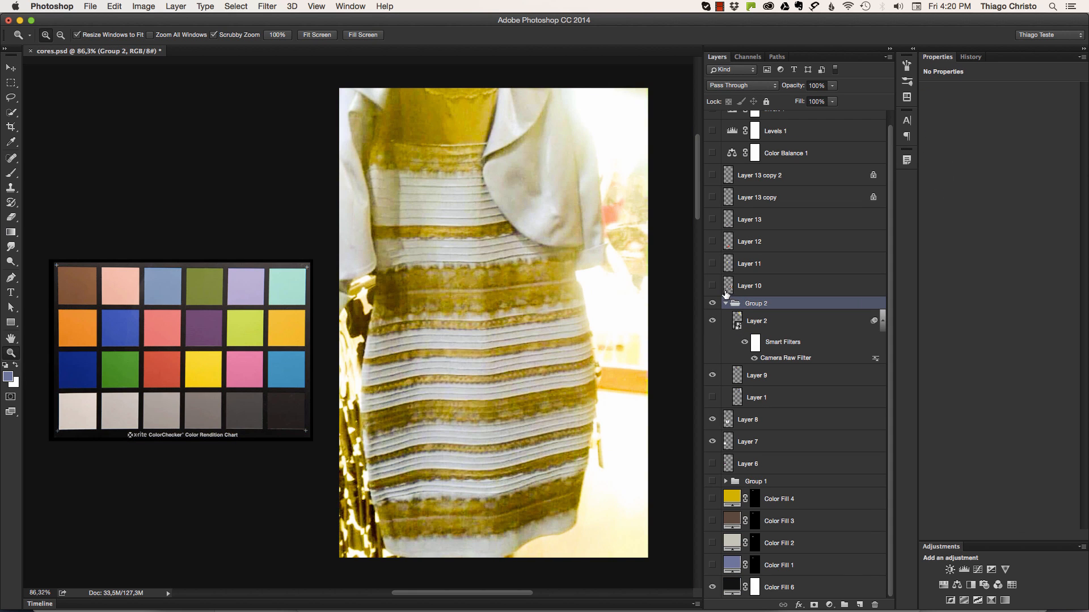
Step: Shift the colour chart on Layer 9 slightly left, and show only the blue-and-black Layer 1 in Group 2
key("v")
left_click(287, 301, "super")
left_click_drag(286, 300, 275, 302)
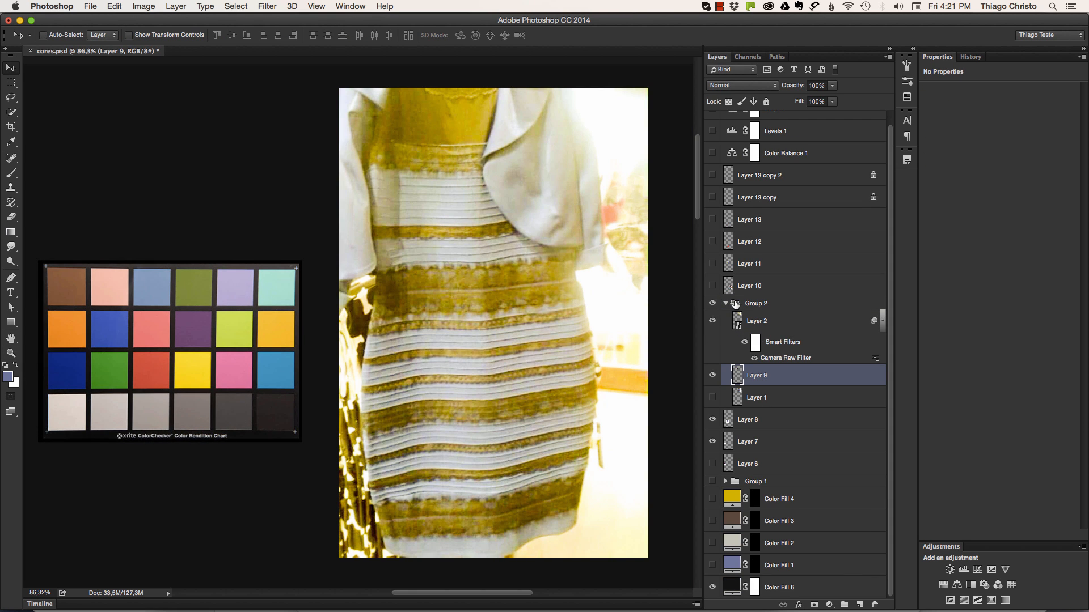
left_click_drag(717, 327, 713, 423)
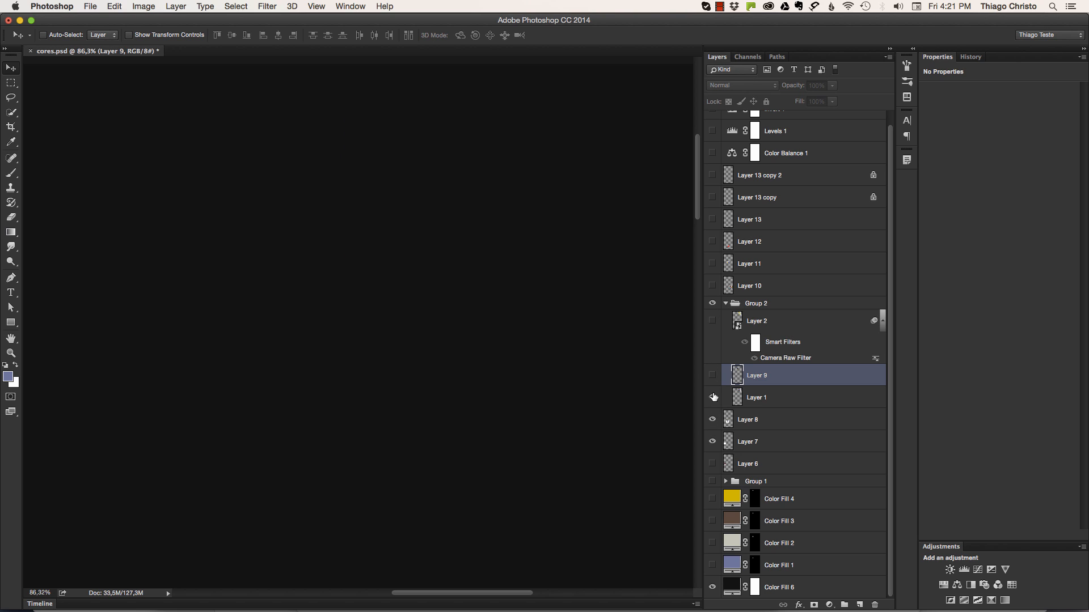
left_click(713, 398)
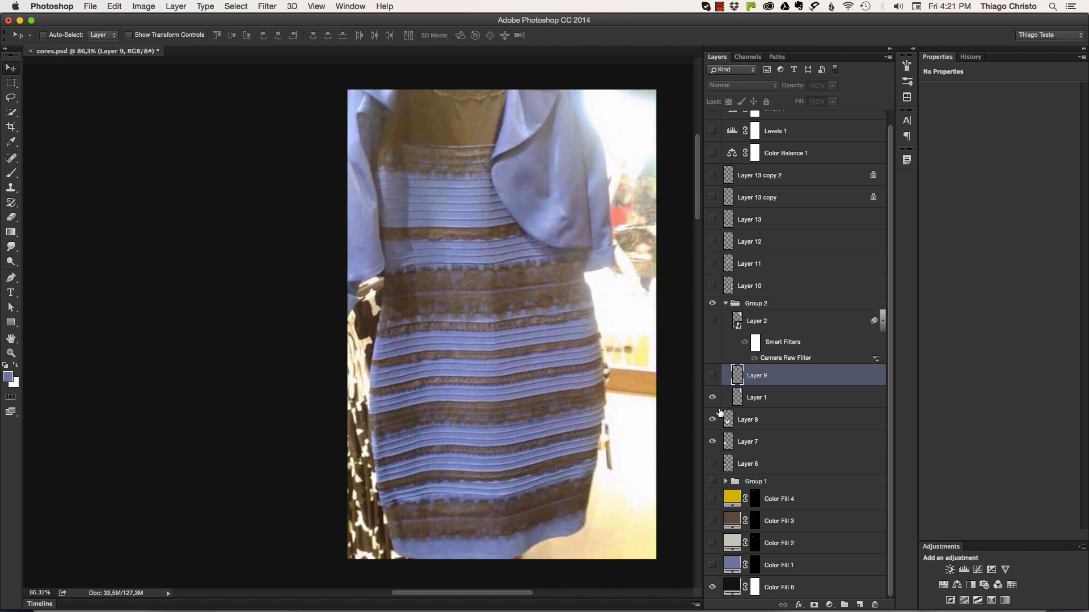
Step: Invert the colours of the dress photo on Layer 1 for comparison and revert them
left_click(762, 398)
key("super+i")
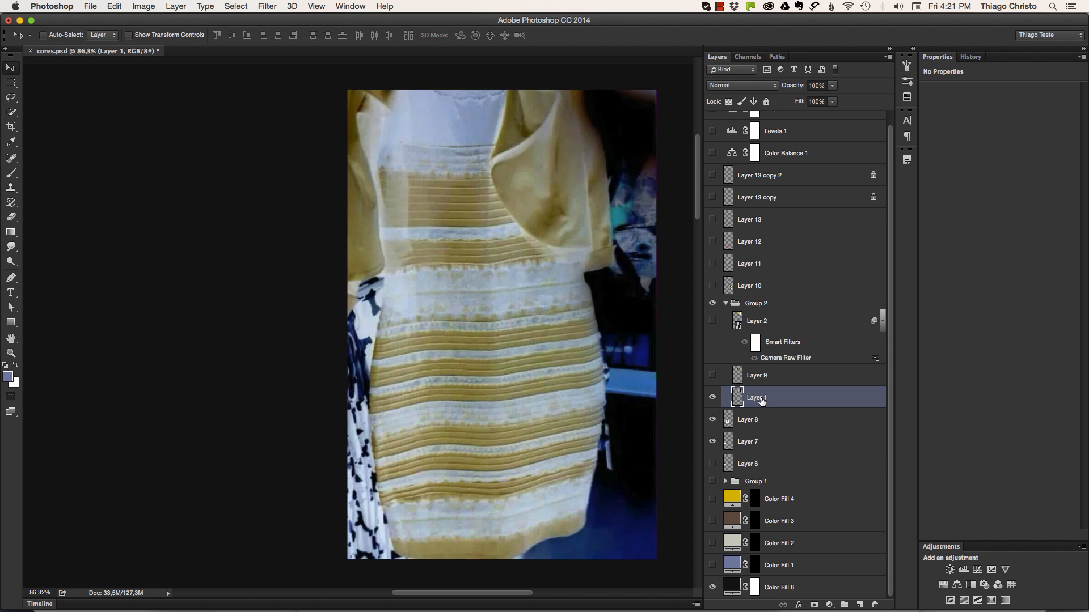
key("super+i")
Step: Move the CMYK and RGB diagram on Layer 11 up to the colour chart beside the dress photo
key("z")
left_click_drag(565, 441, 498, 472)
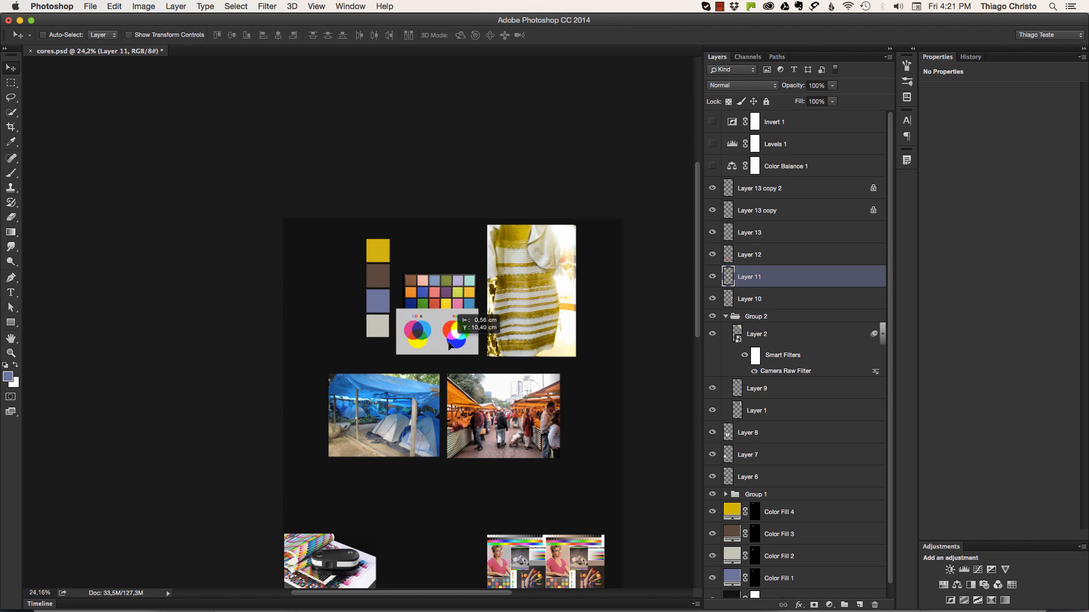
mouse_move(459, 334)
left_mouse_down()
mouse_move(458, 347)
mouse_move(458, 335)
left_mouse_up()
left_click_drag(456, 287, 457, 258)
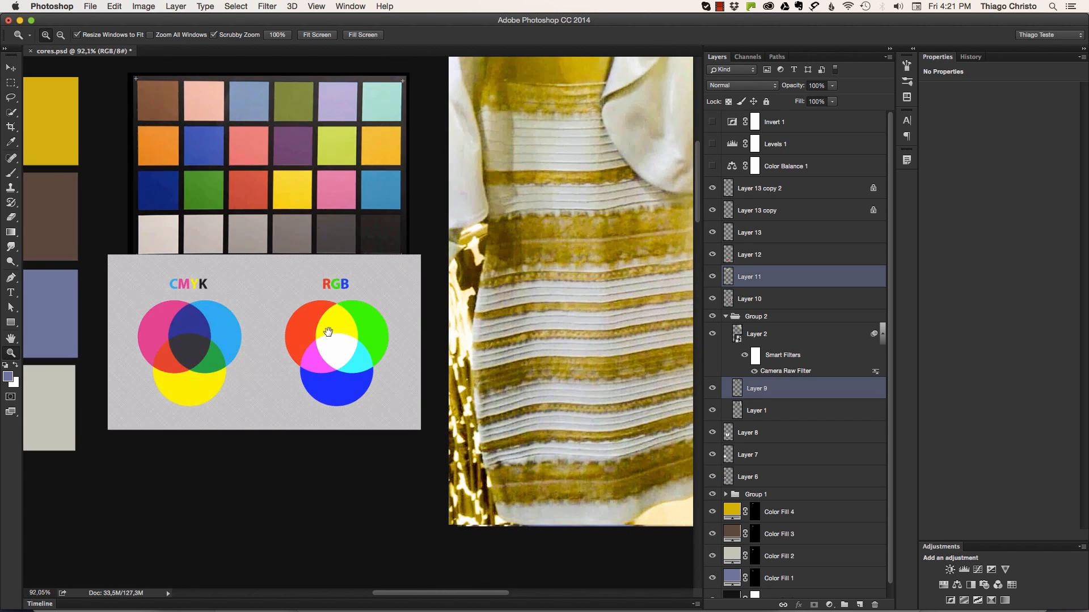
Step: Move the colour chart on Layer 9 up so it sits clear above the CMYK and RGB diagram
key("v")
left_click_drag(328, 332, 336, 370)
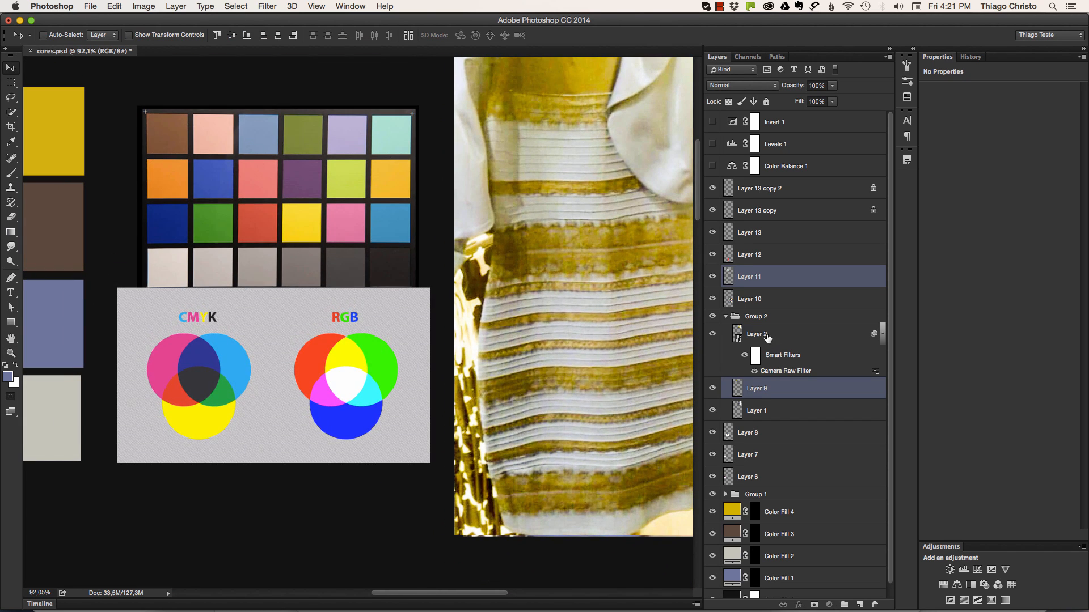
left_click(770, 340)
left_click_drag(339, 228, 328, 193)
left_click_drag(471, 285, 462, 287)
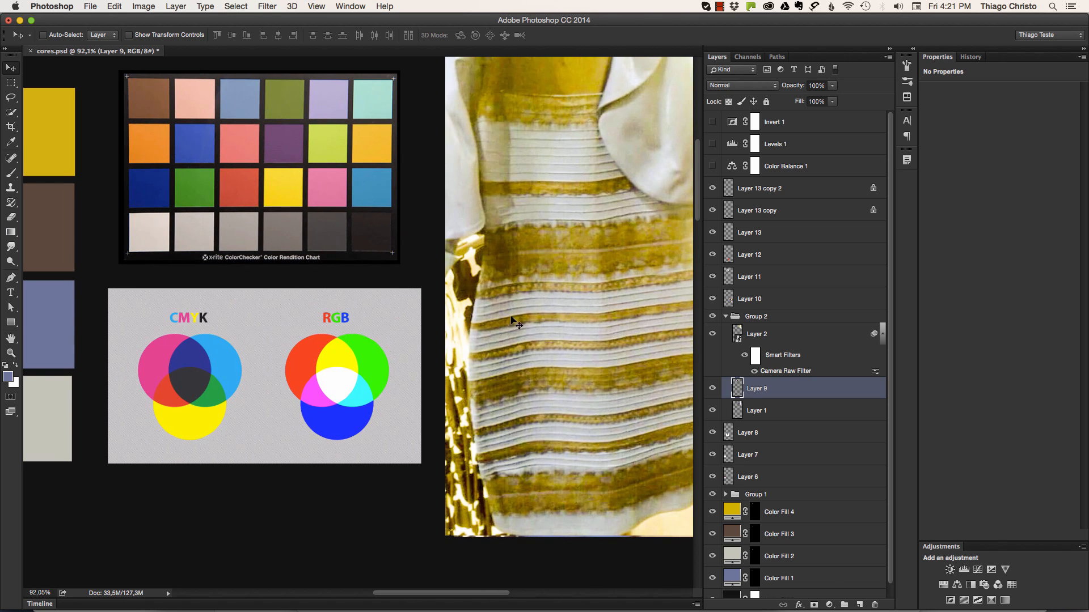
Step: Add a Color Balance adjustment above Layer 9 in Group 2, and move the CMYK and RGB diagram upward
left_click(833, 605)
left_click(839, 510)
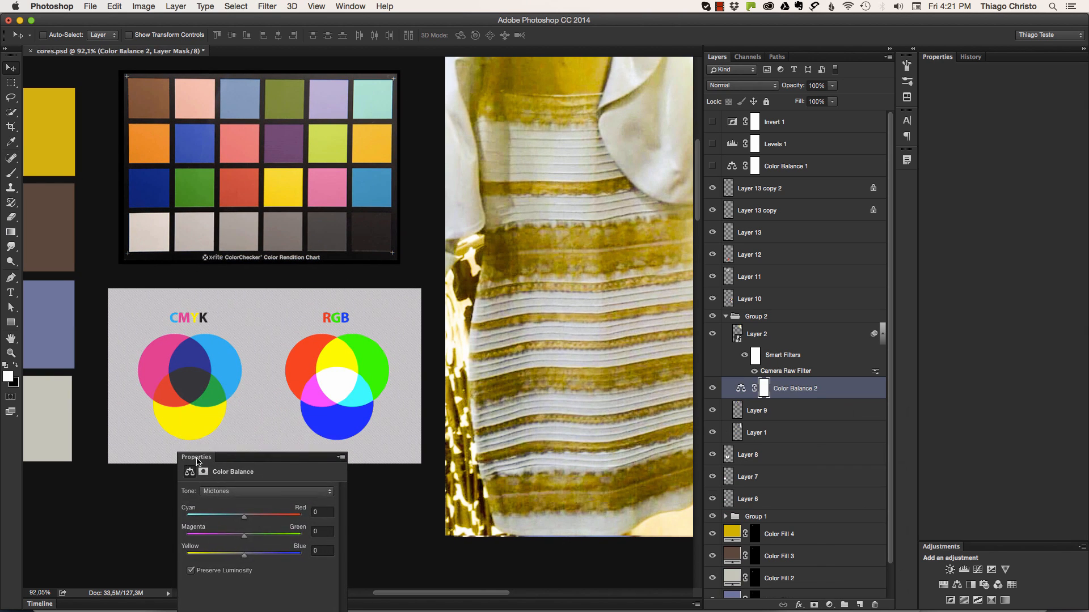
left_click(232, 388, "super")
left_click_drag(232, 389, 230, 335)
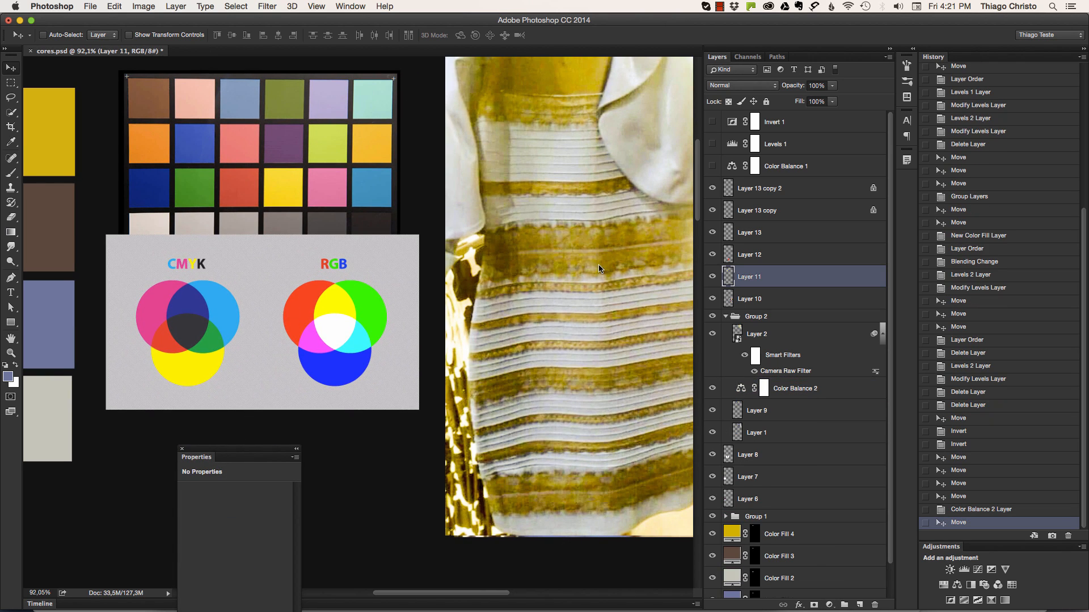
Step: Use a Color Balance adjustment above Layer 13 copy 2 and set its midtones Cyan–Red value to -3
left_click(712, 165)
left_click(732, 166)
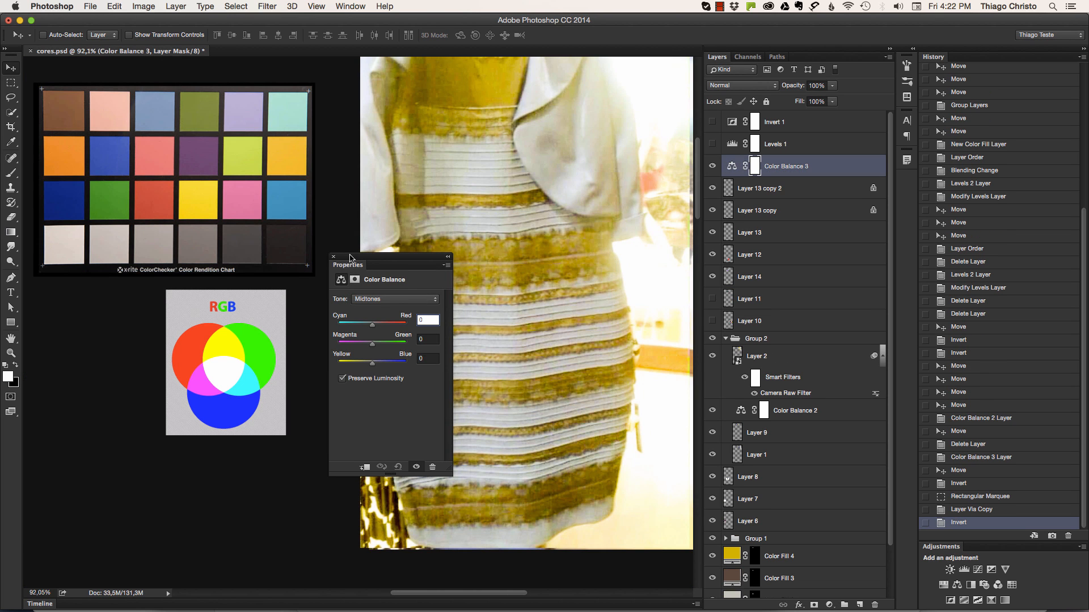
left_click_drag(350, 257, 323, 284)
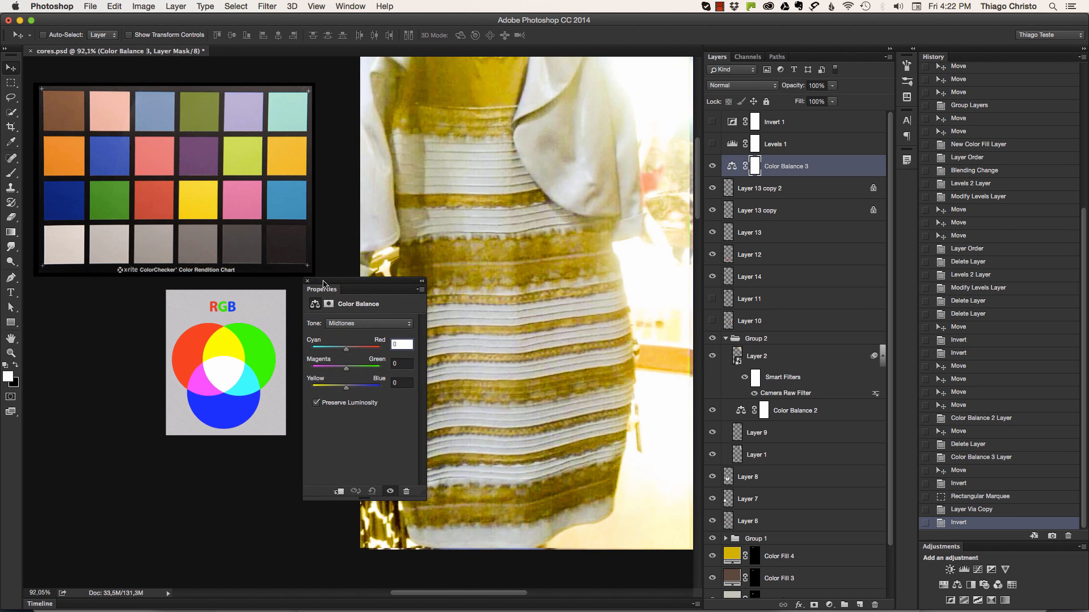
key("super+plus")
key("super+plus")
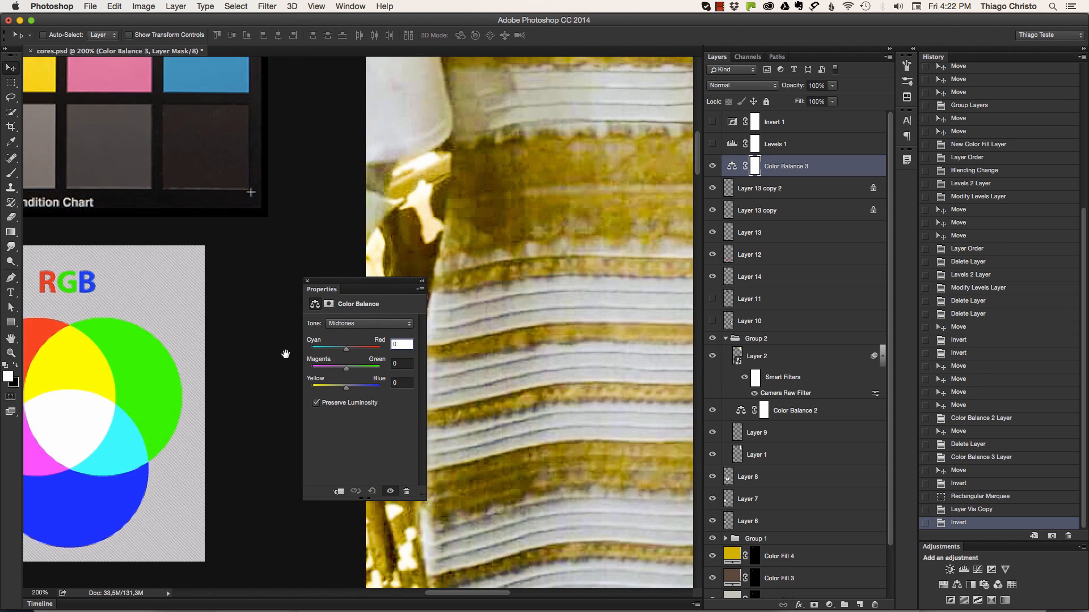
left_click_drag(294, 348, 436, 320)
left_click_drag(336, 291, 407, 292)
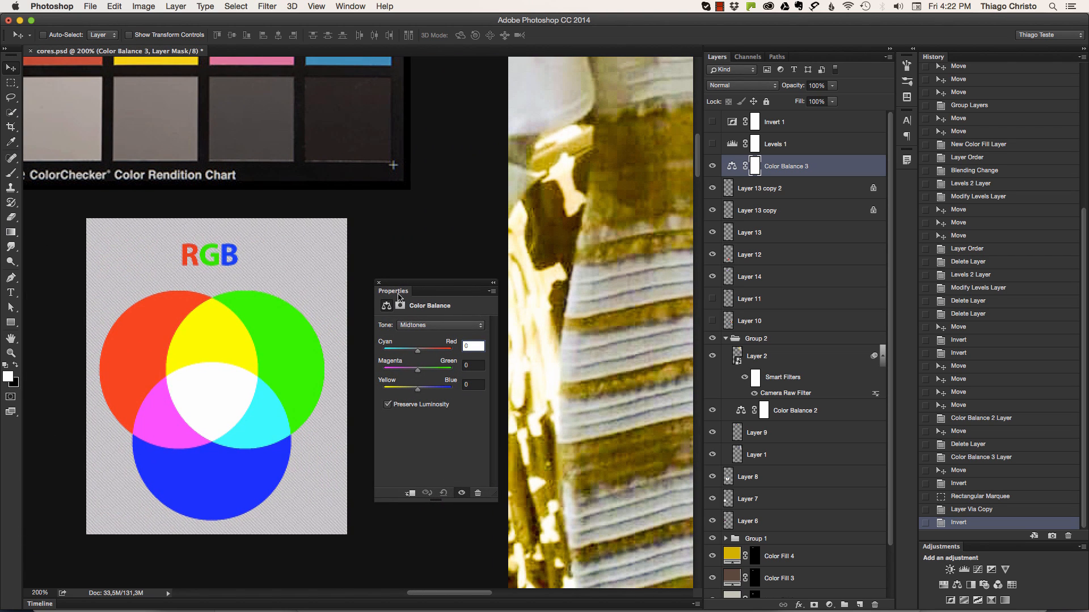
left_click(417, 349)
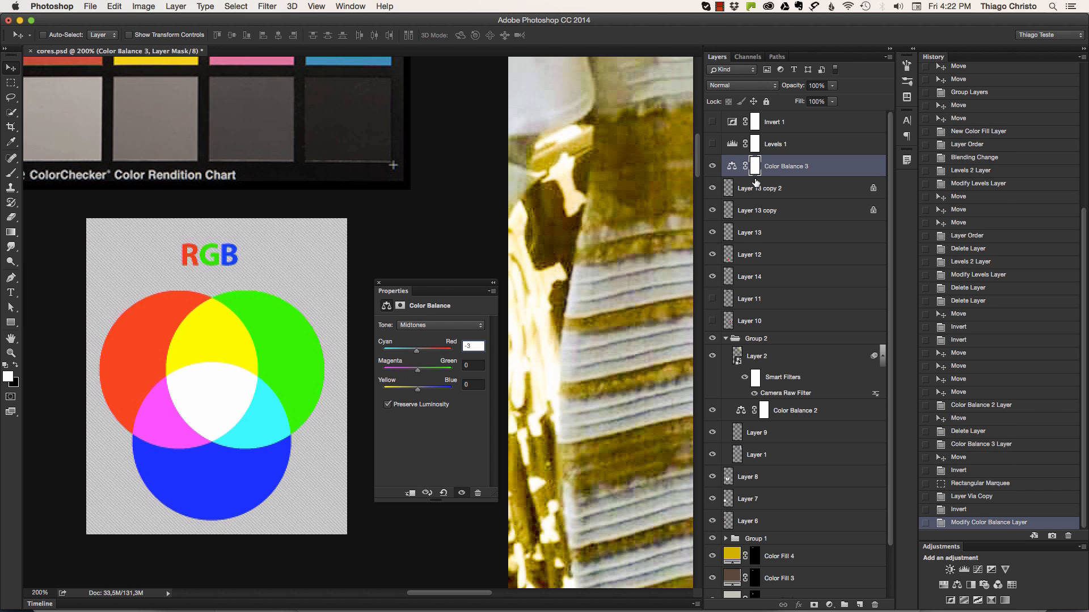
Step: Invert the RGB diagram on Layer 14 back and forth to compare its colours with their complements, ending on the original
left_click(761, 184)
key("super+i")
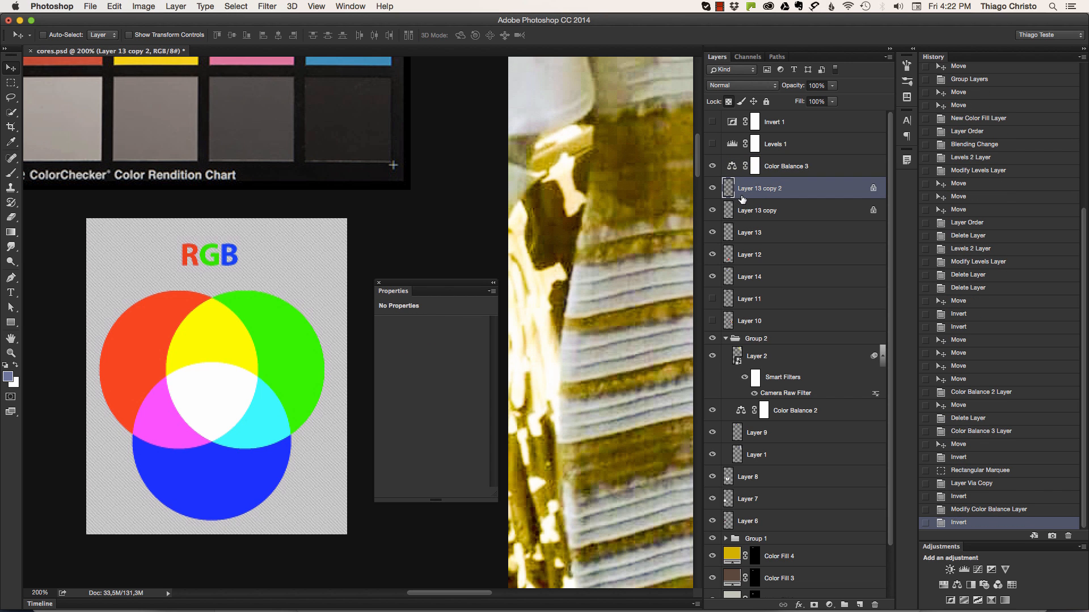
left_click(271, 330, "super")
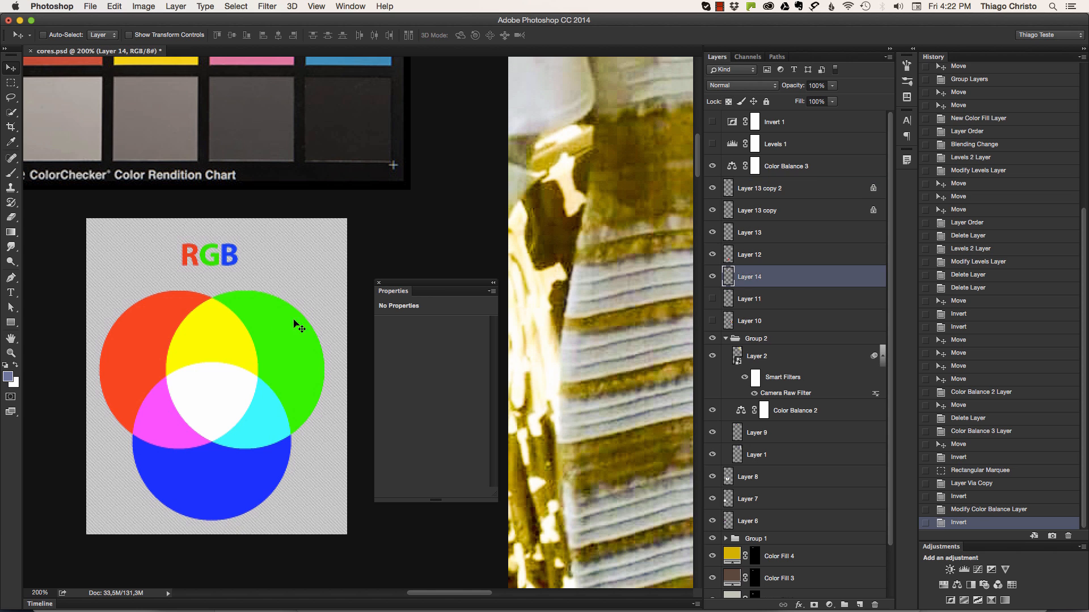
key("super+i")
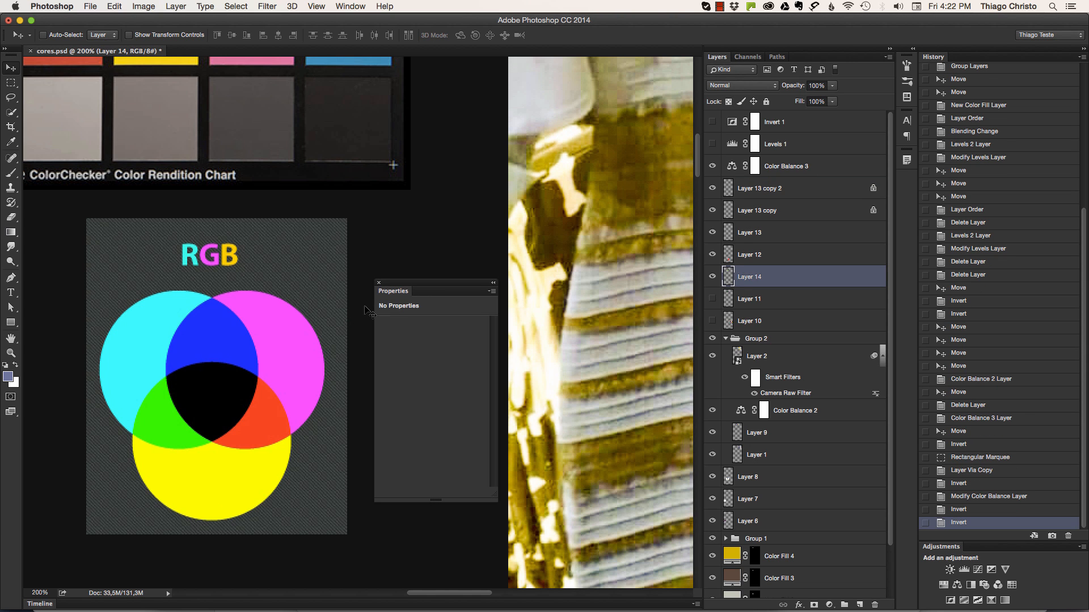
key("super+i")
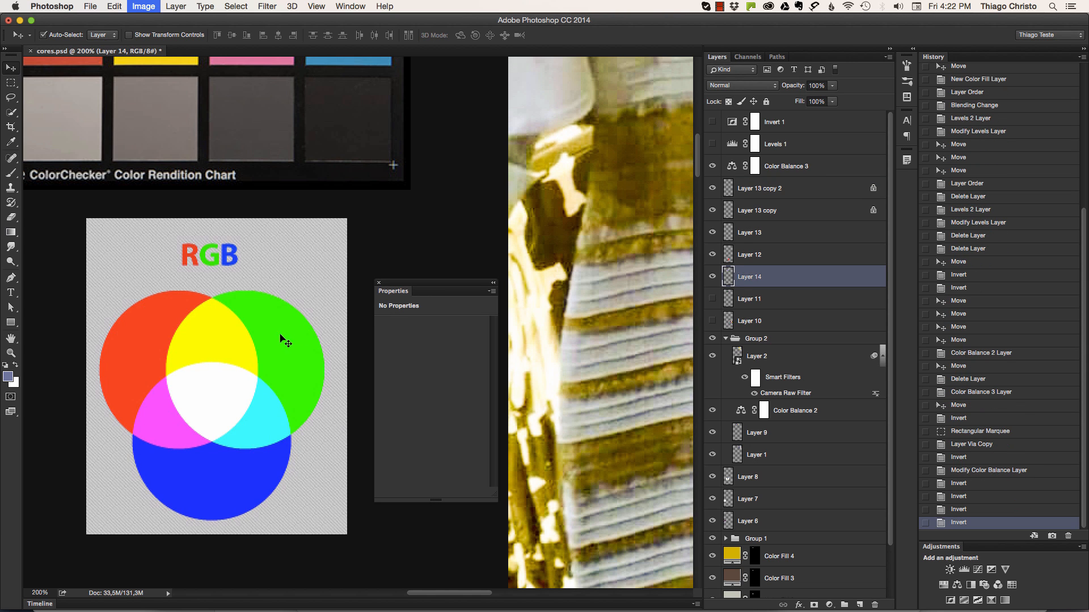
key("super+i")
key("super+i")
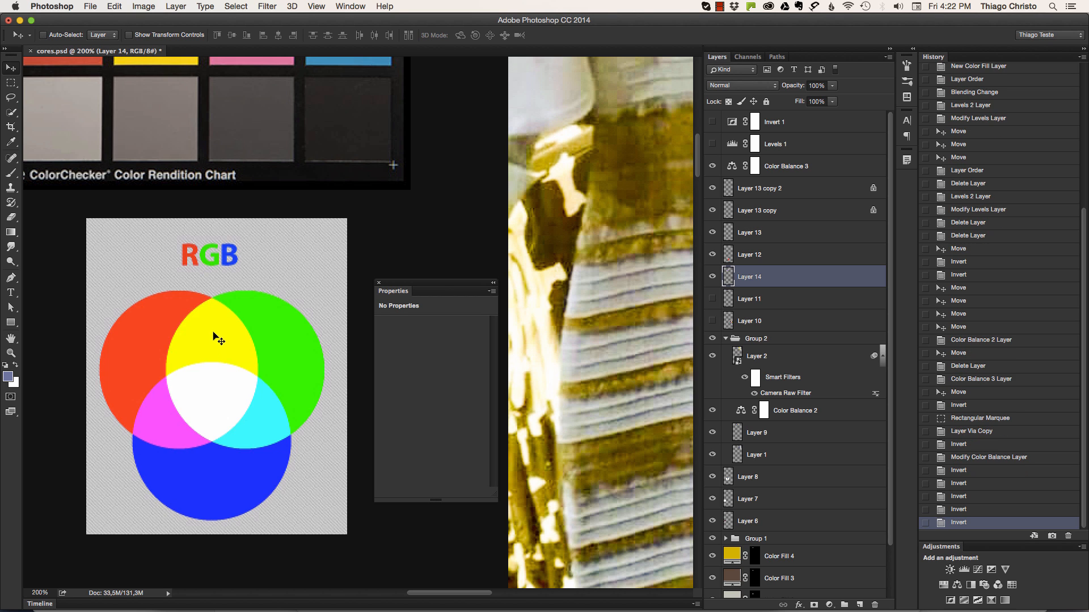
key("super+i")
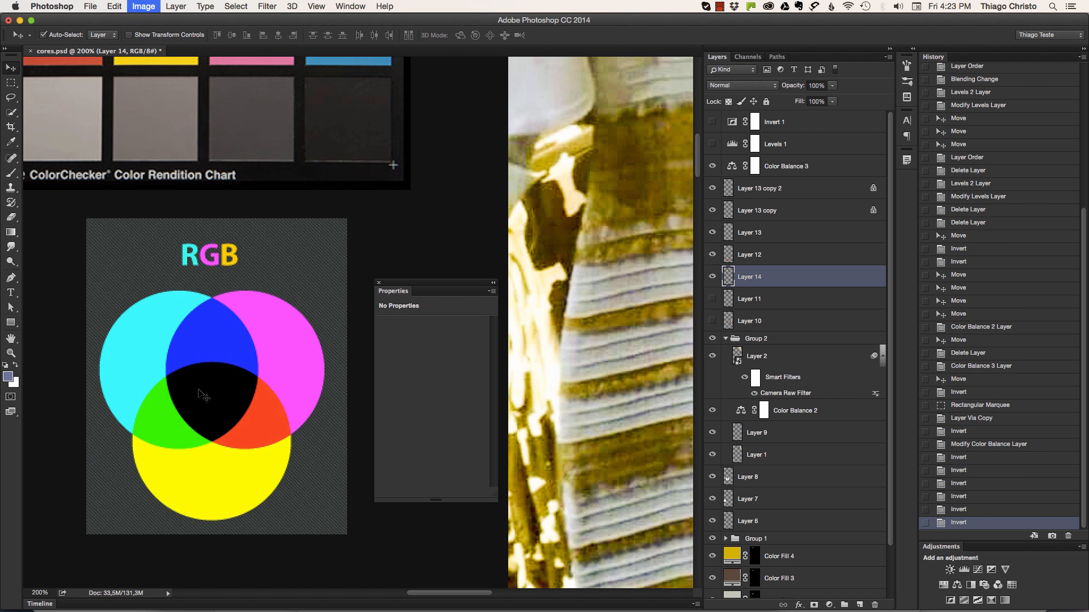
key("super+i")
key("super+i")
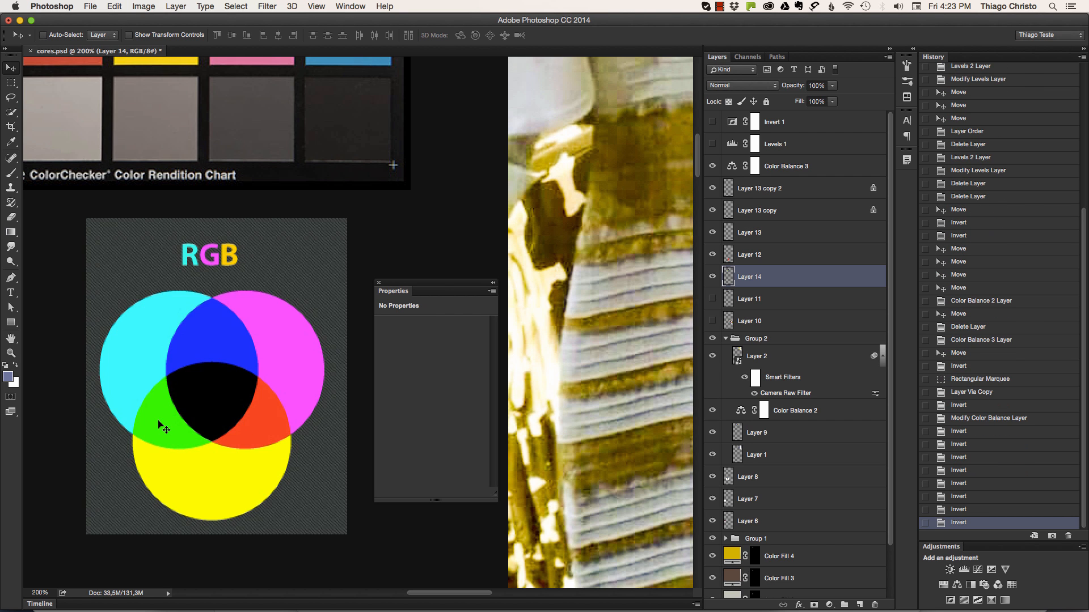
key("super+i")
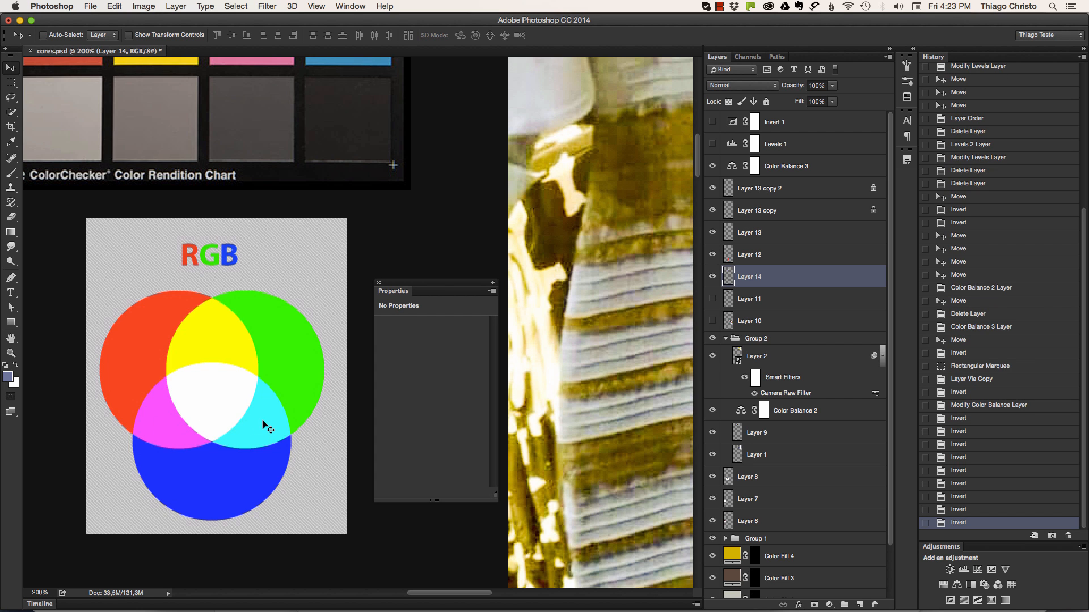
key("super+i")
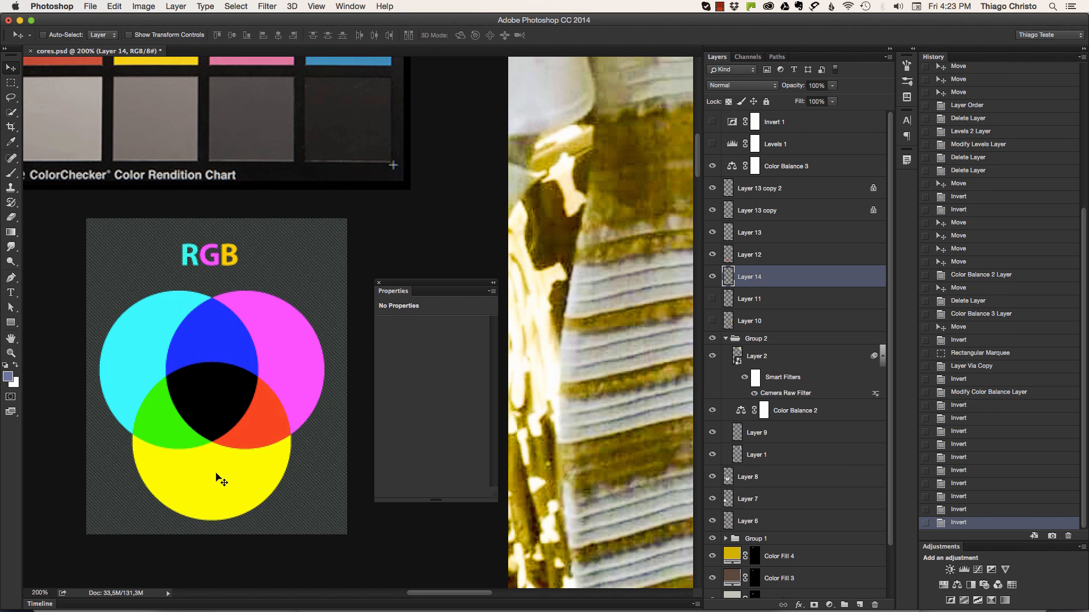
key("super+i")
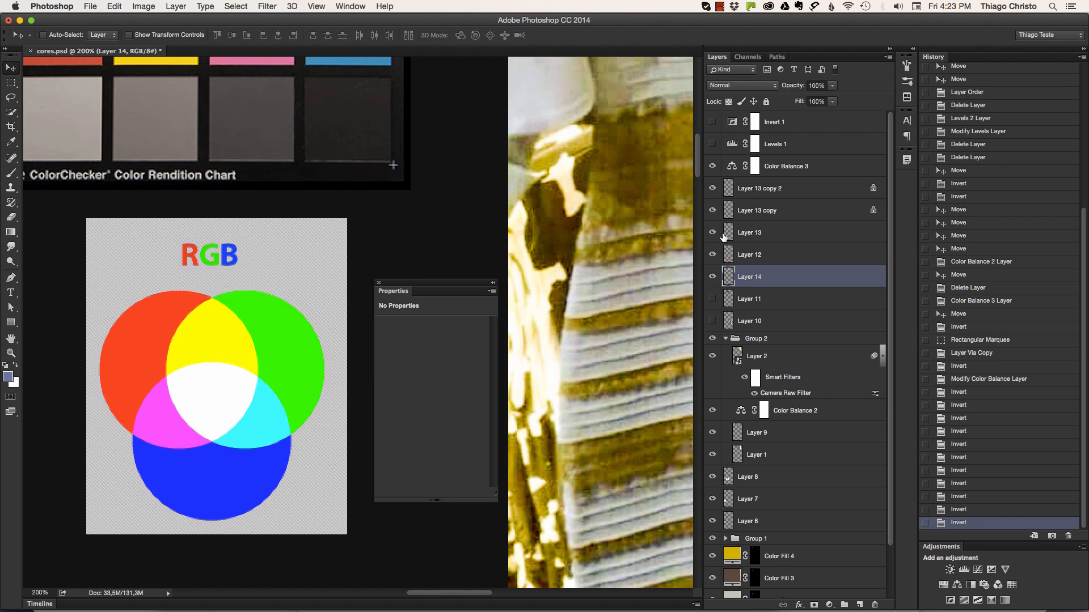
Step: Hide the layers from Color Balance 3 down to Layer 10, and hide Layer 2 in Group 2
key("super+minus")
key("super+minus")
left_click_drag(403, 290, 199, 262)
left_click(714, 173)
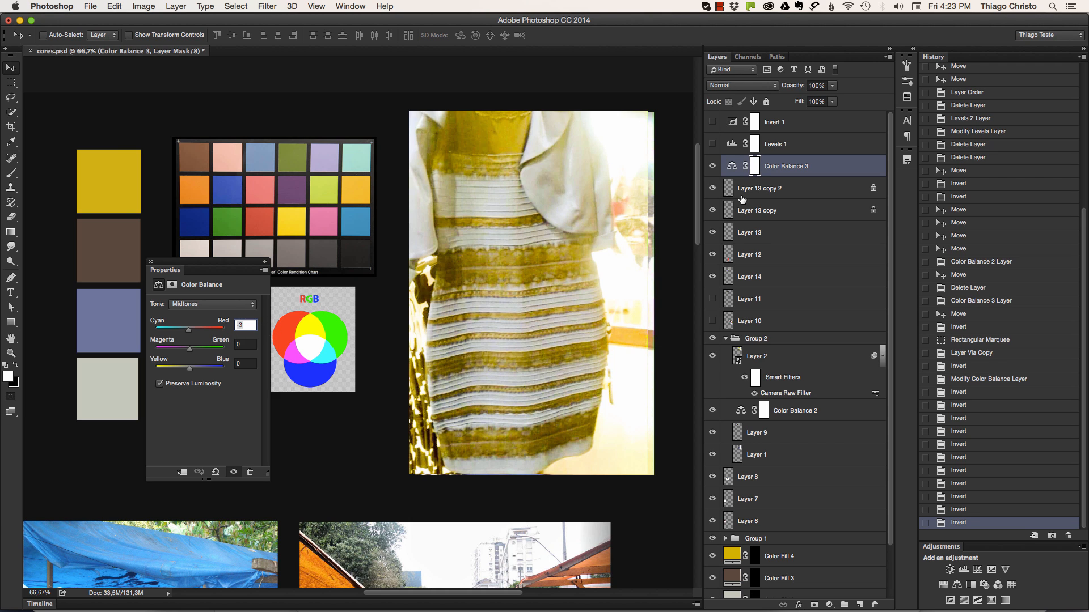
left_click_drag(712, 166, 711, 285)
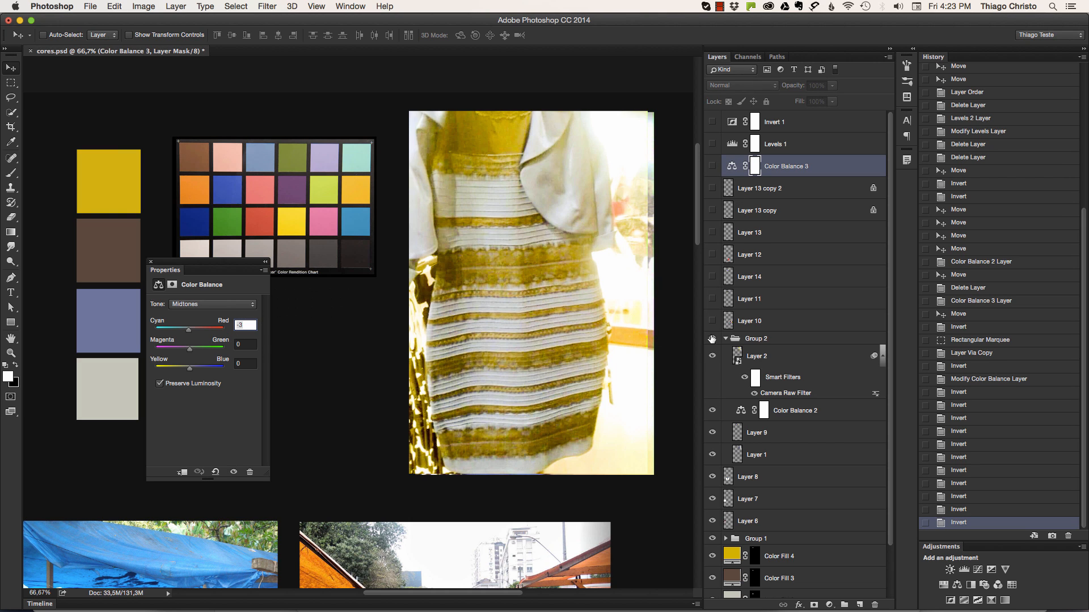
left_click(712, 356)
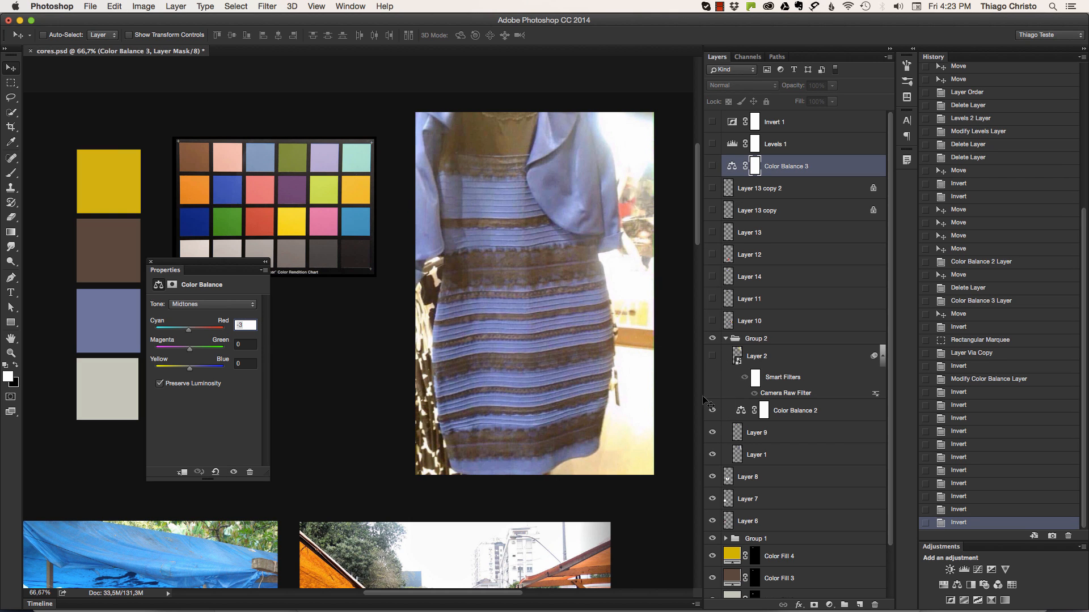
Step: Bring the Color Balance 2 adjustment out of Group 2 to the very top of the layer stack
left_click(788, 412)
key("super+shift+bracketright")
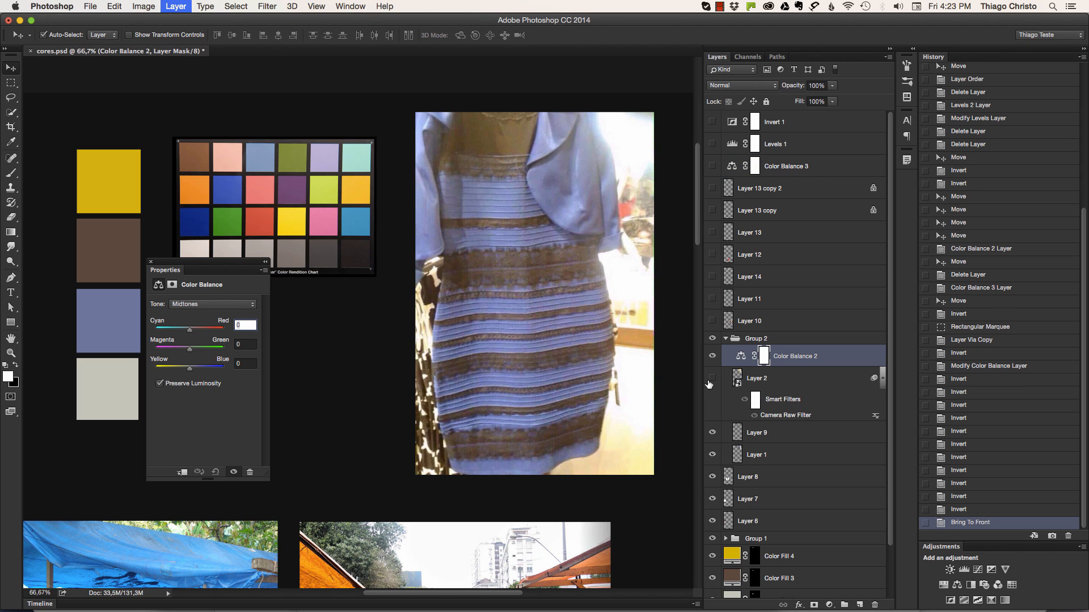
key("super+shift+bracketright")
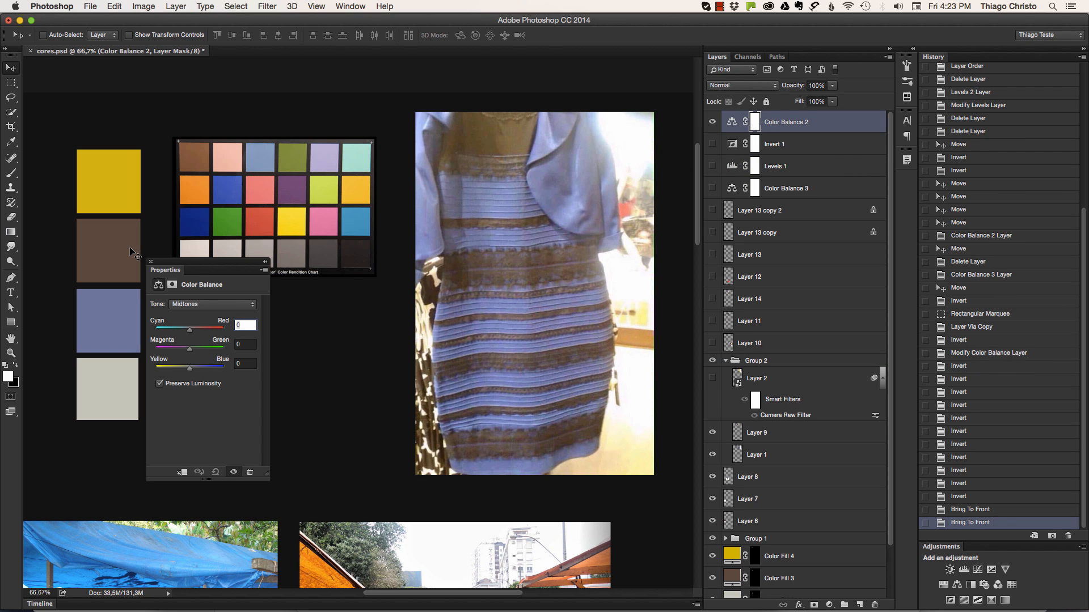
Step: Set Color Balance 2's midtones Yellow–Blue value to -100 and shift its highlights strongly toward yellow
left_click_drag(199, 255, 335, 176)
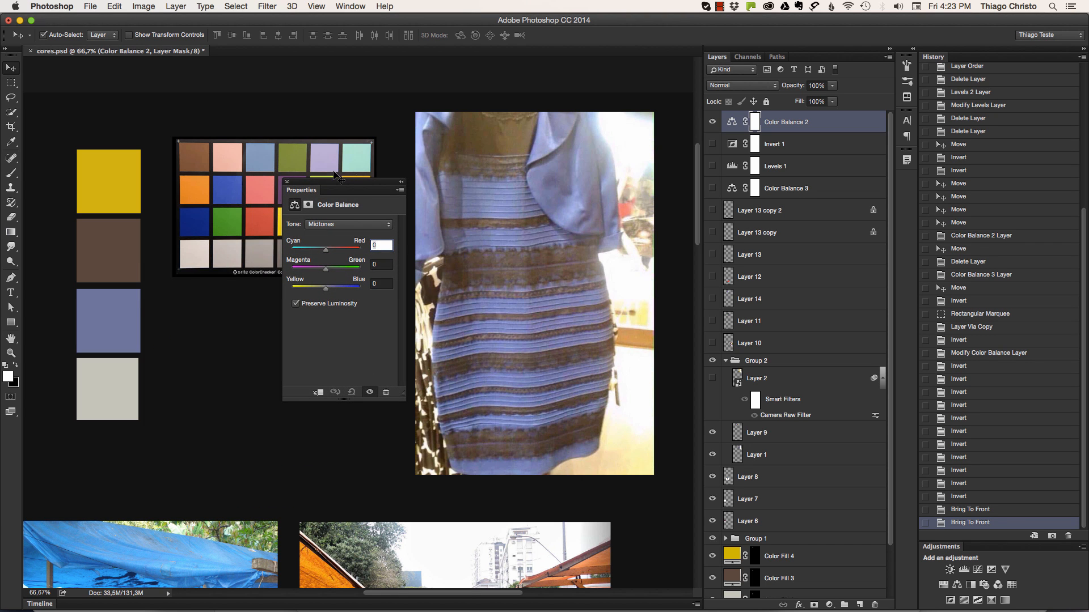
key("super+1")
key("super+equal")
scroll(335, 176, "up", 3)
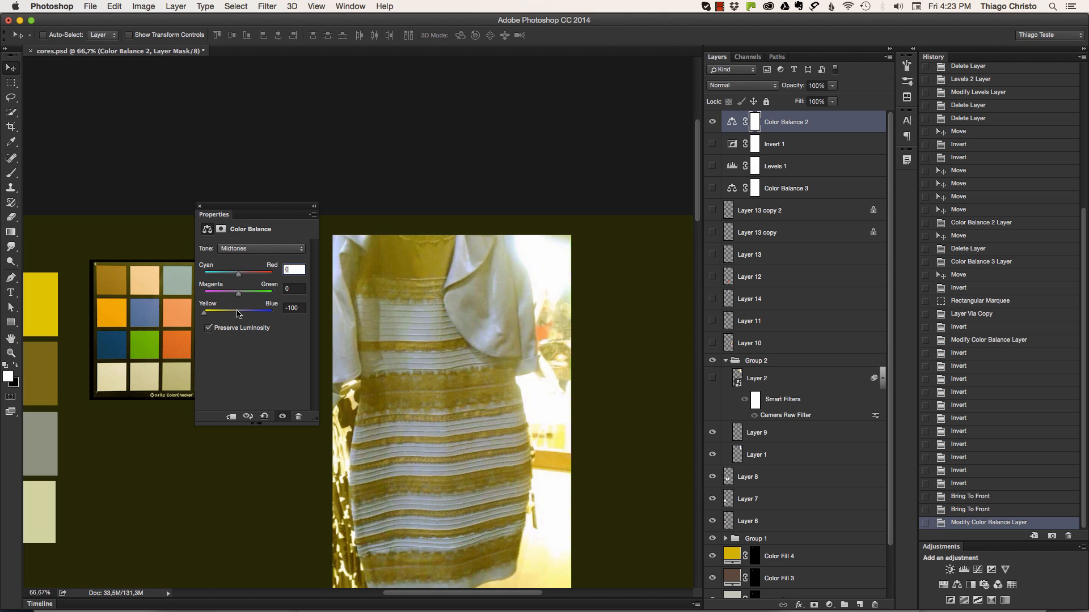
left_click(248, 250)
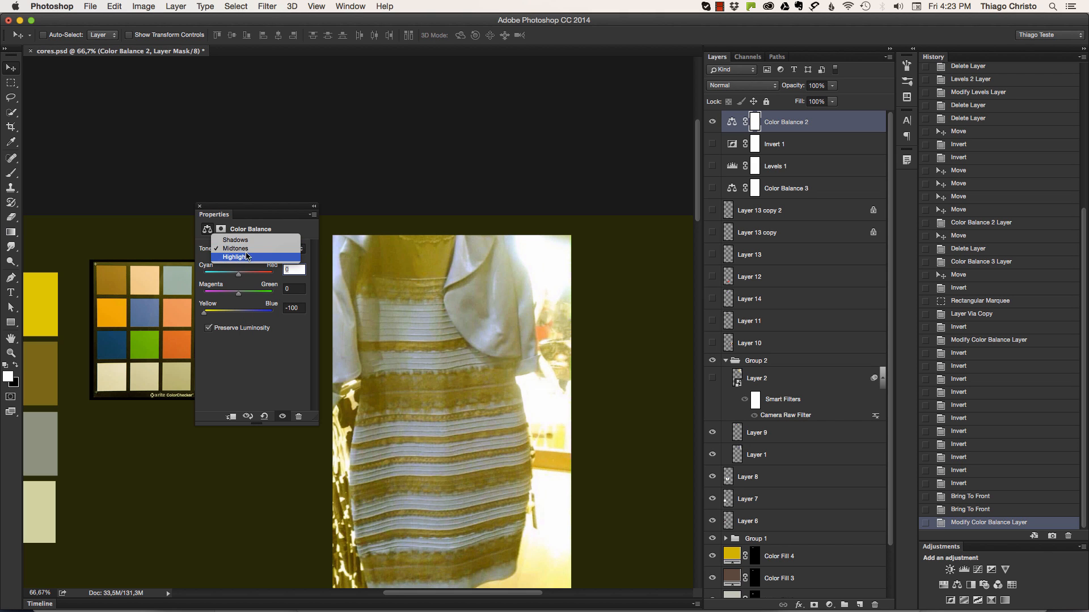
left_click(248, 260)
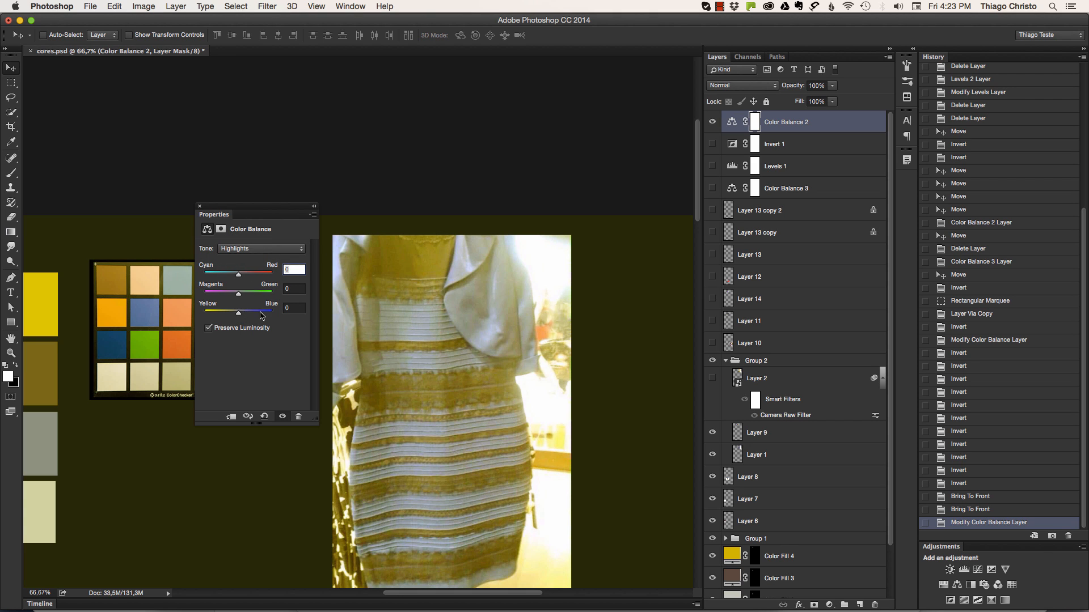
left_click_drag(241, 316, 202, 315)
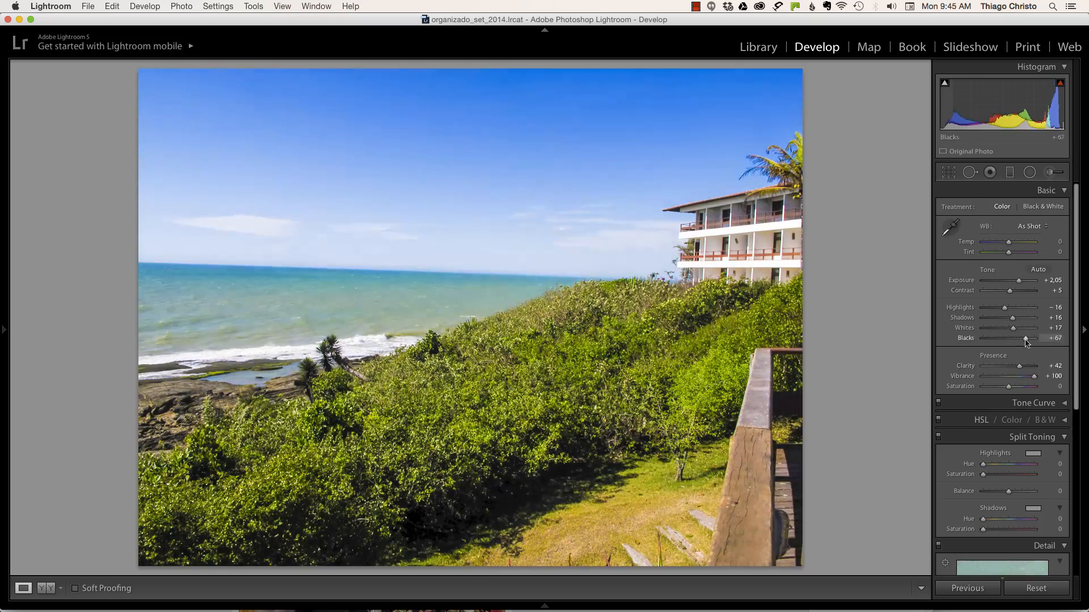
Step: Switch to Lightroom and compare the edited coastal photo with its unedited version
key("y")
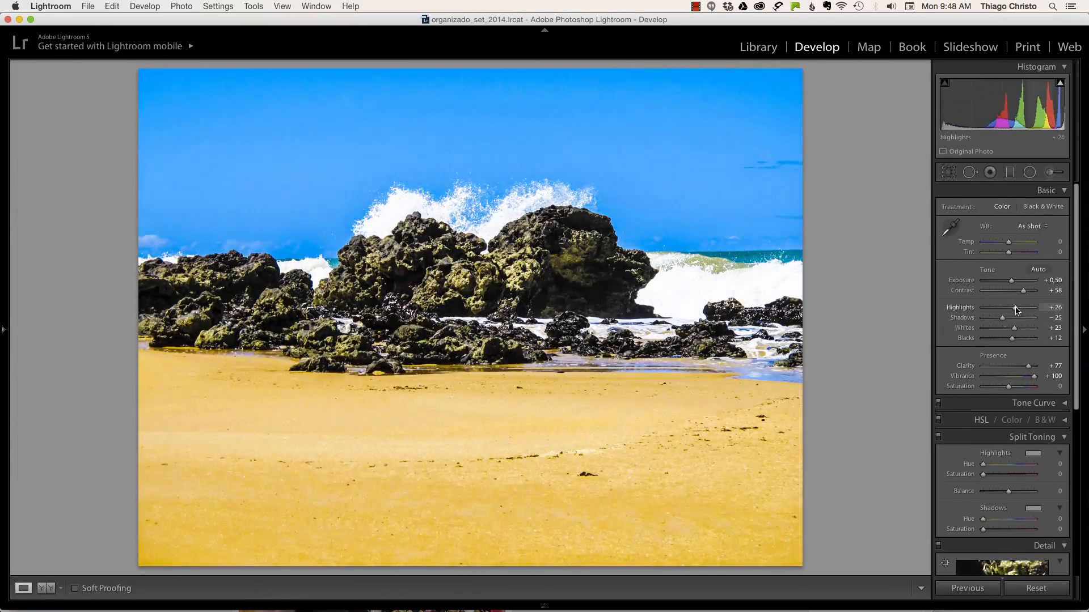